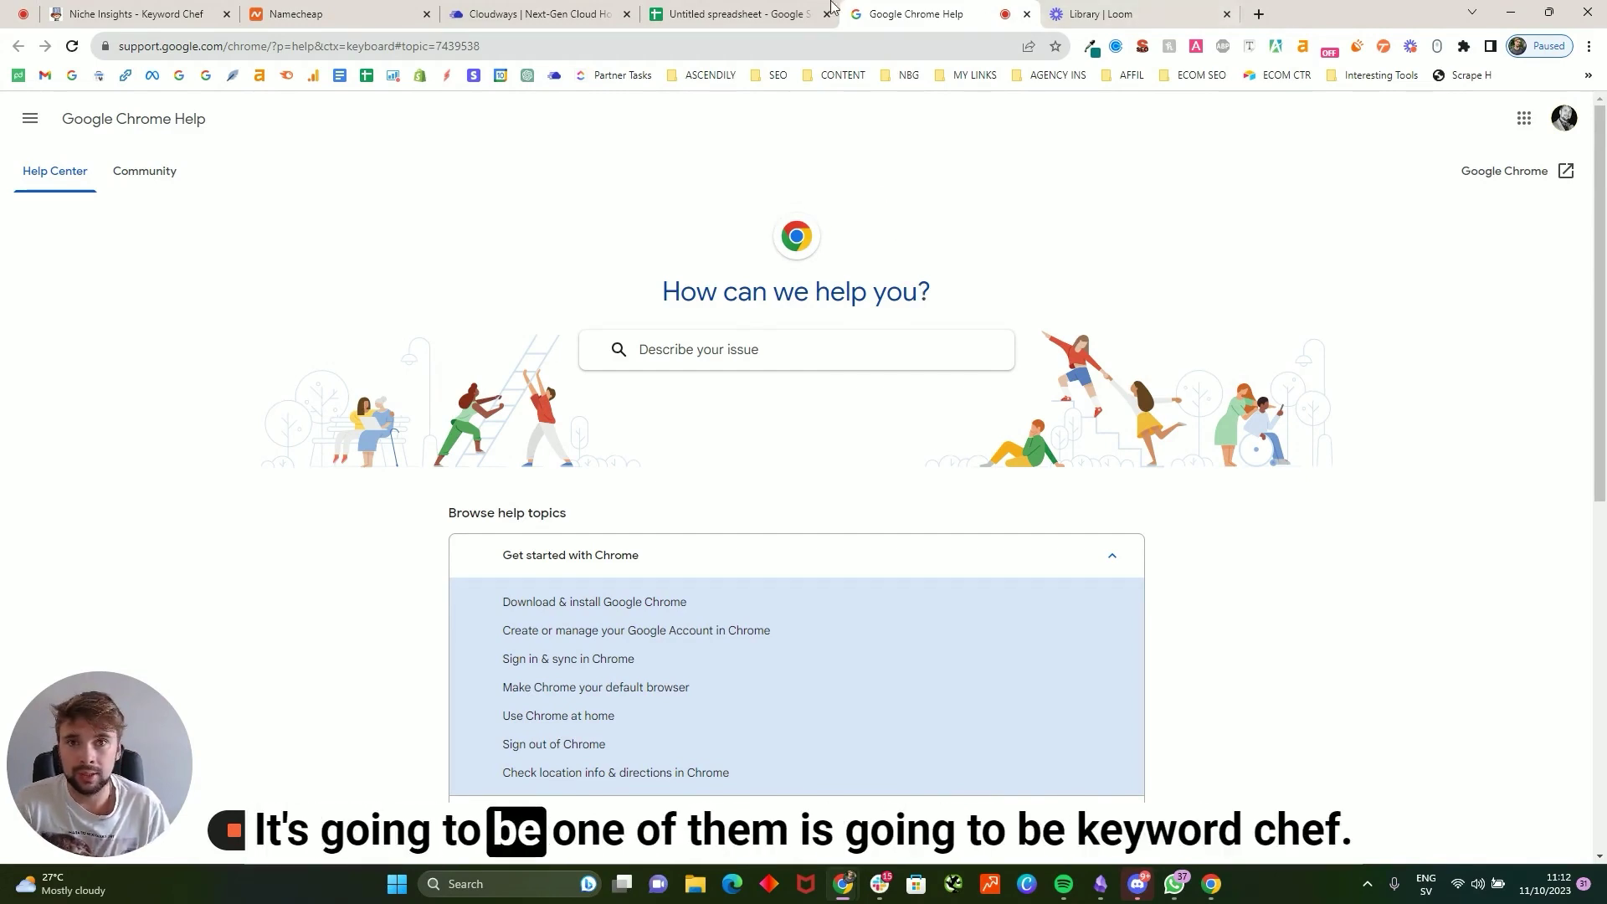
- Review the purchase summary for thetinyhomer.com in Namecheap and open the domain's management page
click(118, 9)
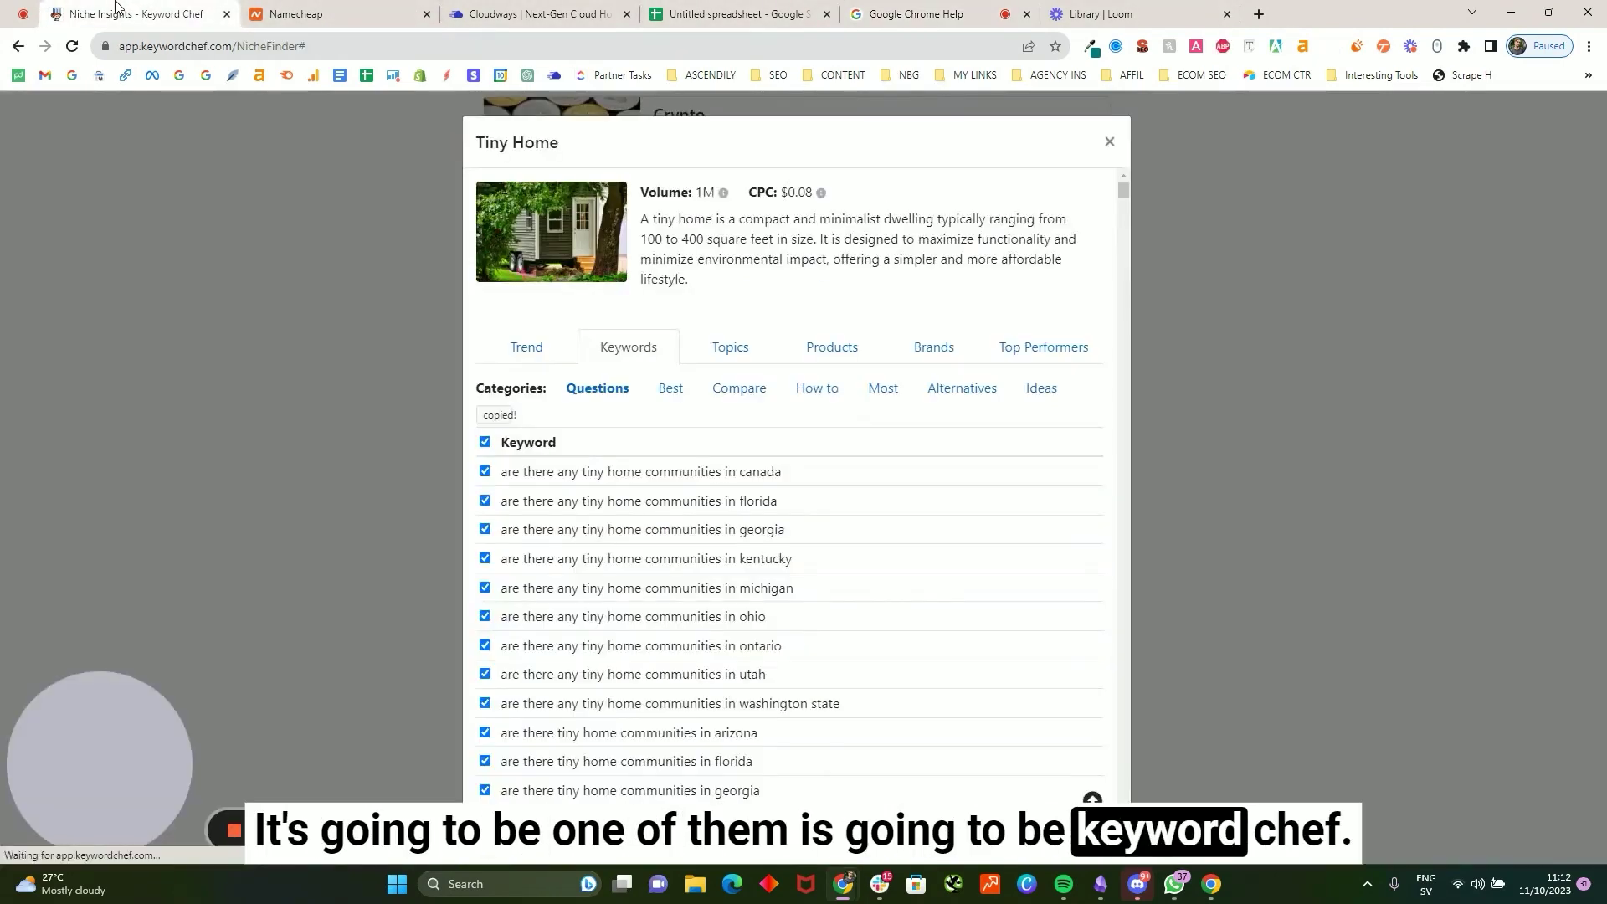
click(277, 10)
scroll(921, 460, down, 6)
scroll(1093, 581, up, 7)
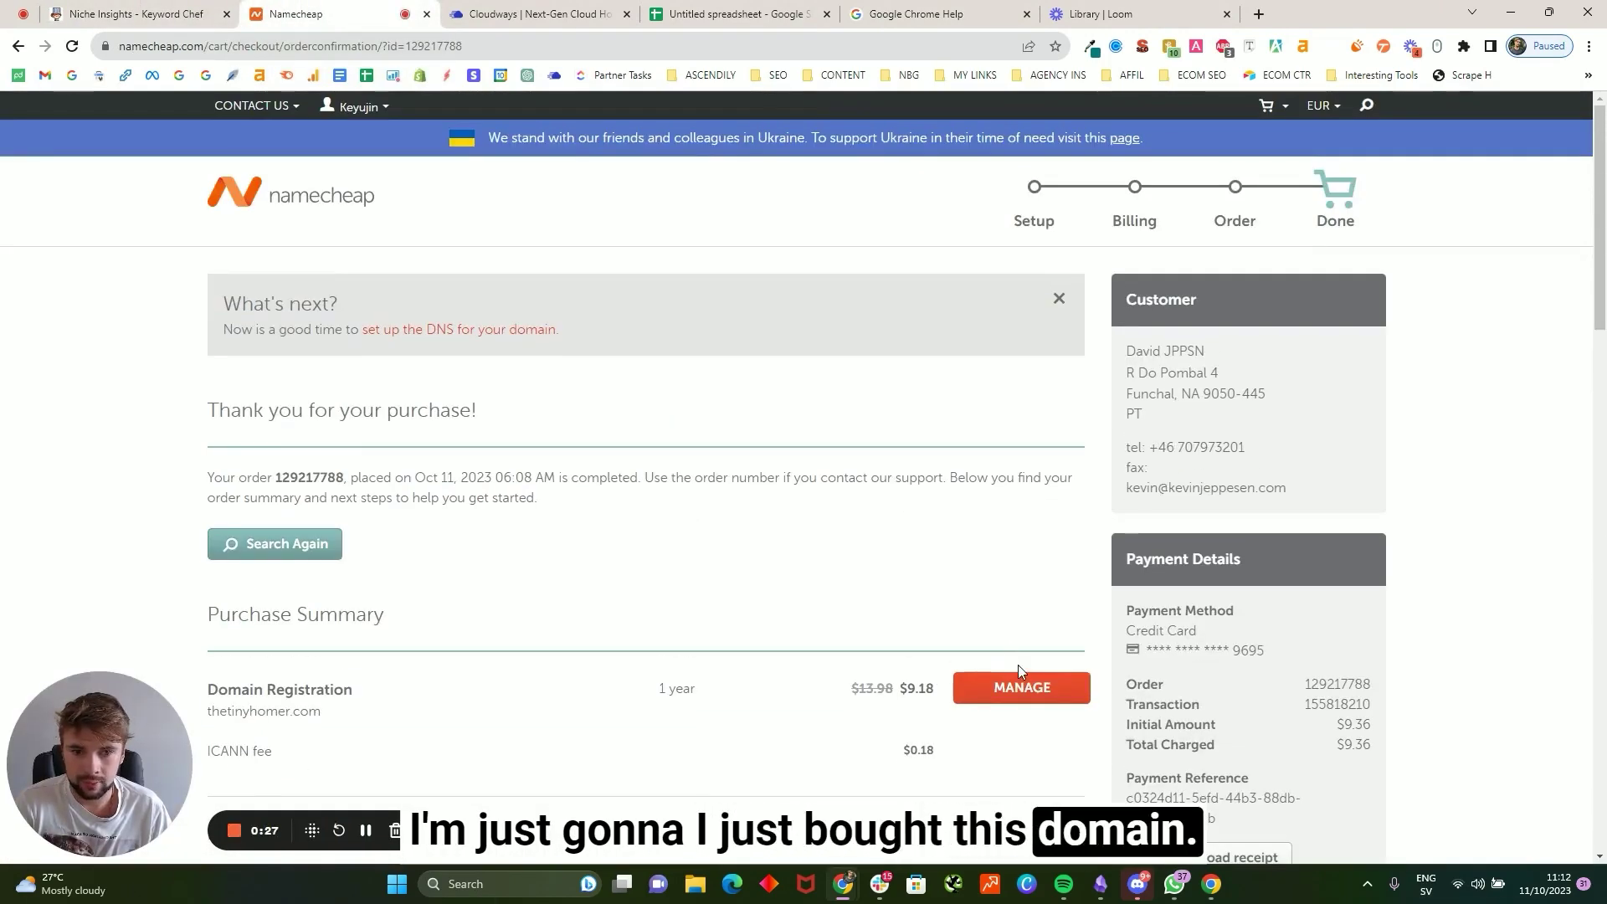
drag(358, 716, 283, 740)
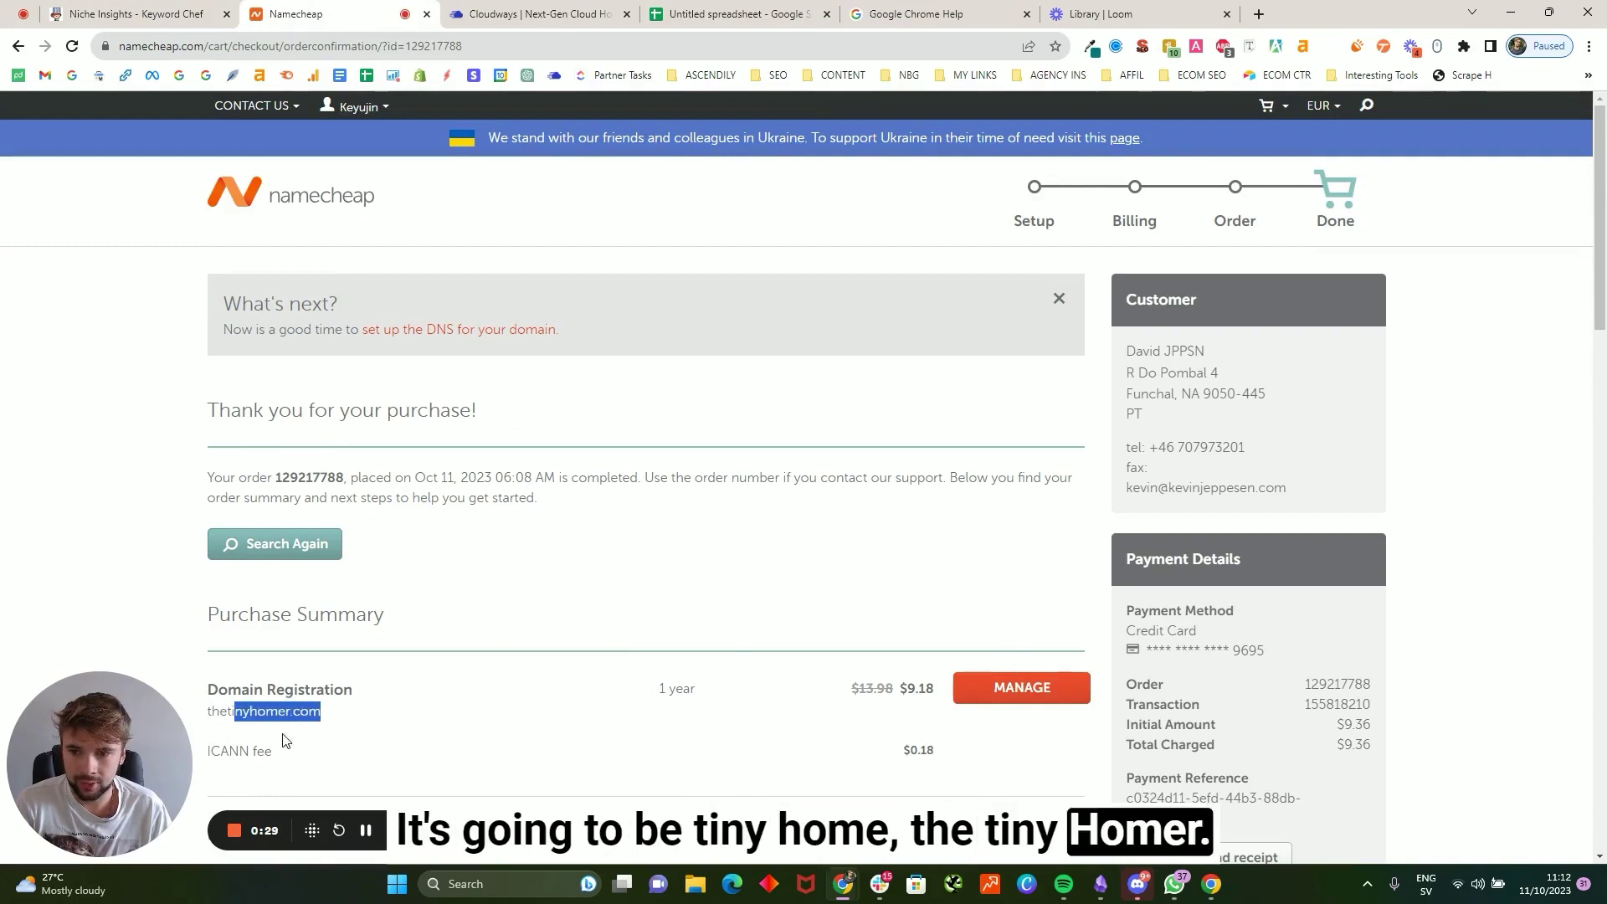
click(1013, 690)
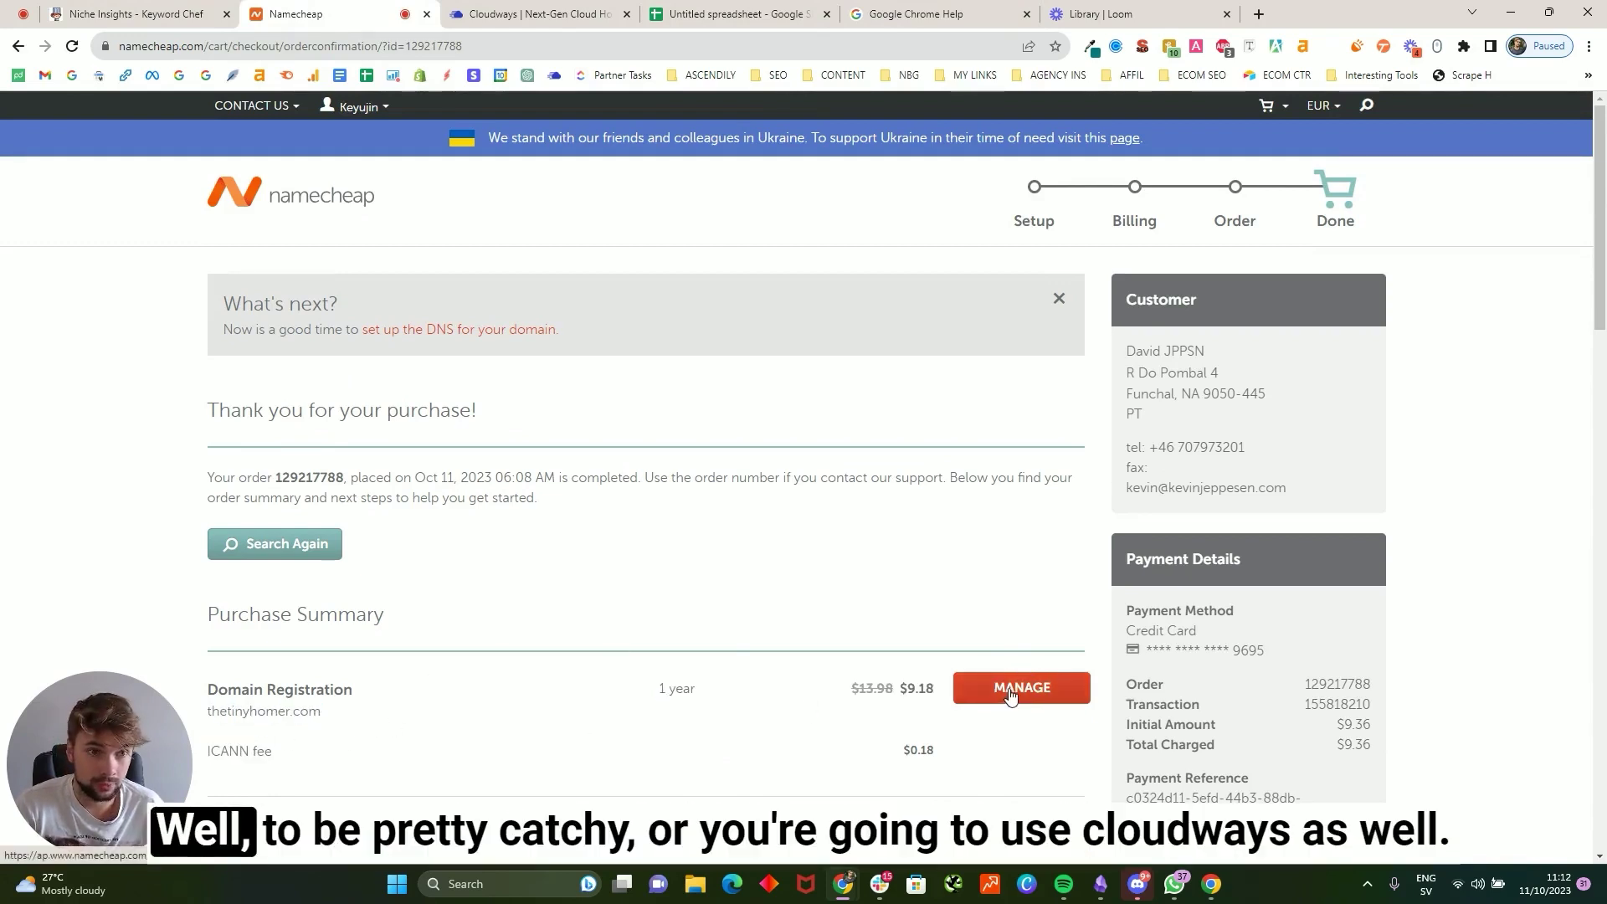
- Copy all selected Tiny Home keywords of the Questions category in Keyword Chef
click(555, 24)
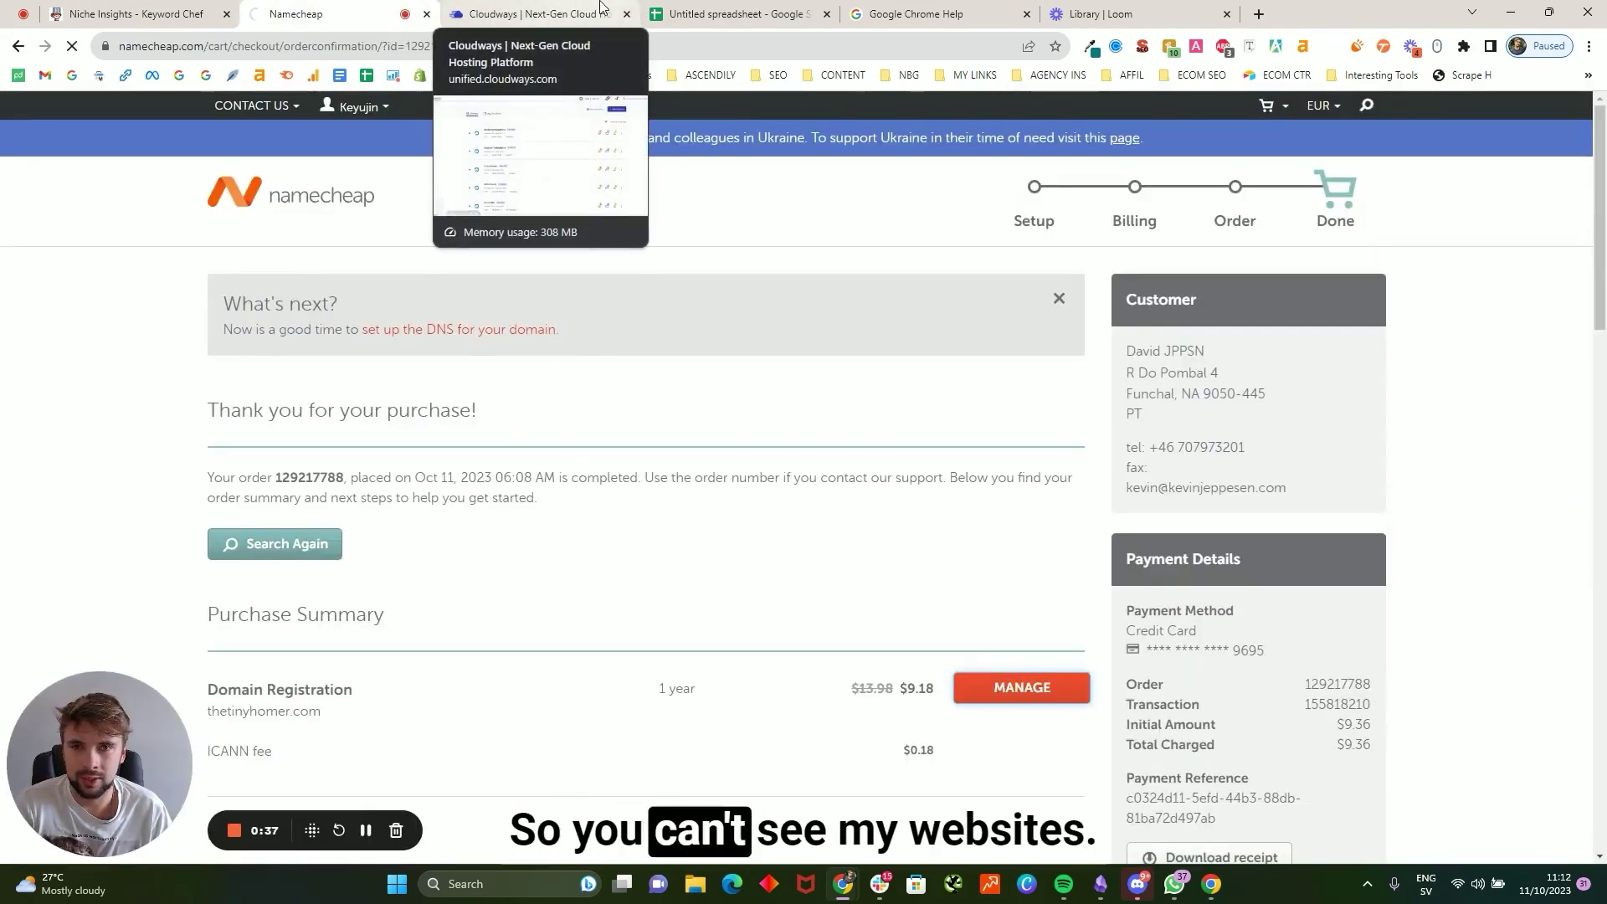
click(725, 13)
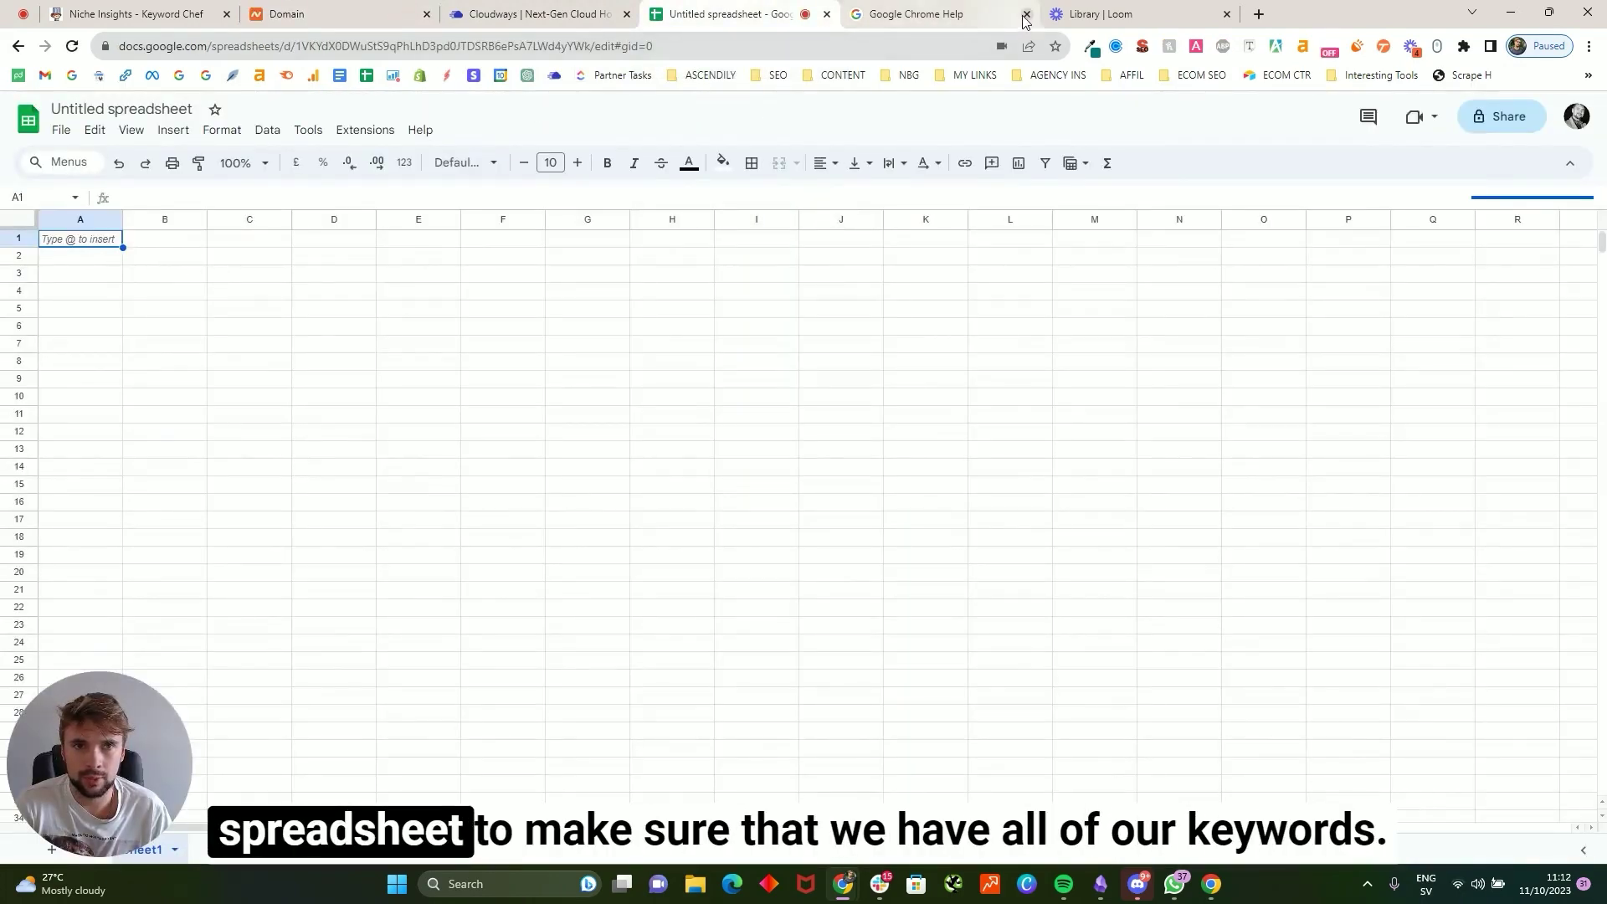
click(187, 14)
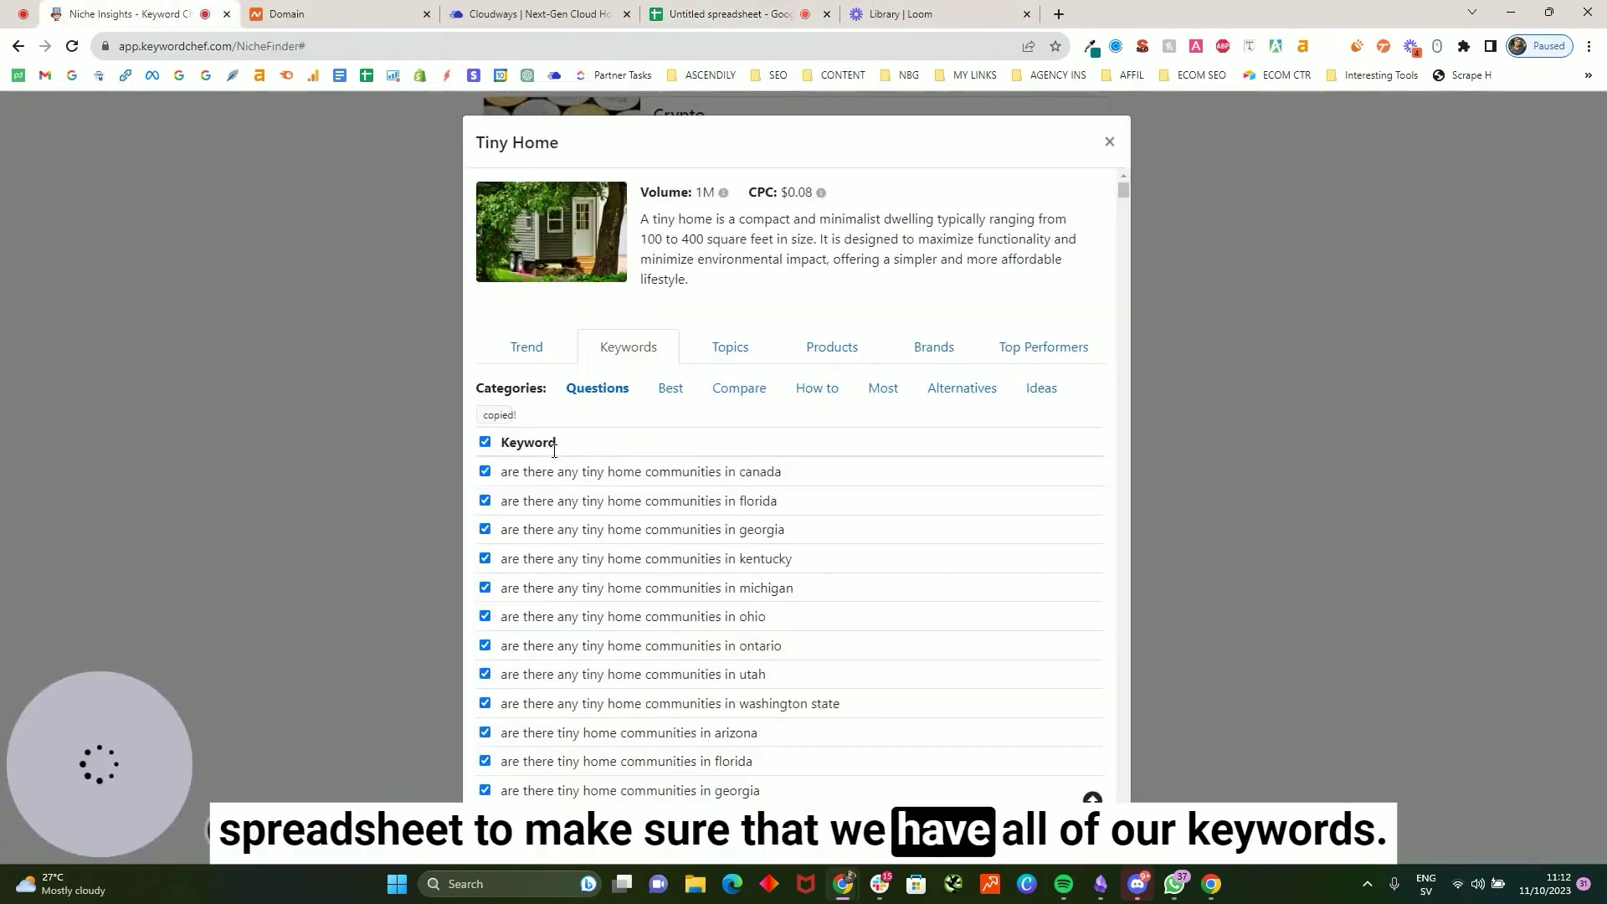
click(504, 419)
- Switch to the untitled Google Sheets spreadsheet and rename its first sheet QUESTION
click(736, 13)
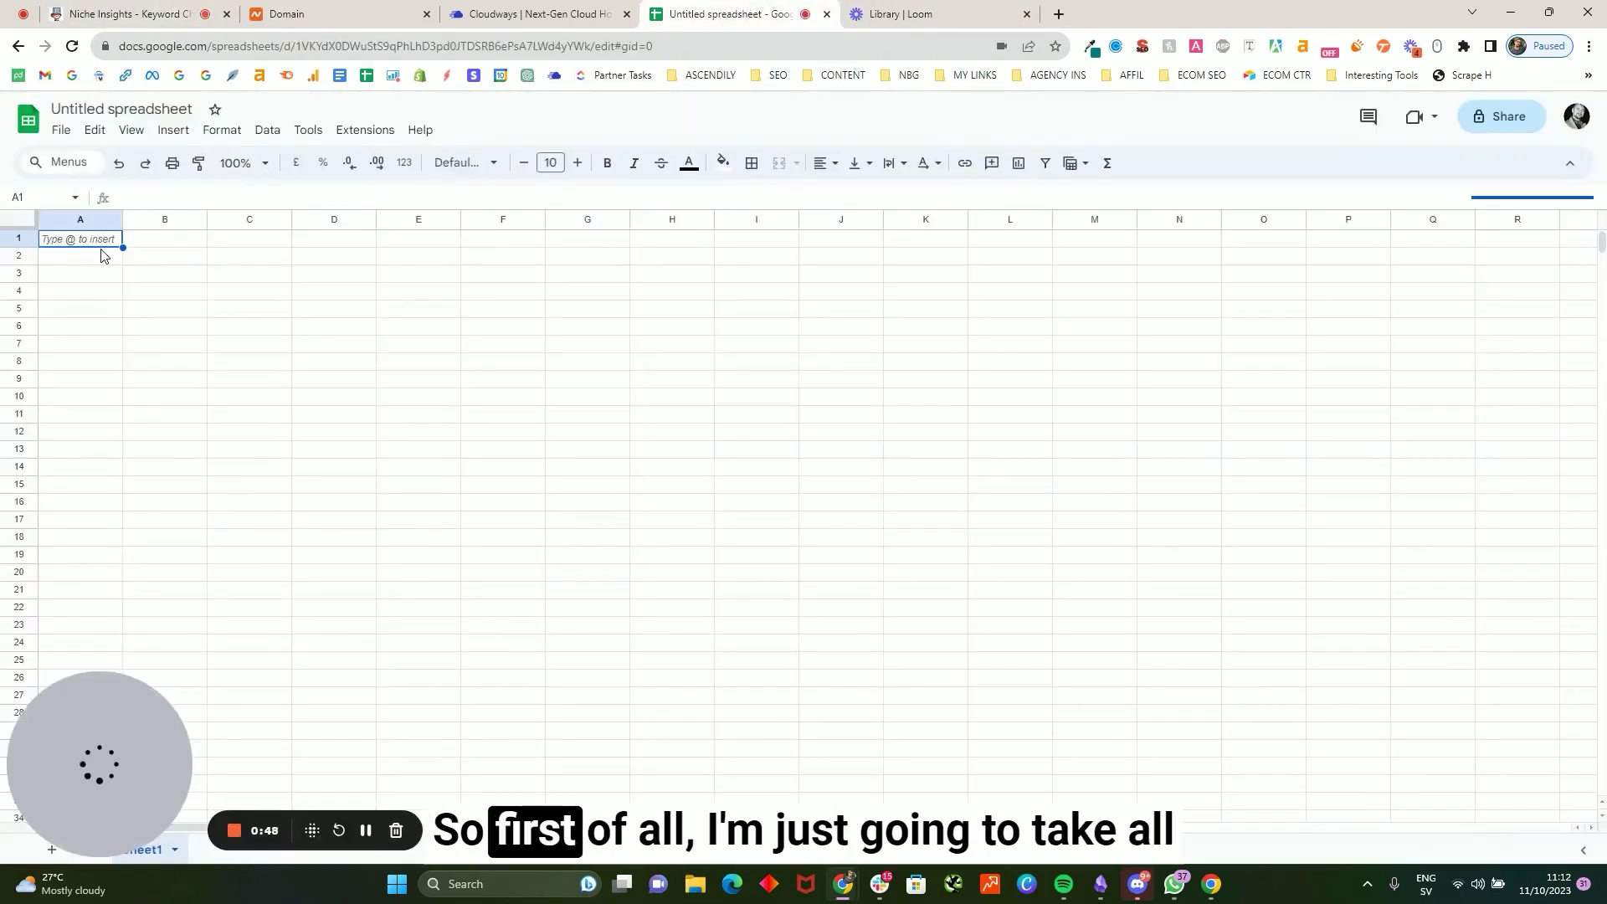
click(134, 13)
click(678, 15)
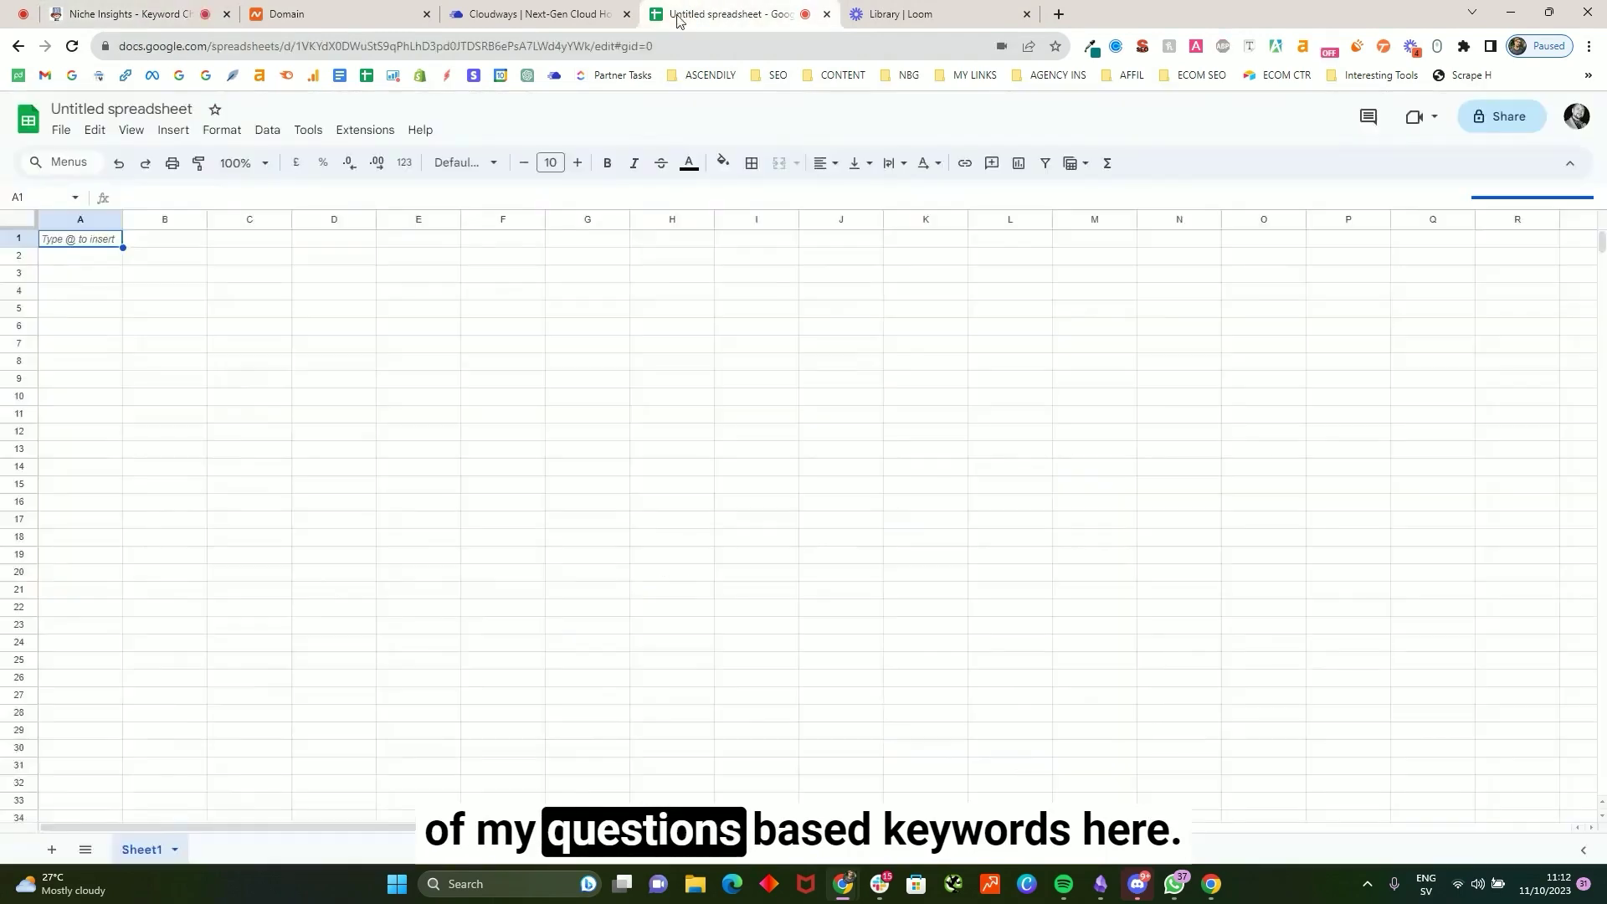
click(80, 343)
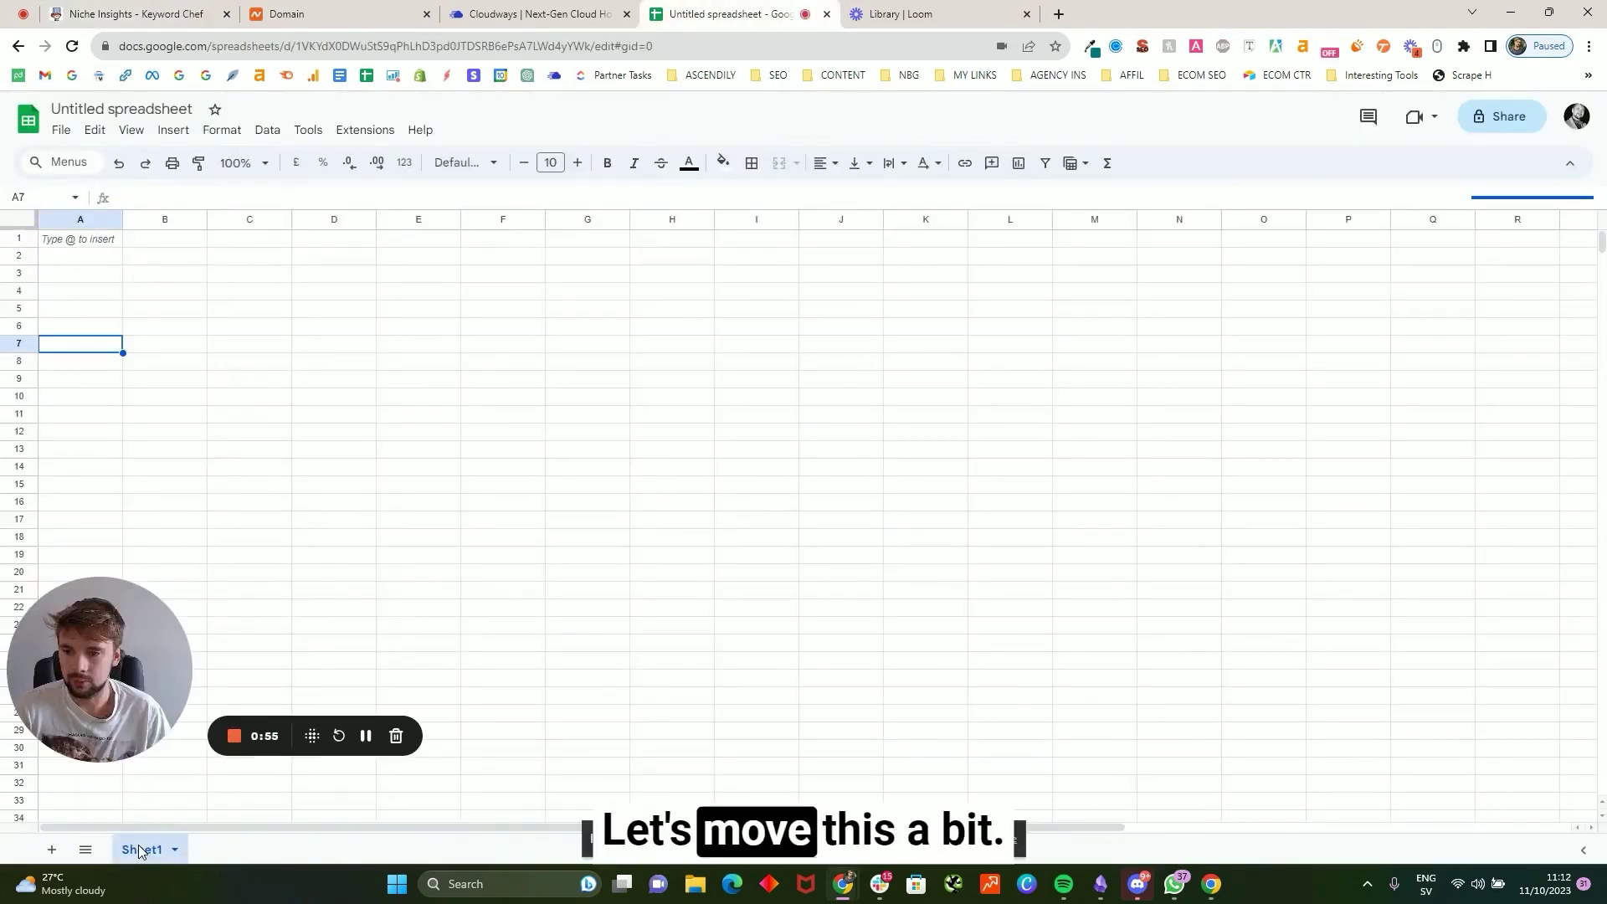
double_click(140, 851)
text(QUESTION)
key(Return)
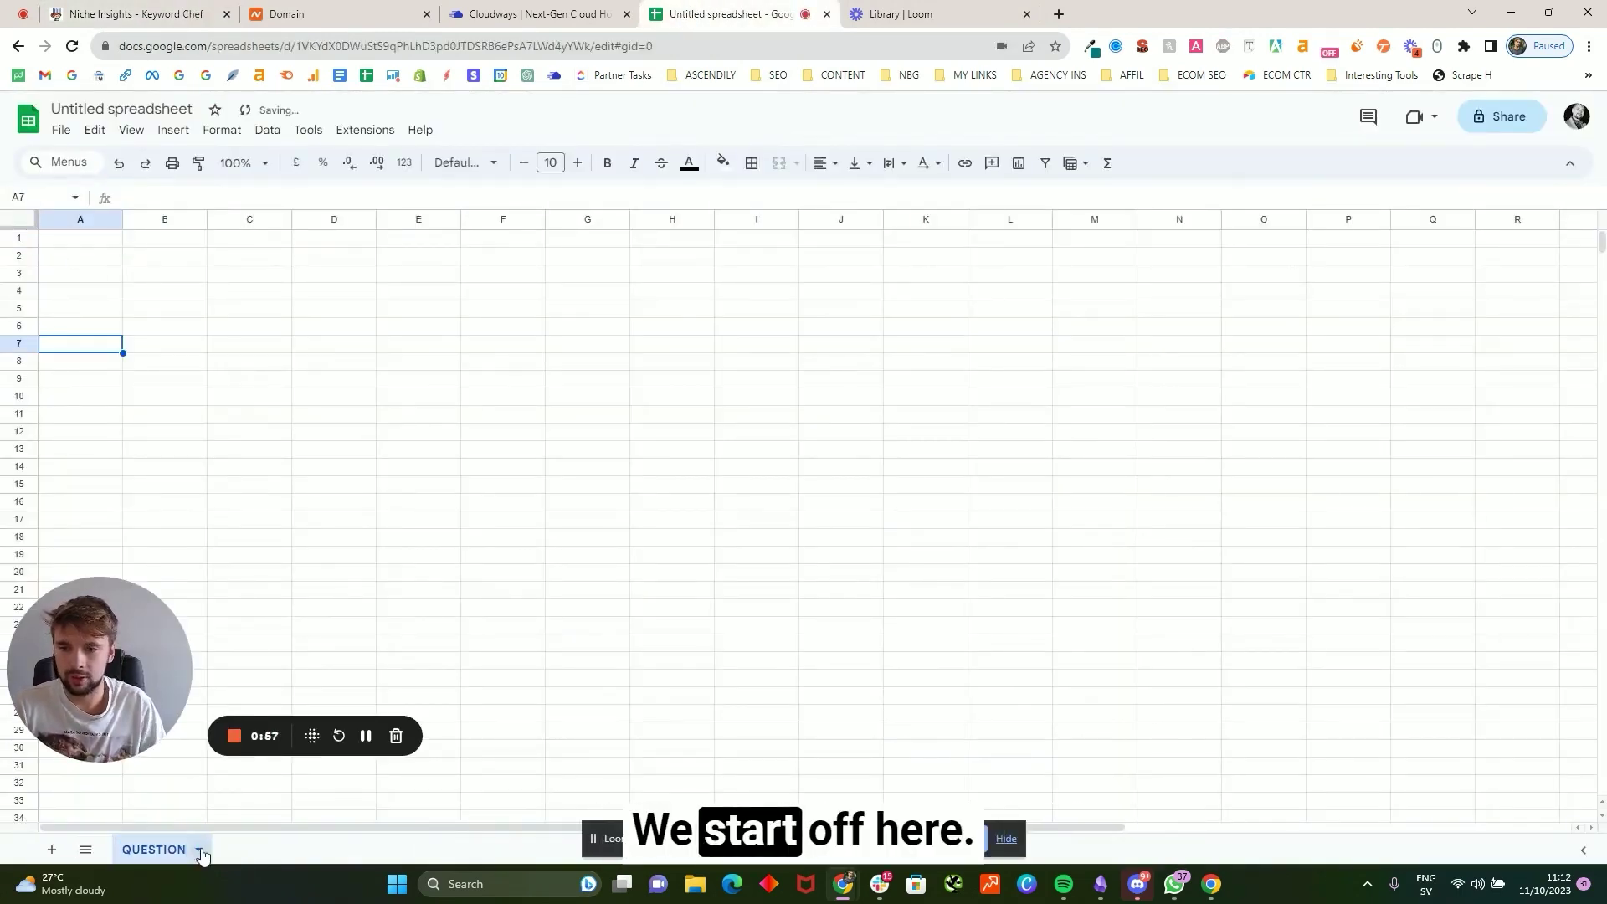
- Paste the copied question keywords into the QUESTION sheet, starting at cell A1
click(142, 13)
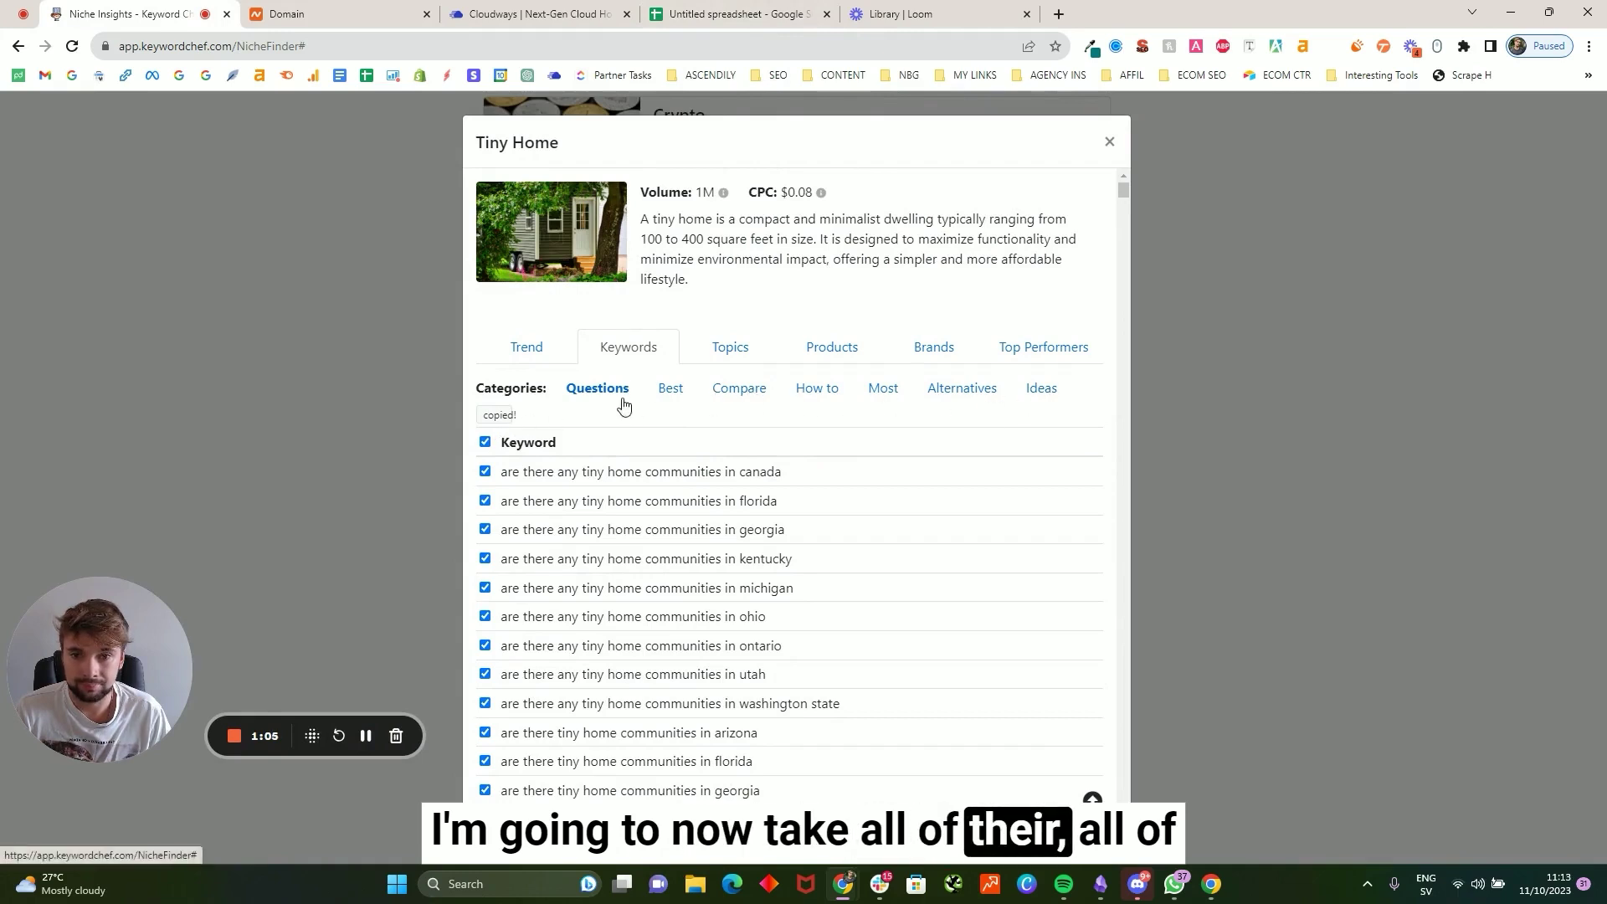
click(678, 11)
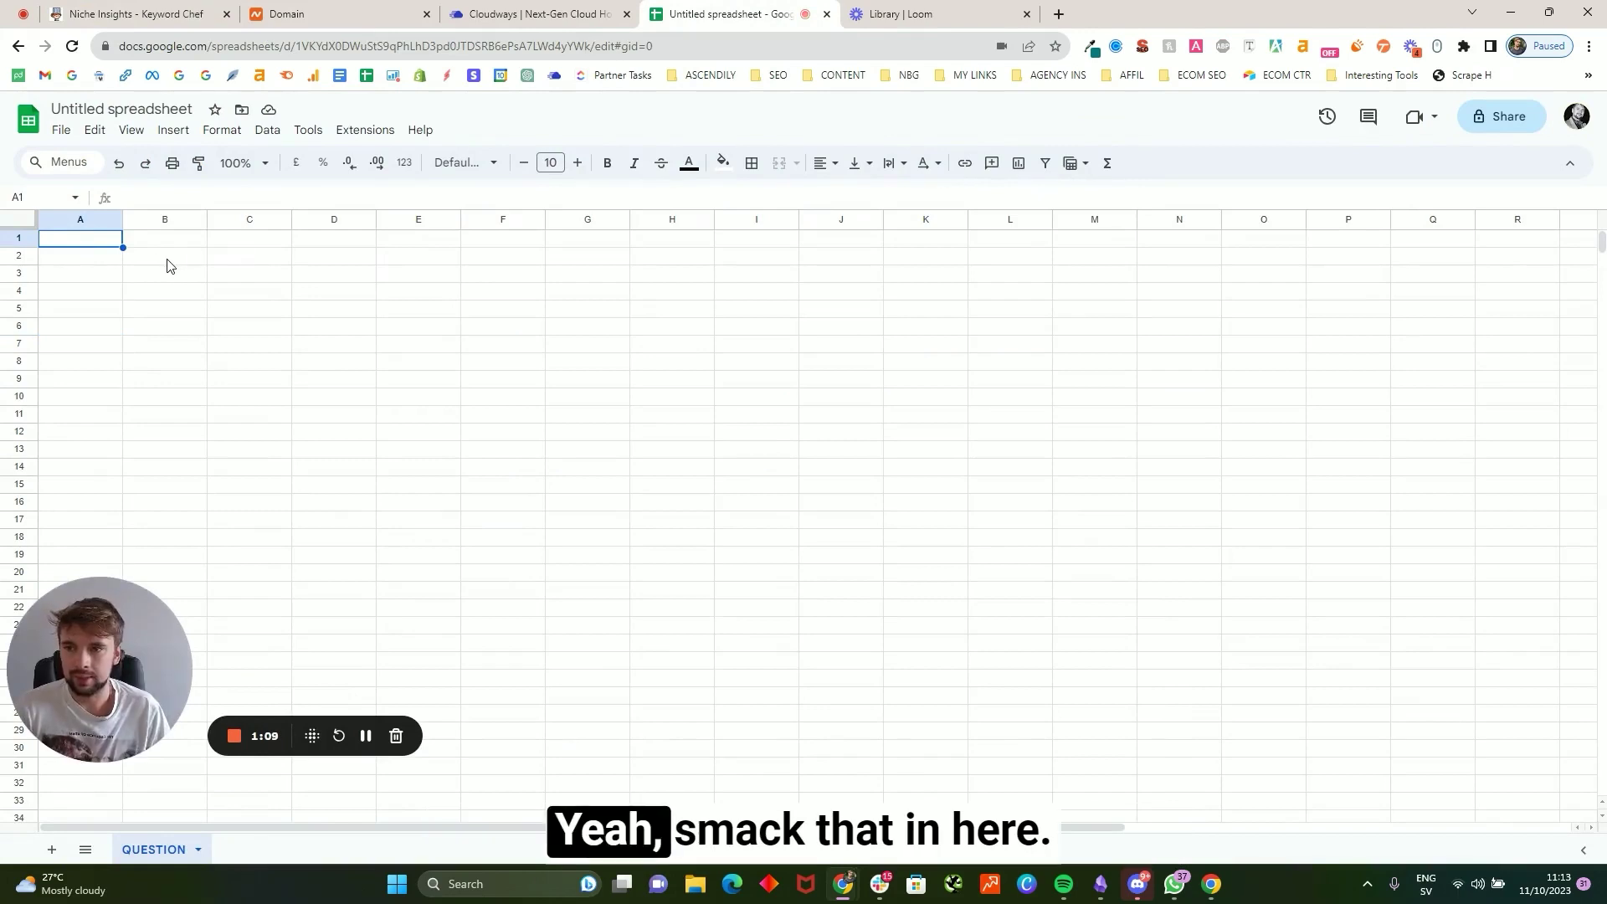
key(ctrl+v)
click(476, 366)
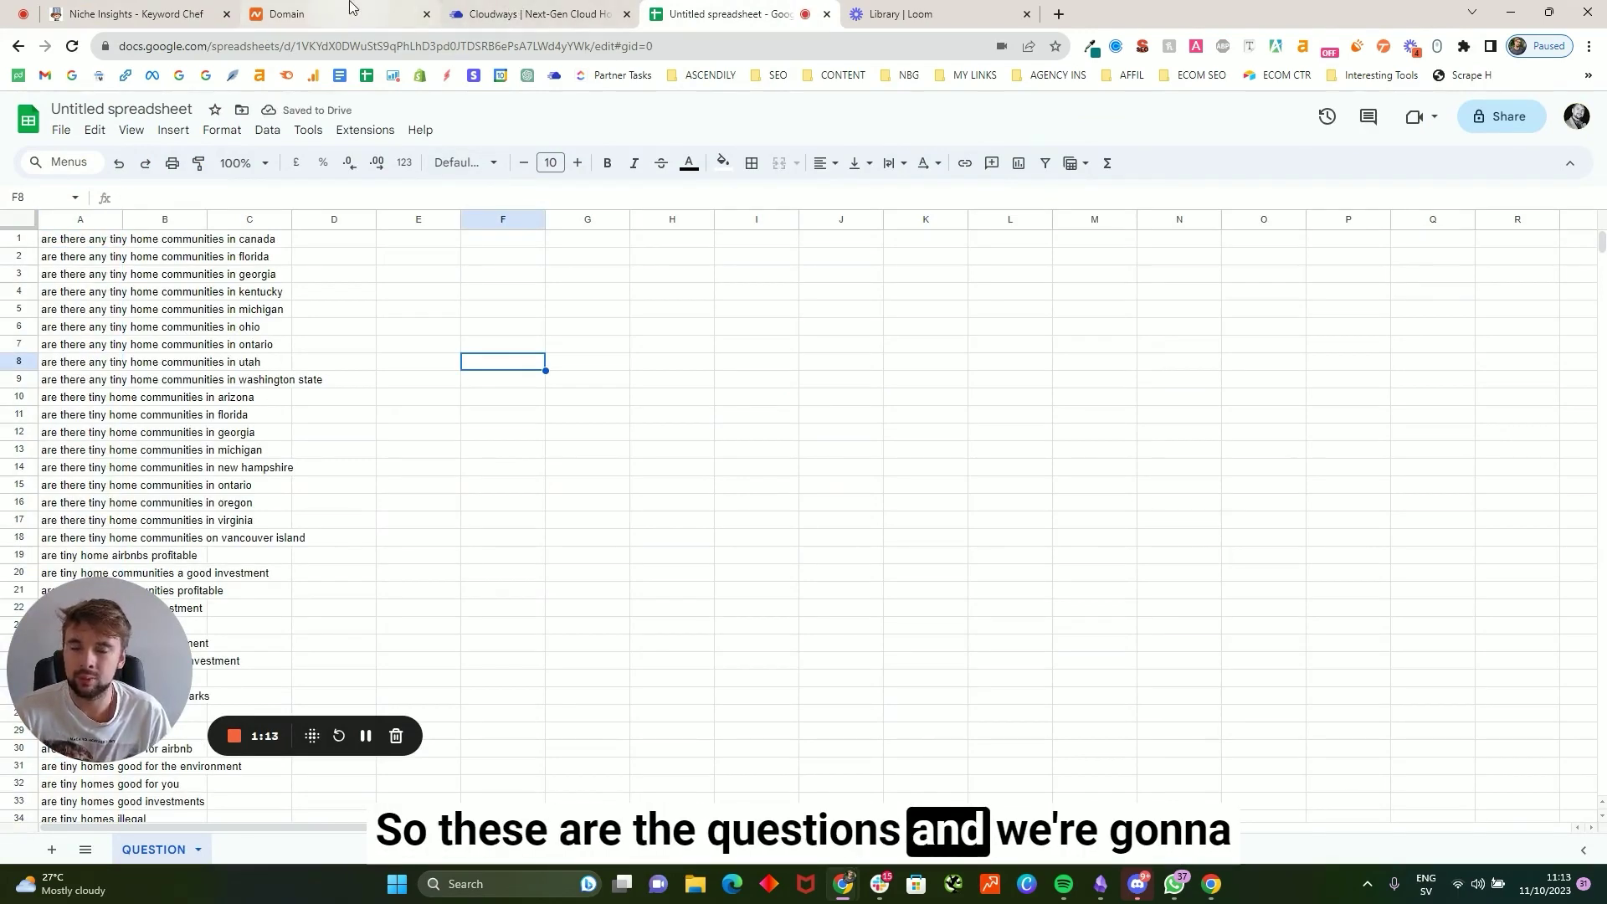
- Switch to Keyword Chef, select all Tiny Home keywords in the Best category and copy them
click(134, 14)
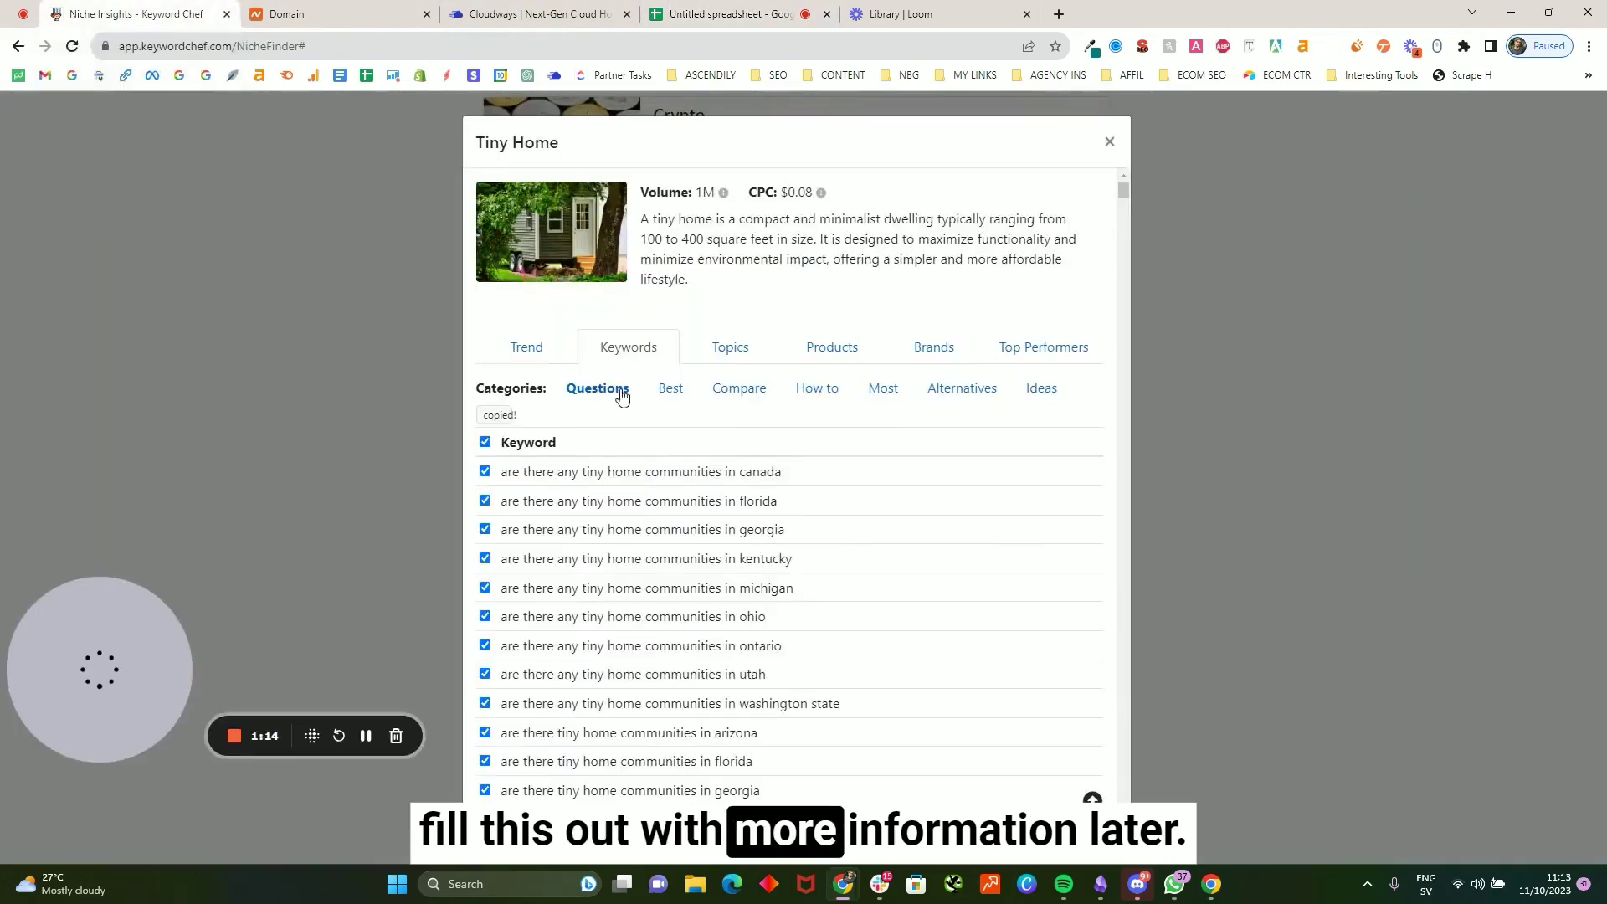
click(671, 391)
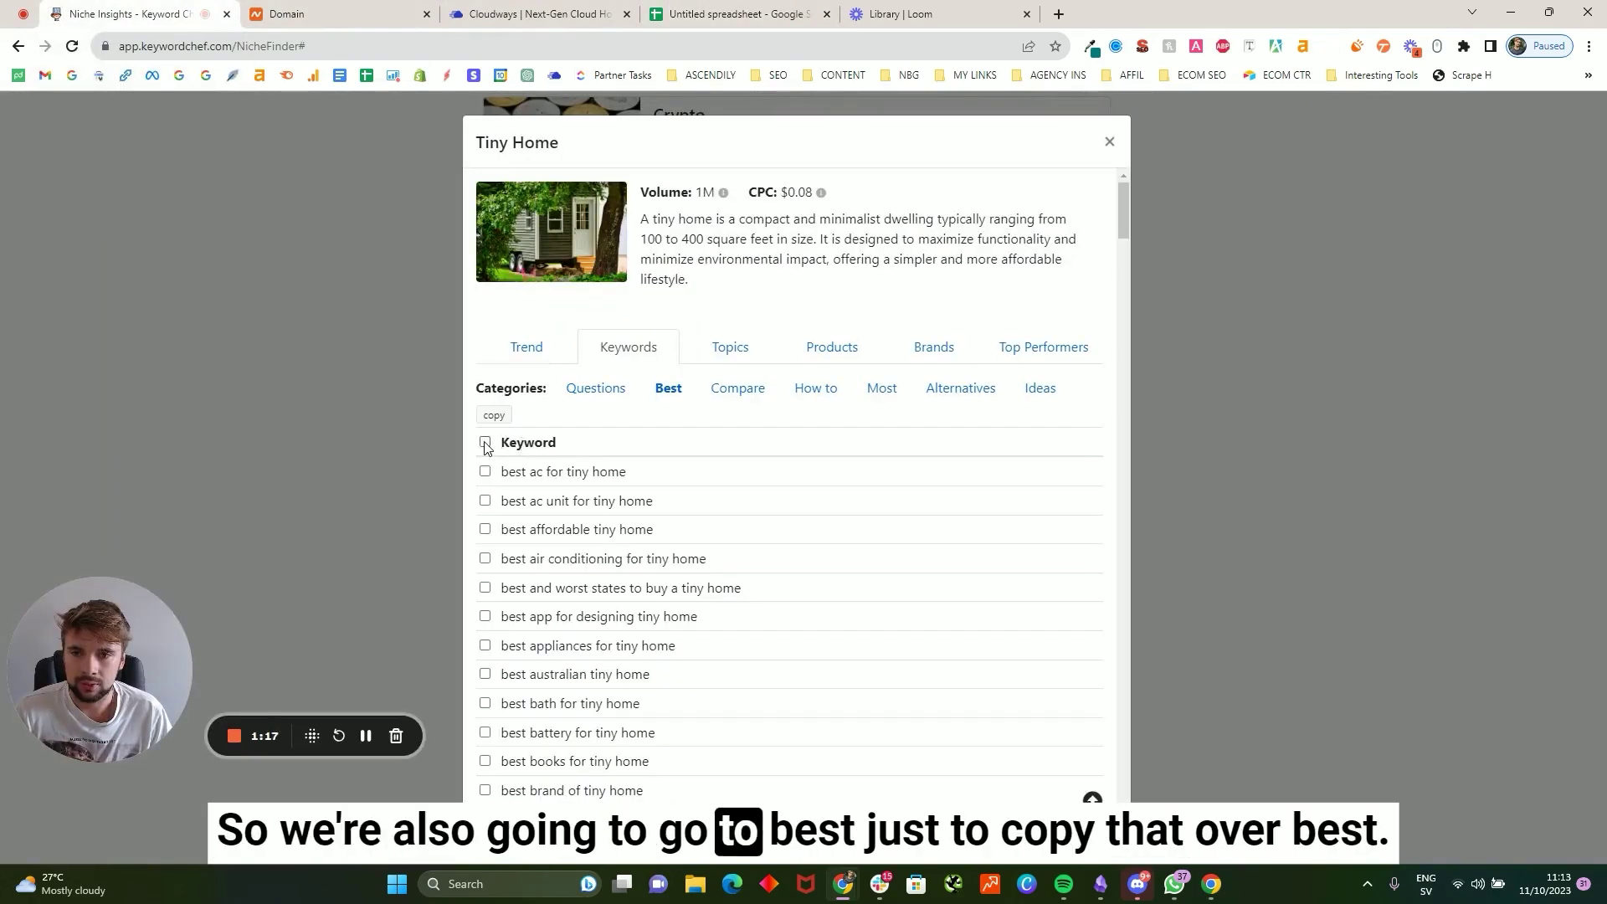
click(497, 424)
- Add a sheet named BEST to the Google Sheets spreadsheet and paste the copied keywords at cell A1
click(695, 13)
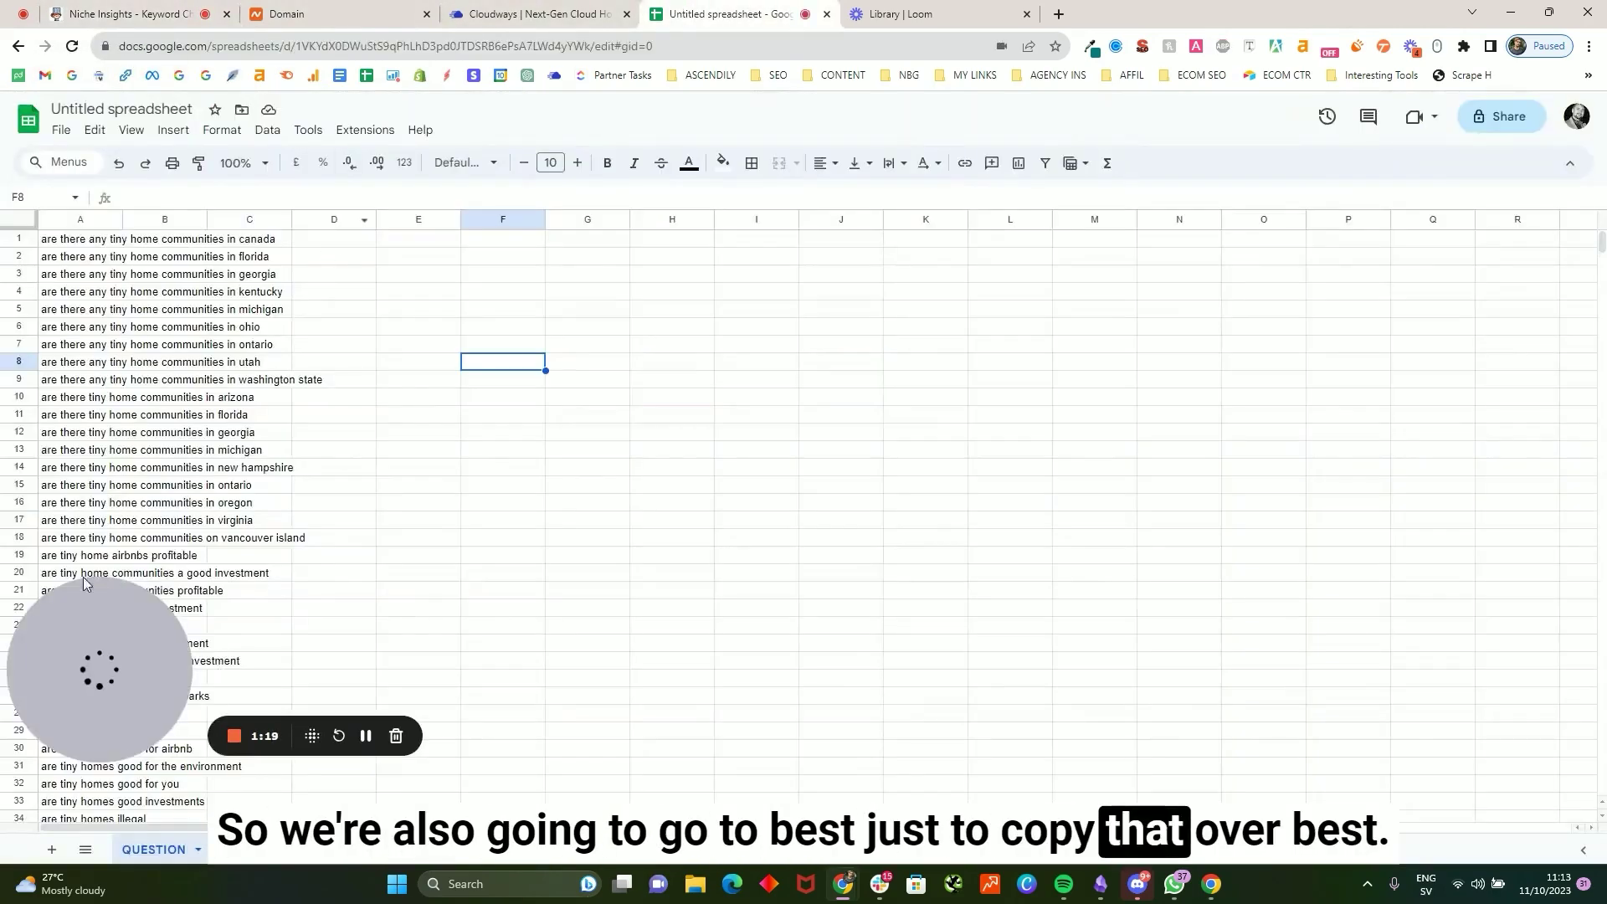
click(50, 850)
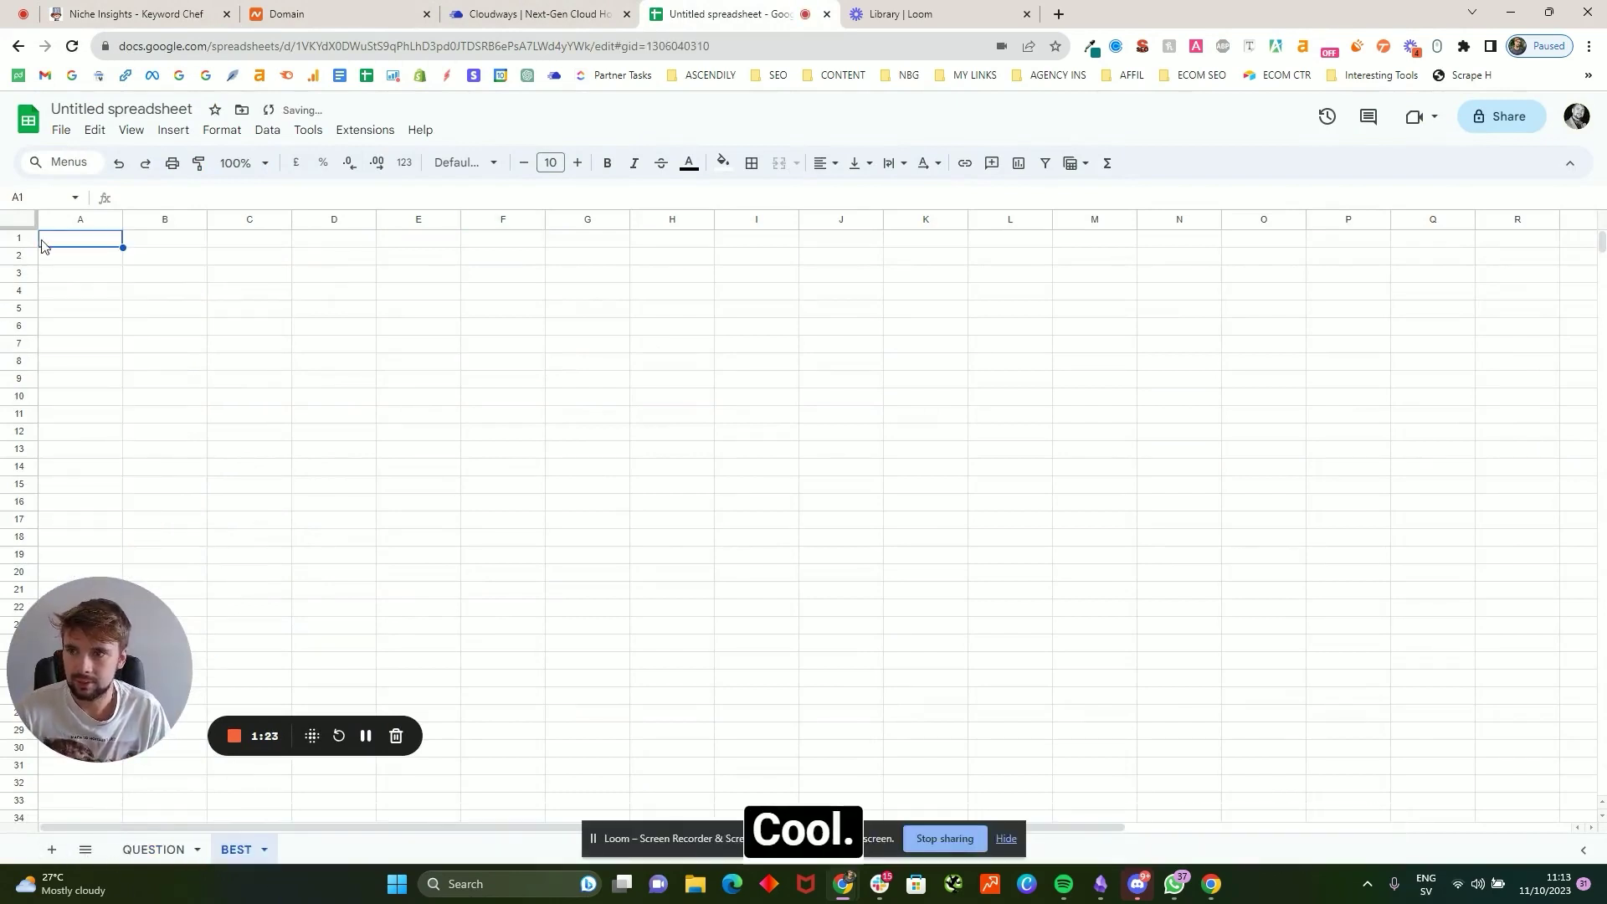
key(ctrl+v)
- Copy all Tiny Home keywords of the Compare category in Keyword Chef and add a third sheet to the spreadsheet
click(159, 7)
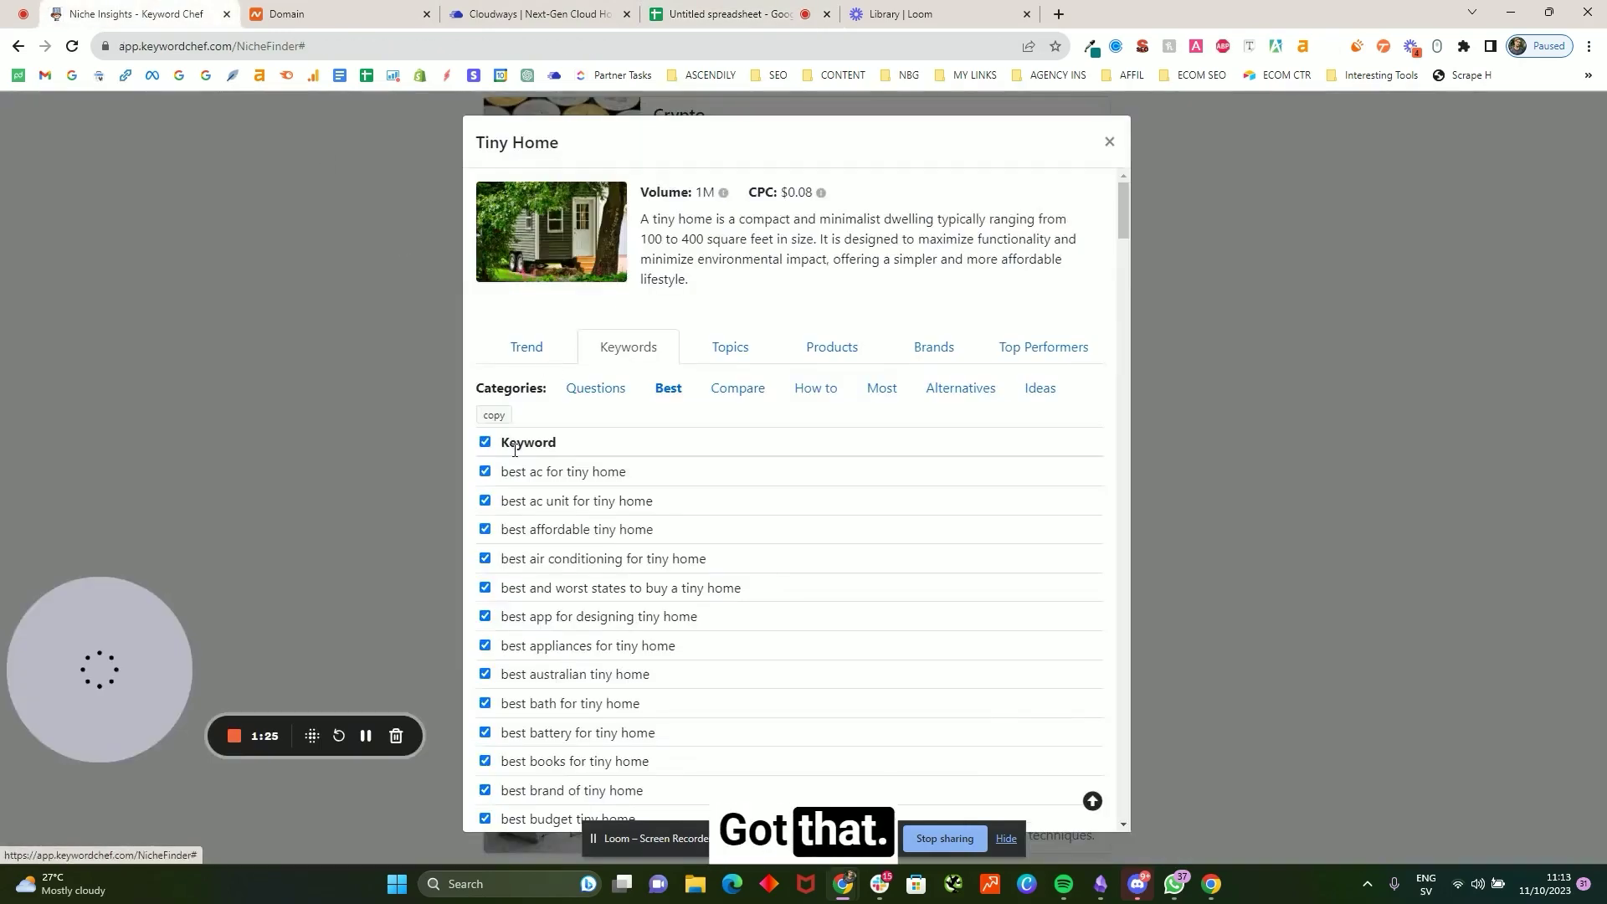
click(738, 389)
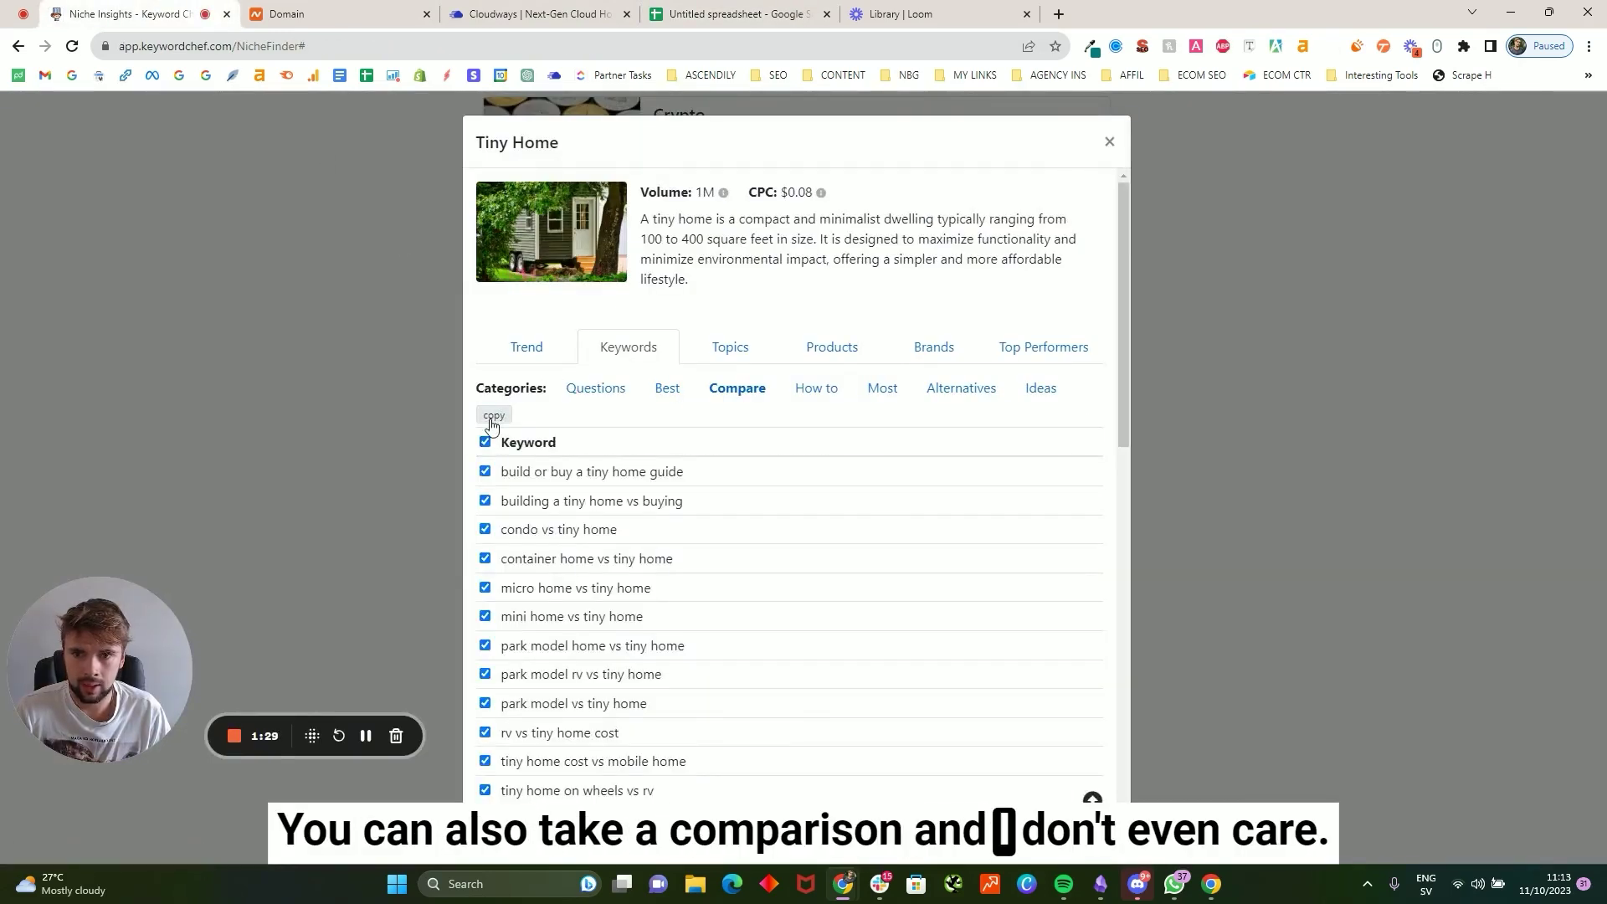
key(ctrl+4)
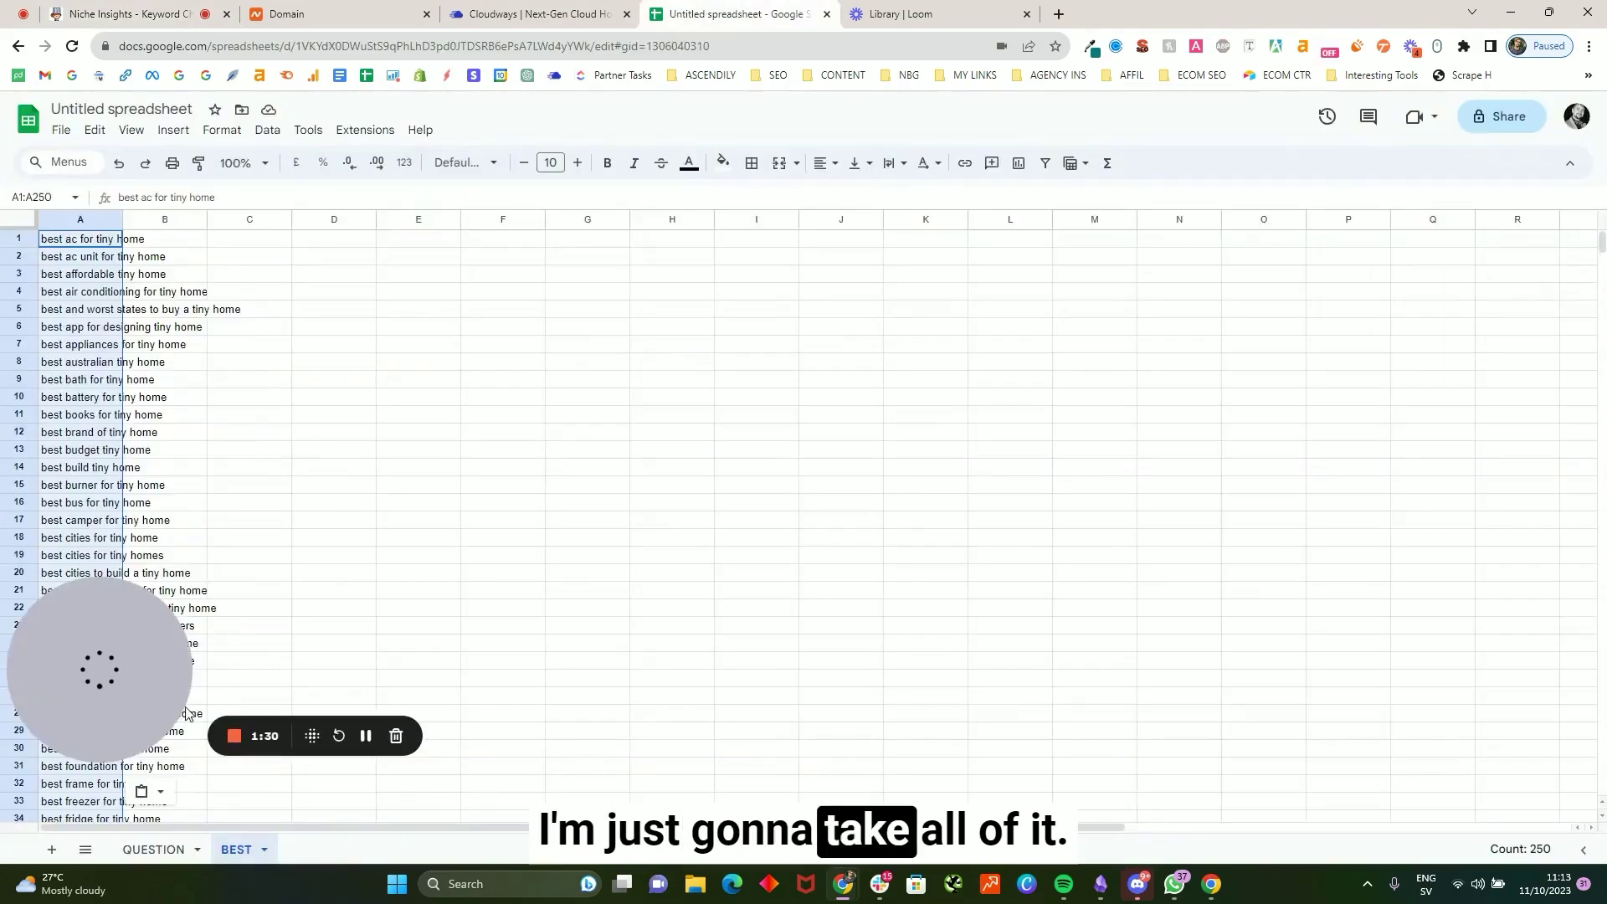
click(51, 850)
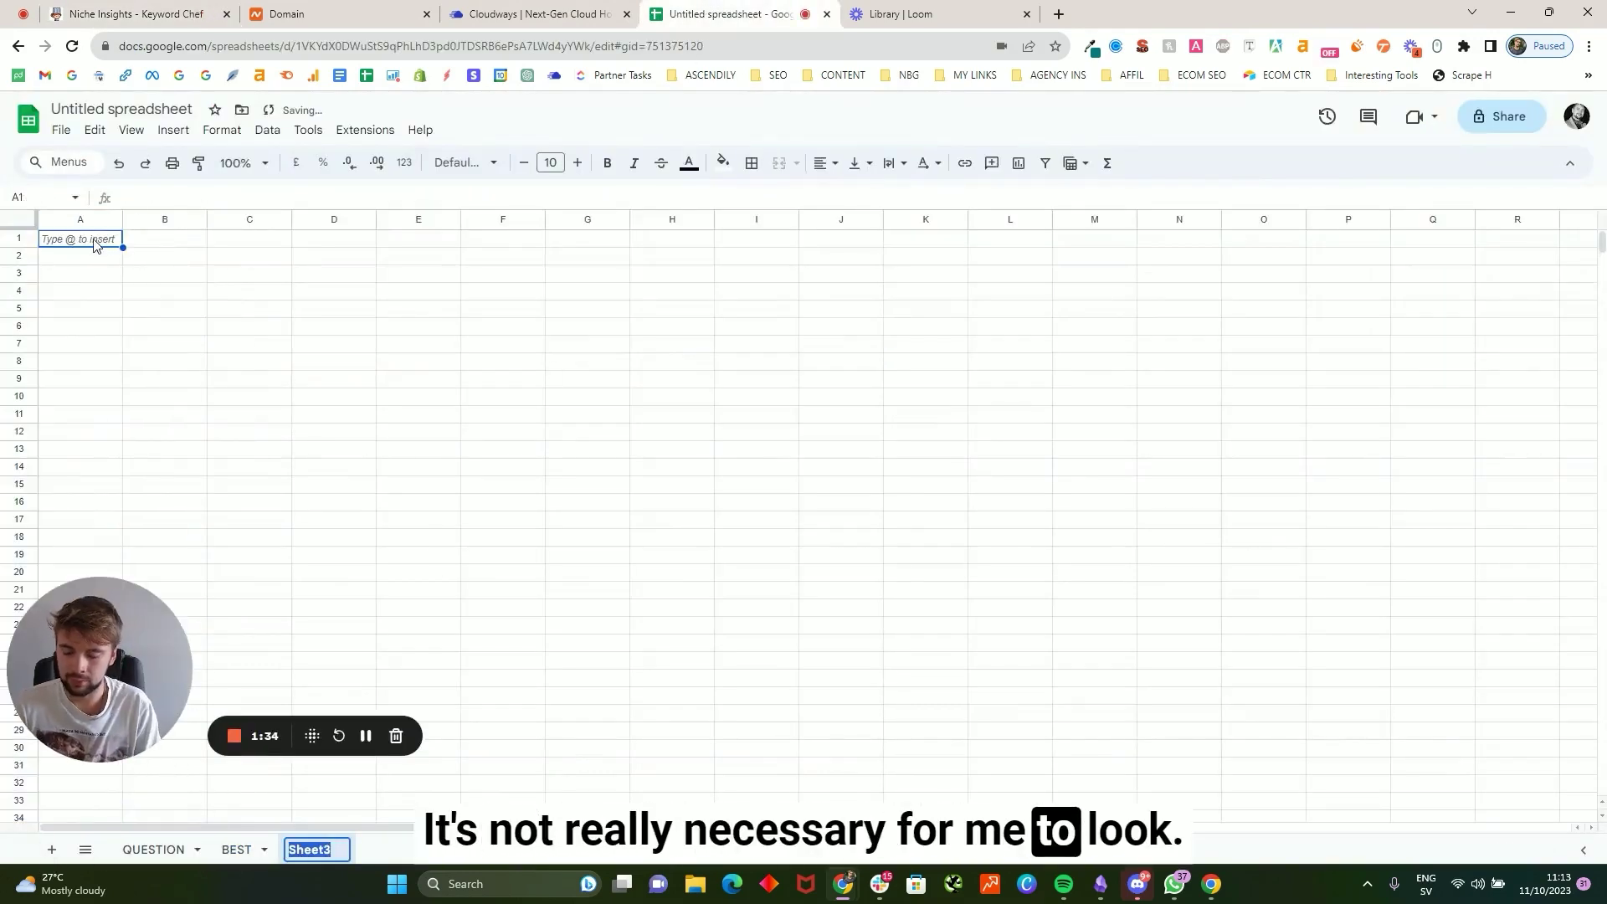
- Try to name the new sheet BEST and check the copied keyword category in Keyword Chef
text(BEST)
key(Return)
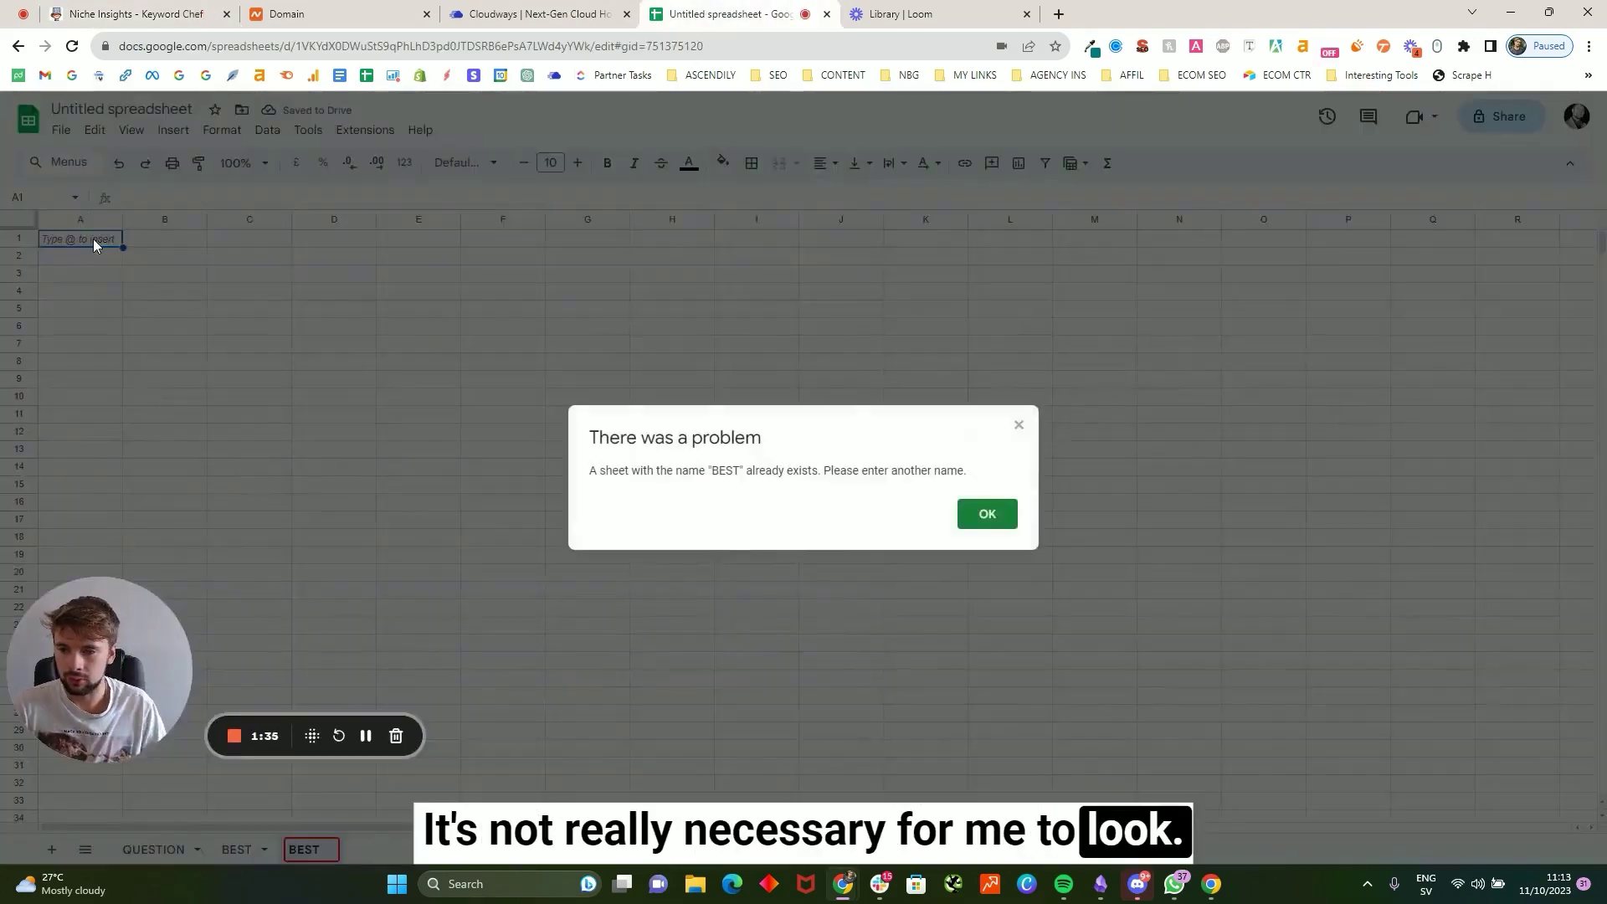
click(982, 524)
click(239, 850)
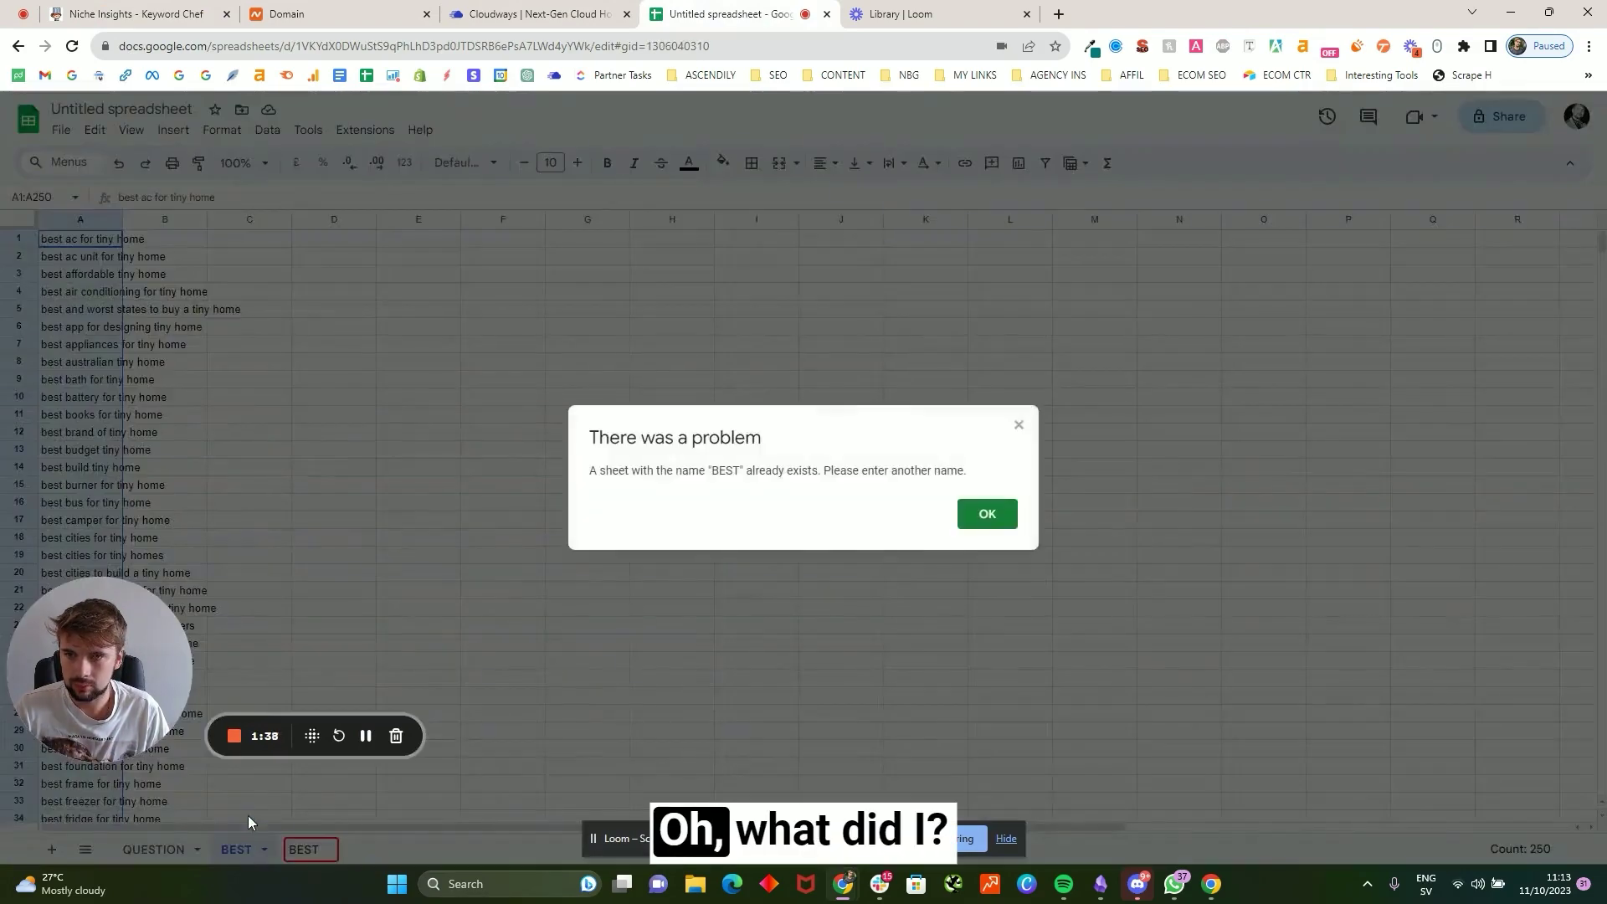
click(332, 12)
click(134, 13)
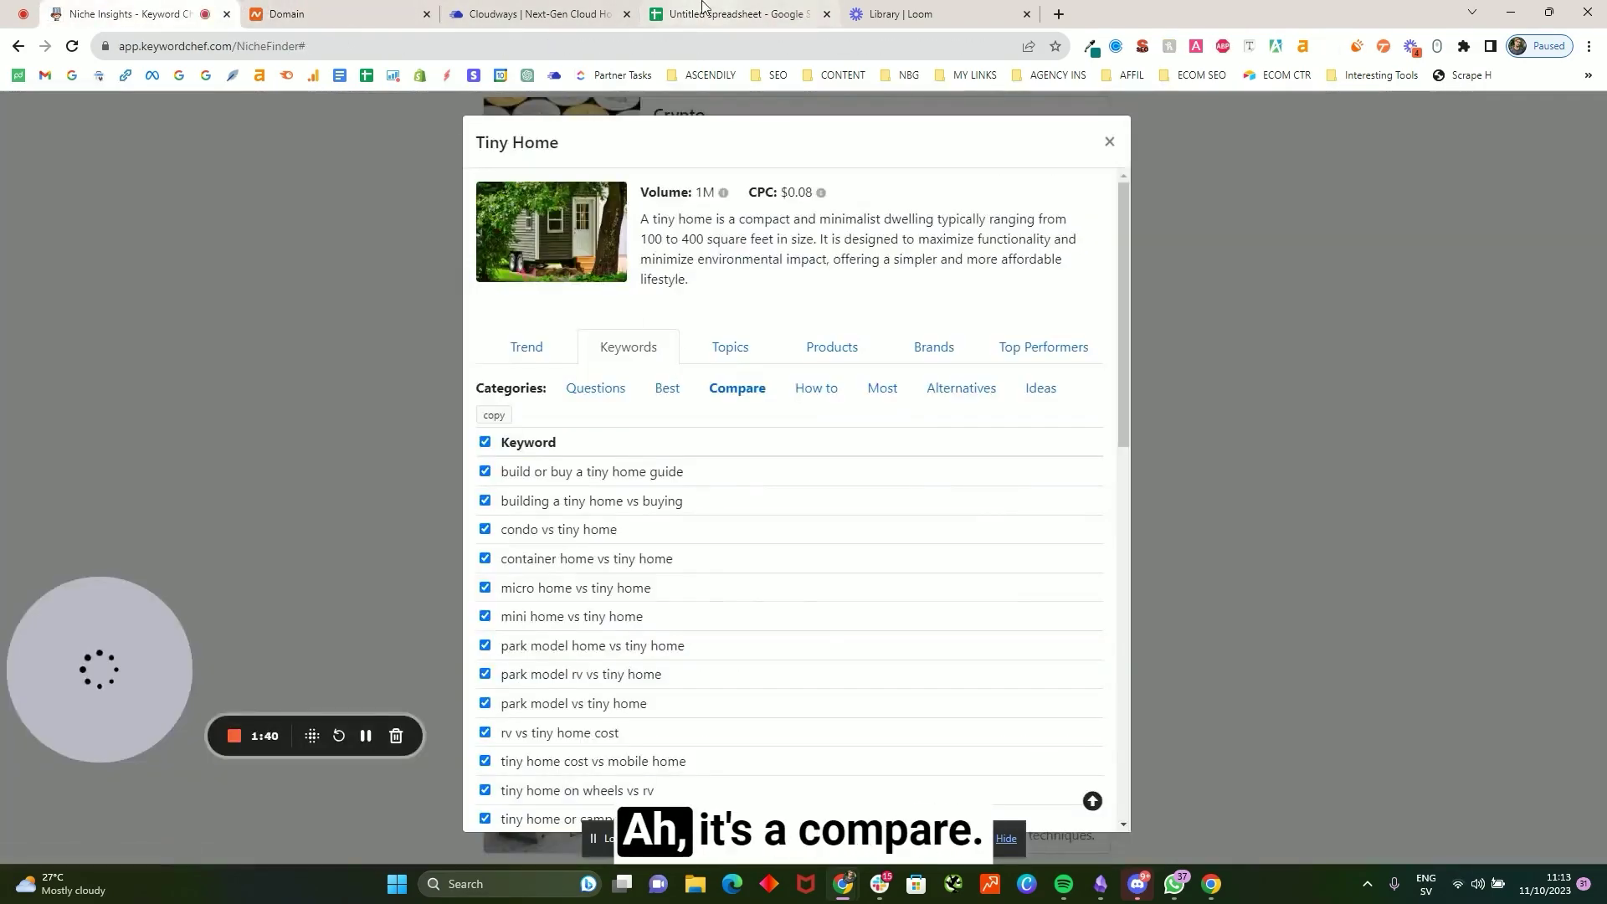
- Return to the spreadsheet, name the third sheet COMPARE and open it
click(728, 13)
key(Return)
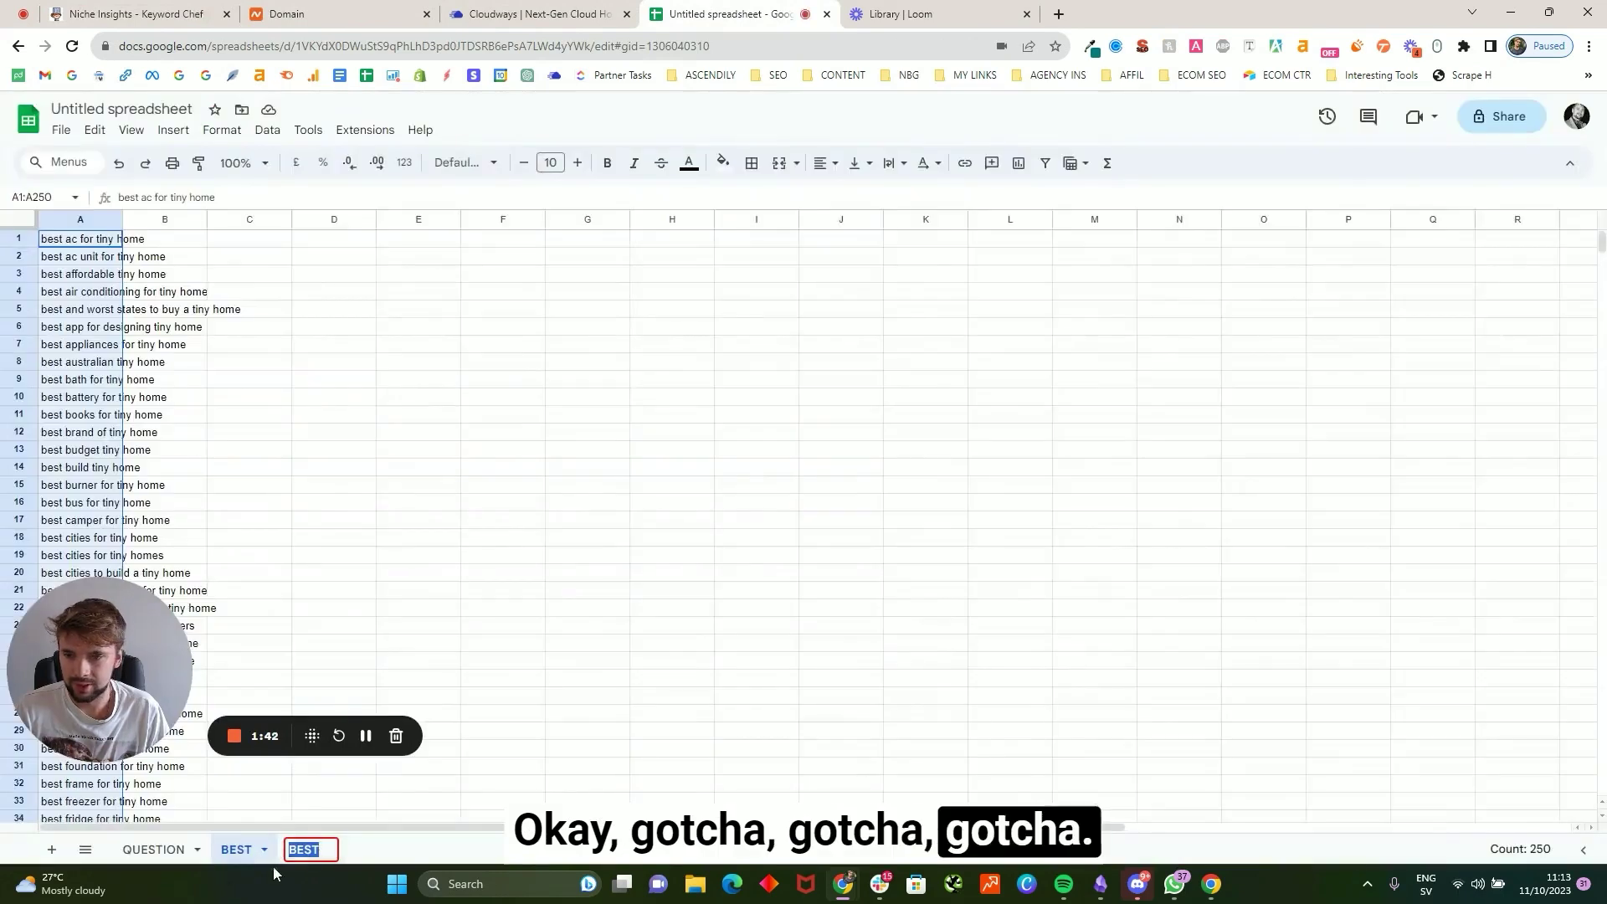
text(COMPARE)
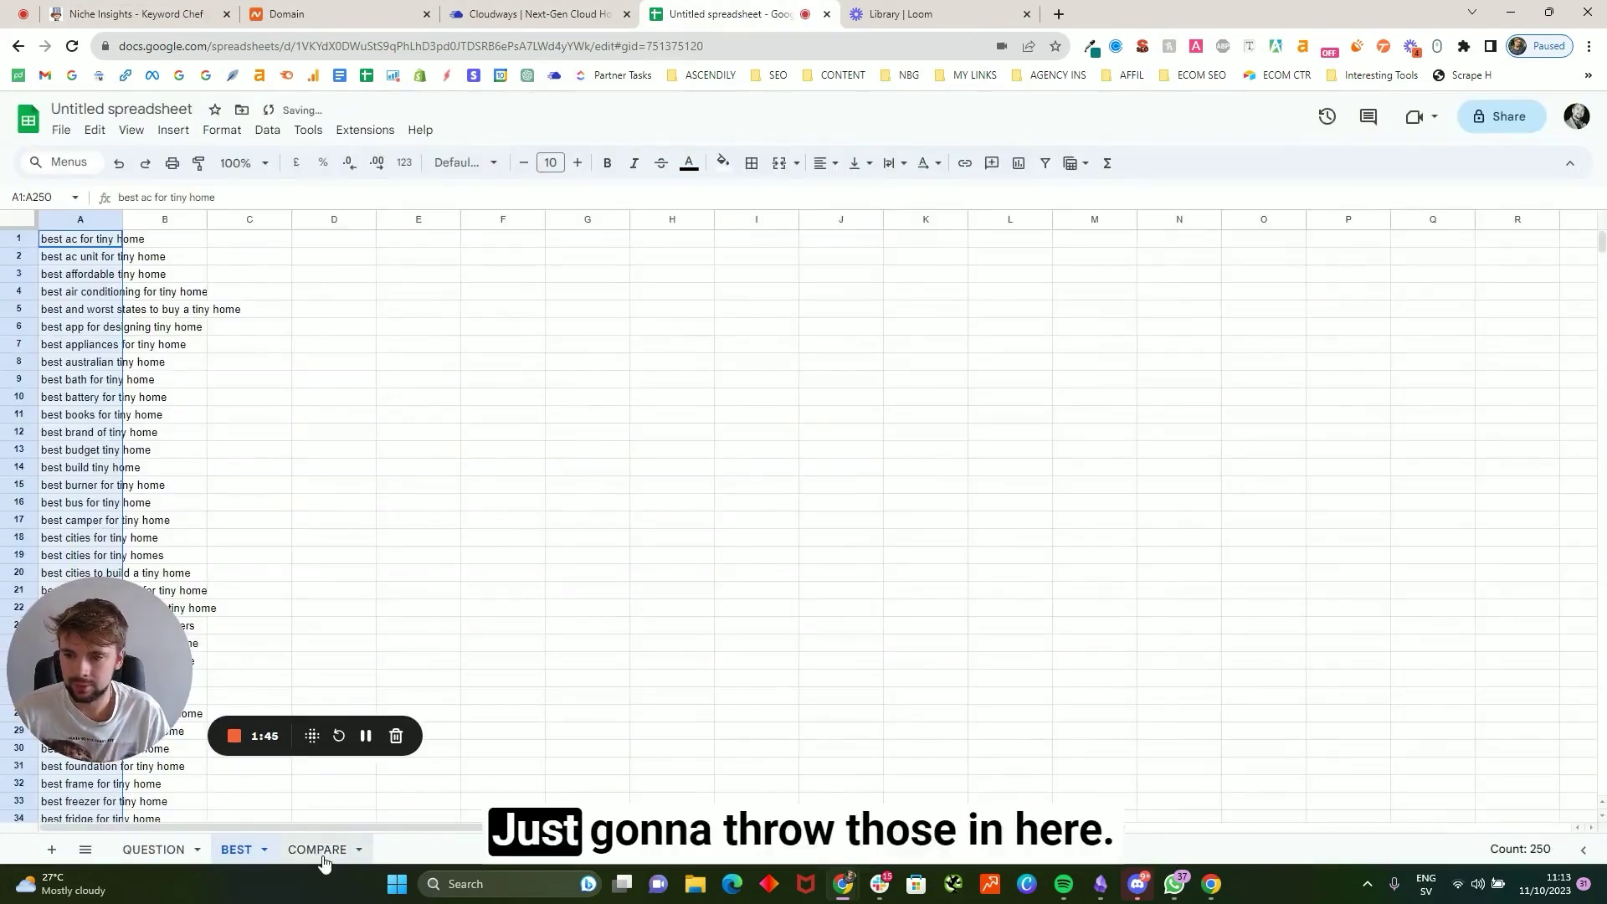
click(317, 849)
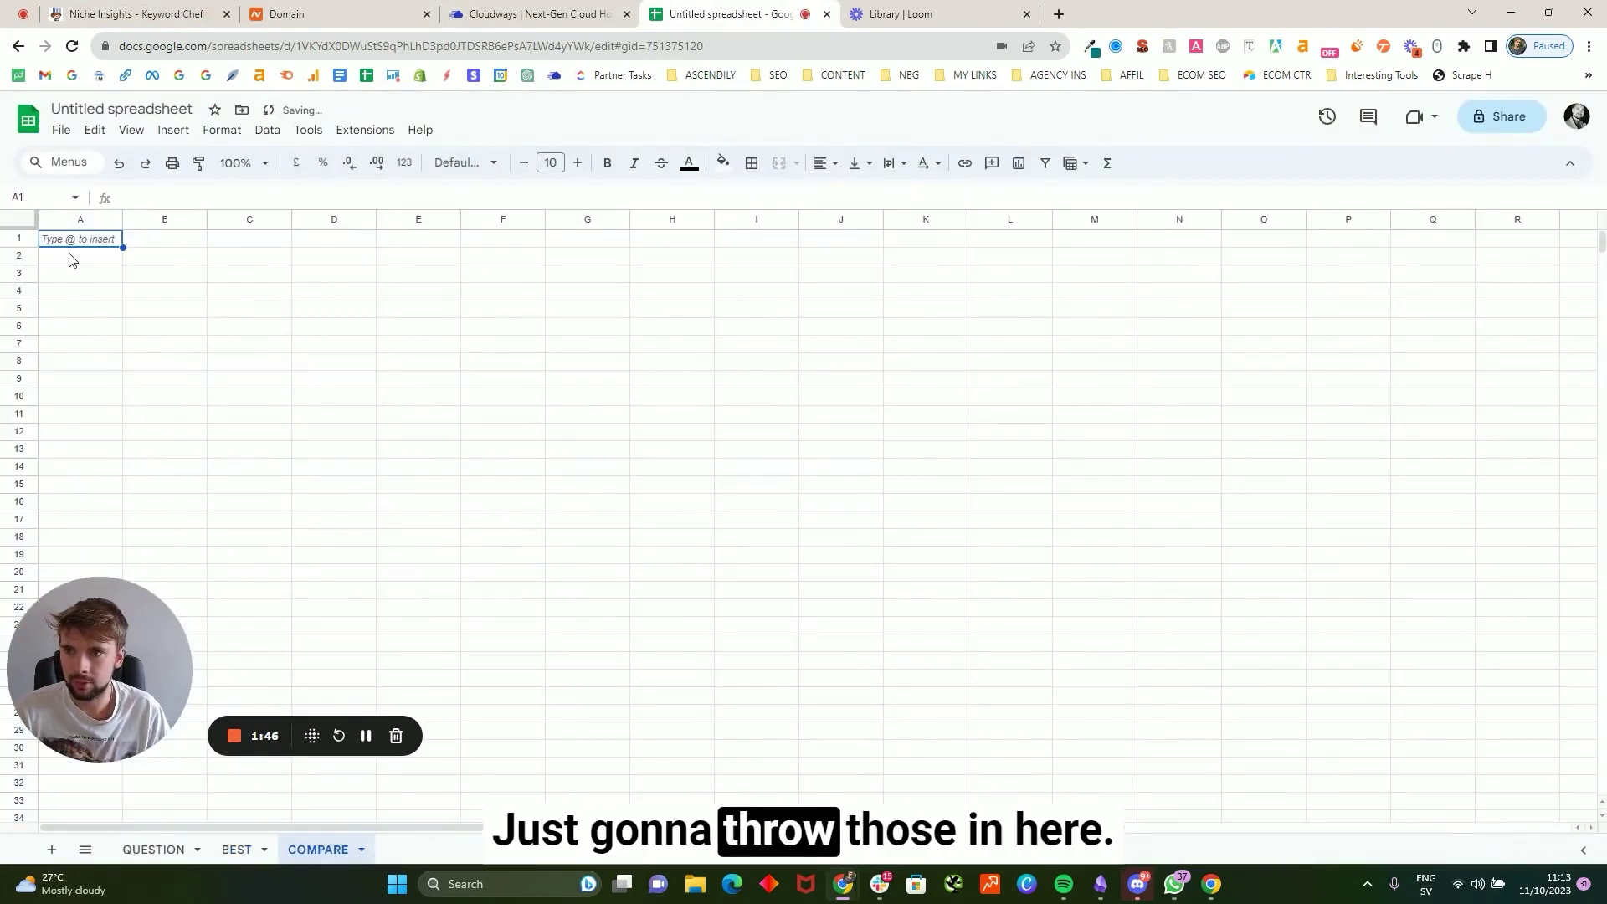
- Switch to Keyword Chef and show the Tiny Home keywords of the How to category
click(134, 13)
click(816, 392)
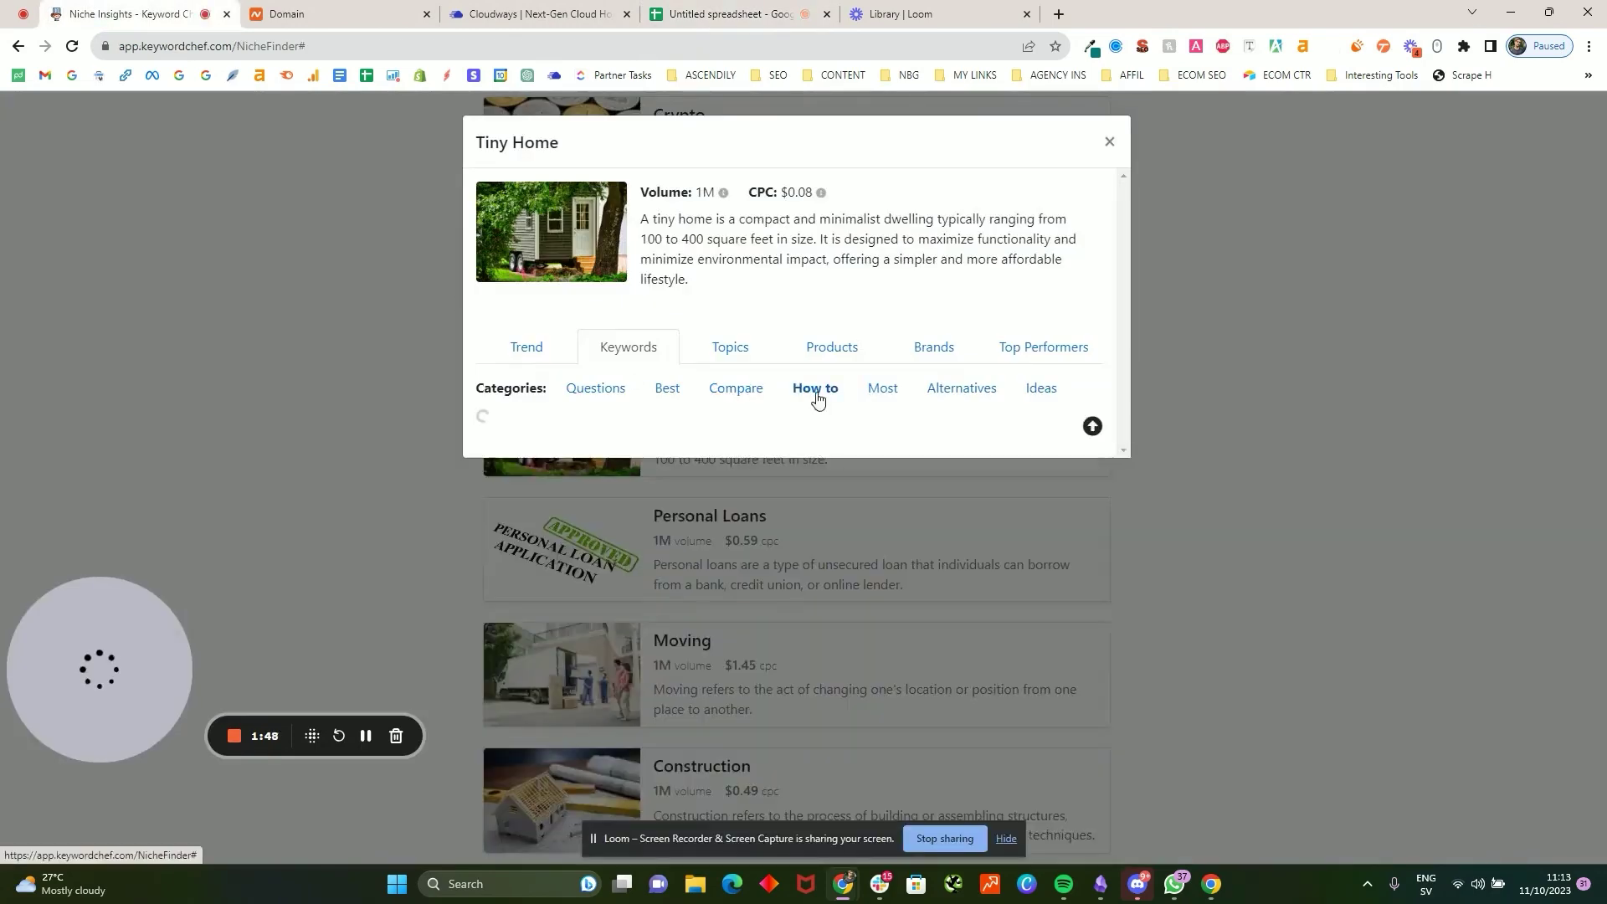
click(365, 736)
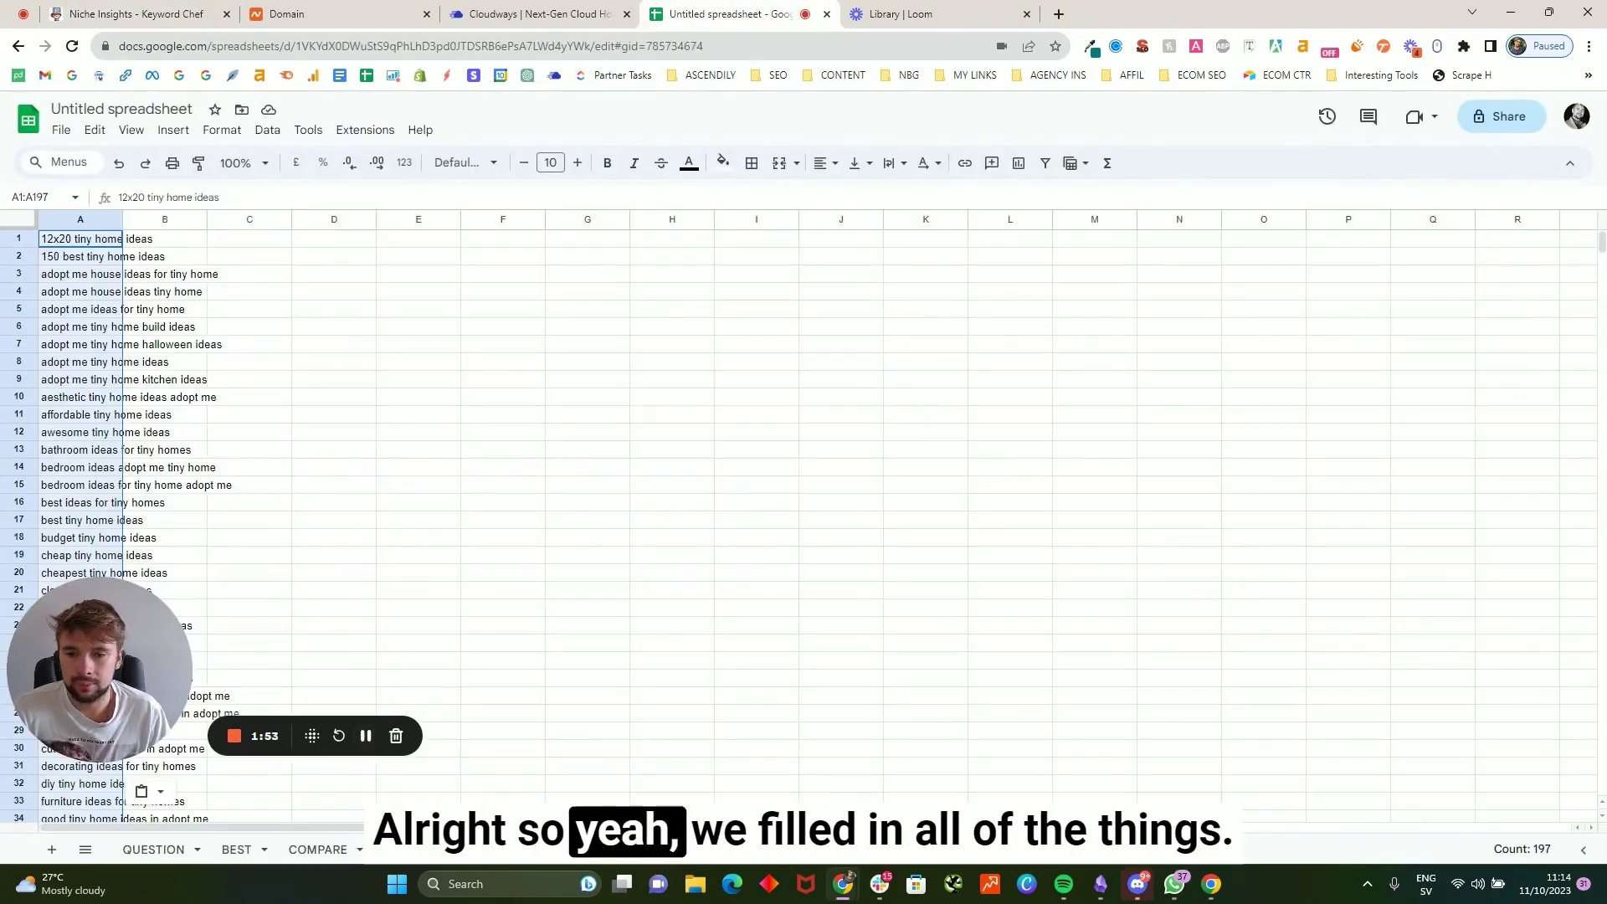
- Look through the keyword lists on the spreadsheet's category sheets, ending with the tiny home ideas list
key(ctrl+shift+Page_Down)
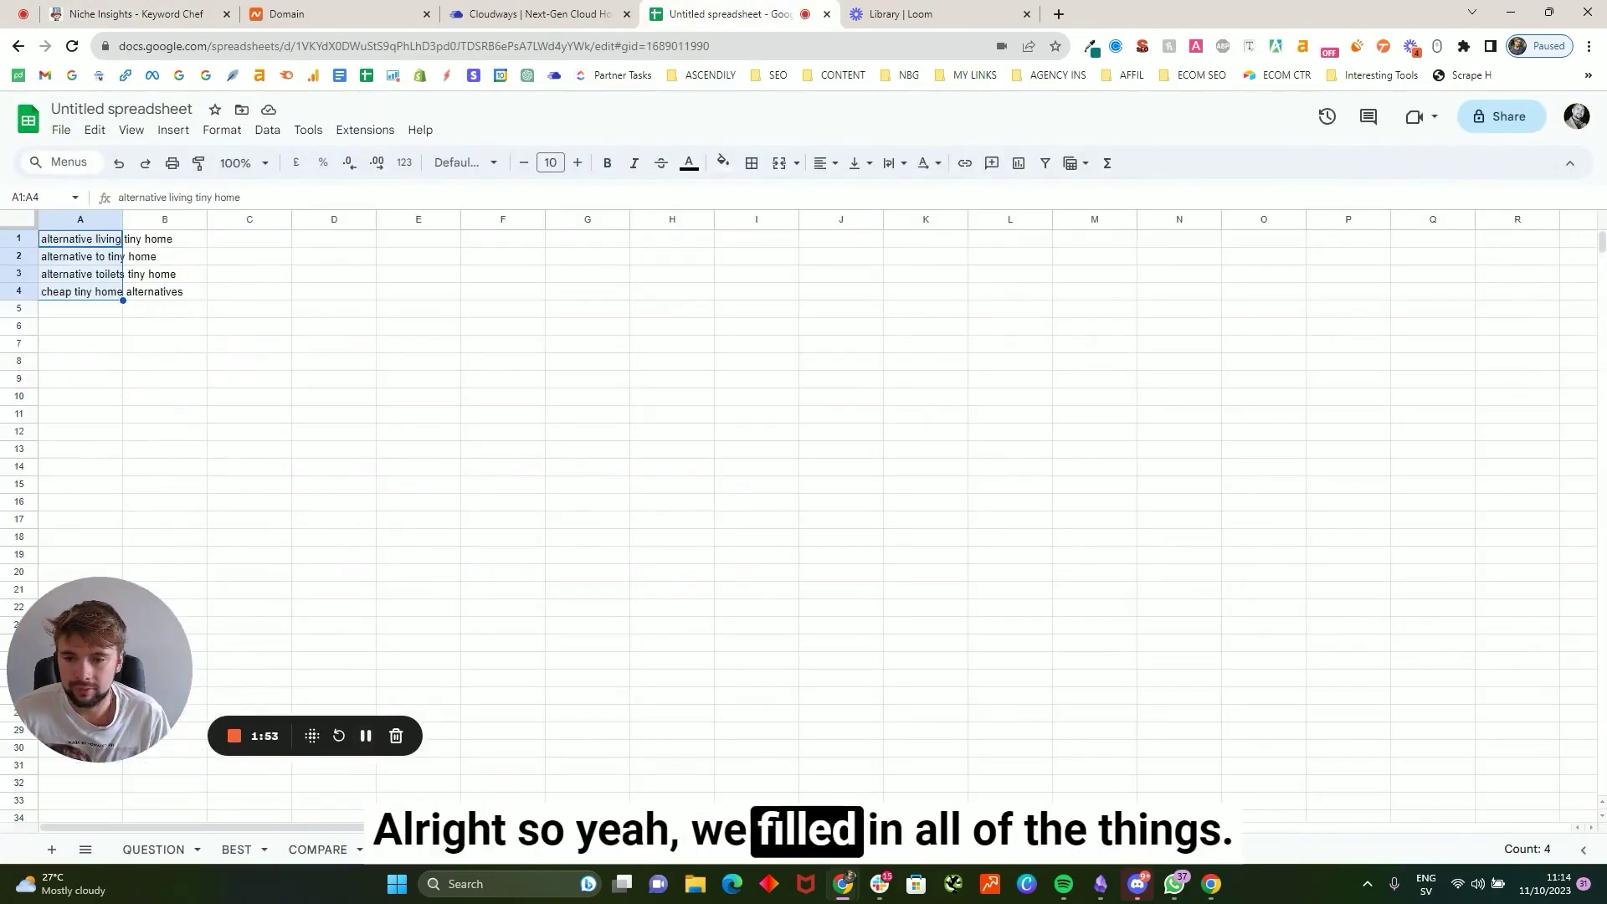
click(309, 849)
click(237, 850)
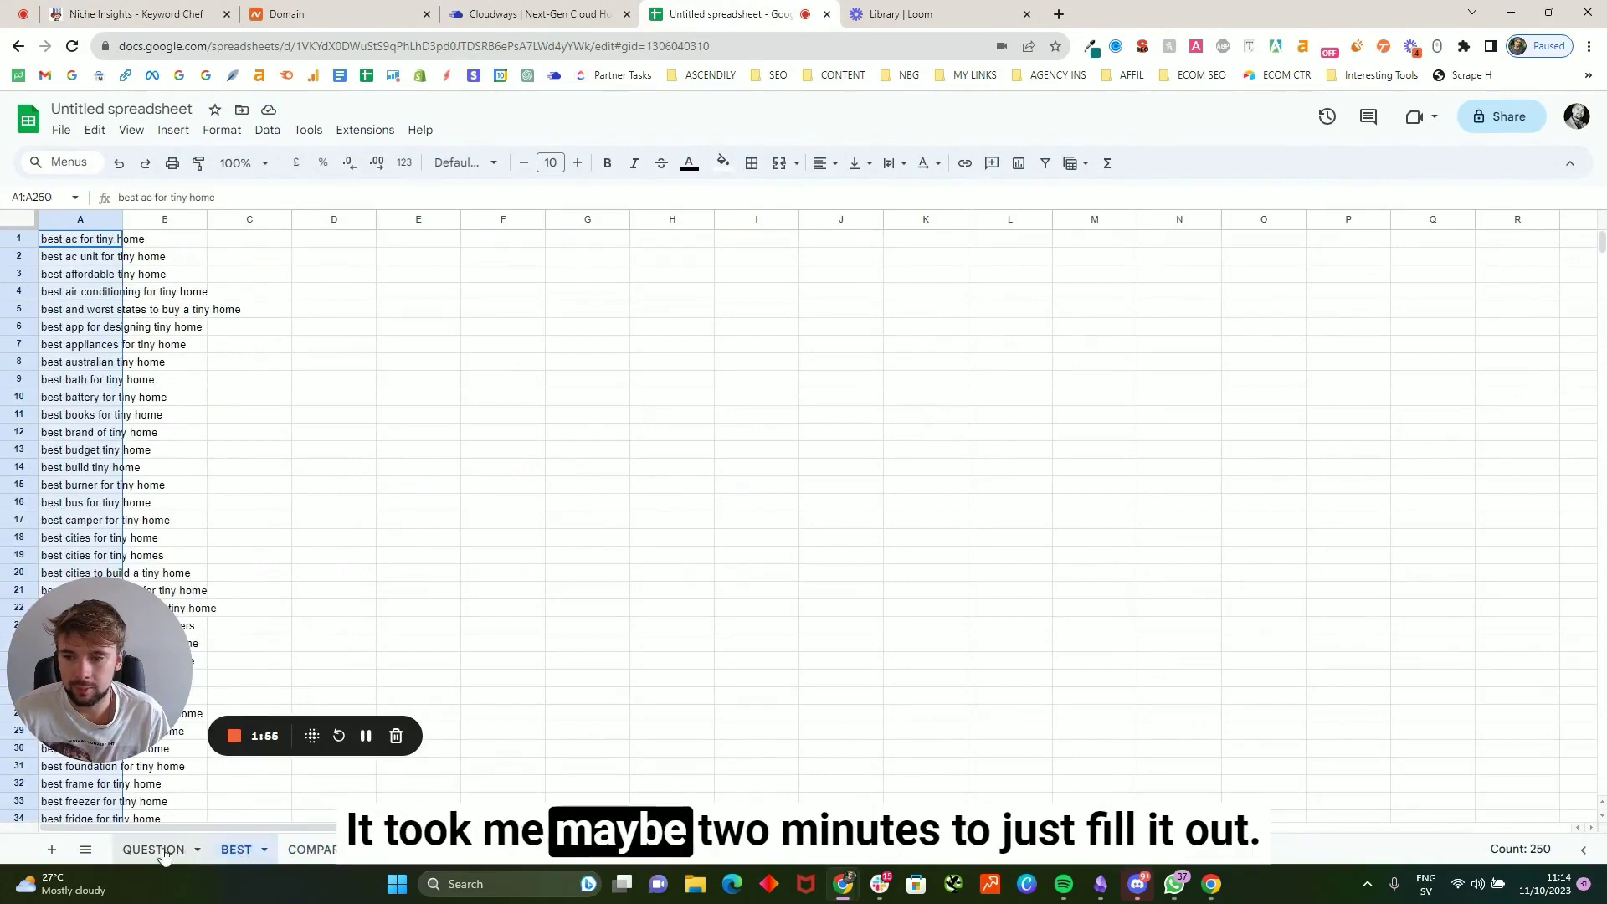
click(339, 850)
click(435, 850)
click(569, 850)
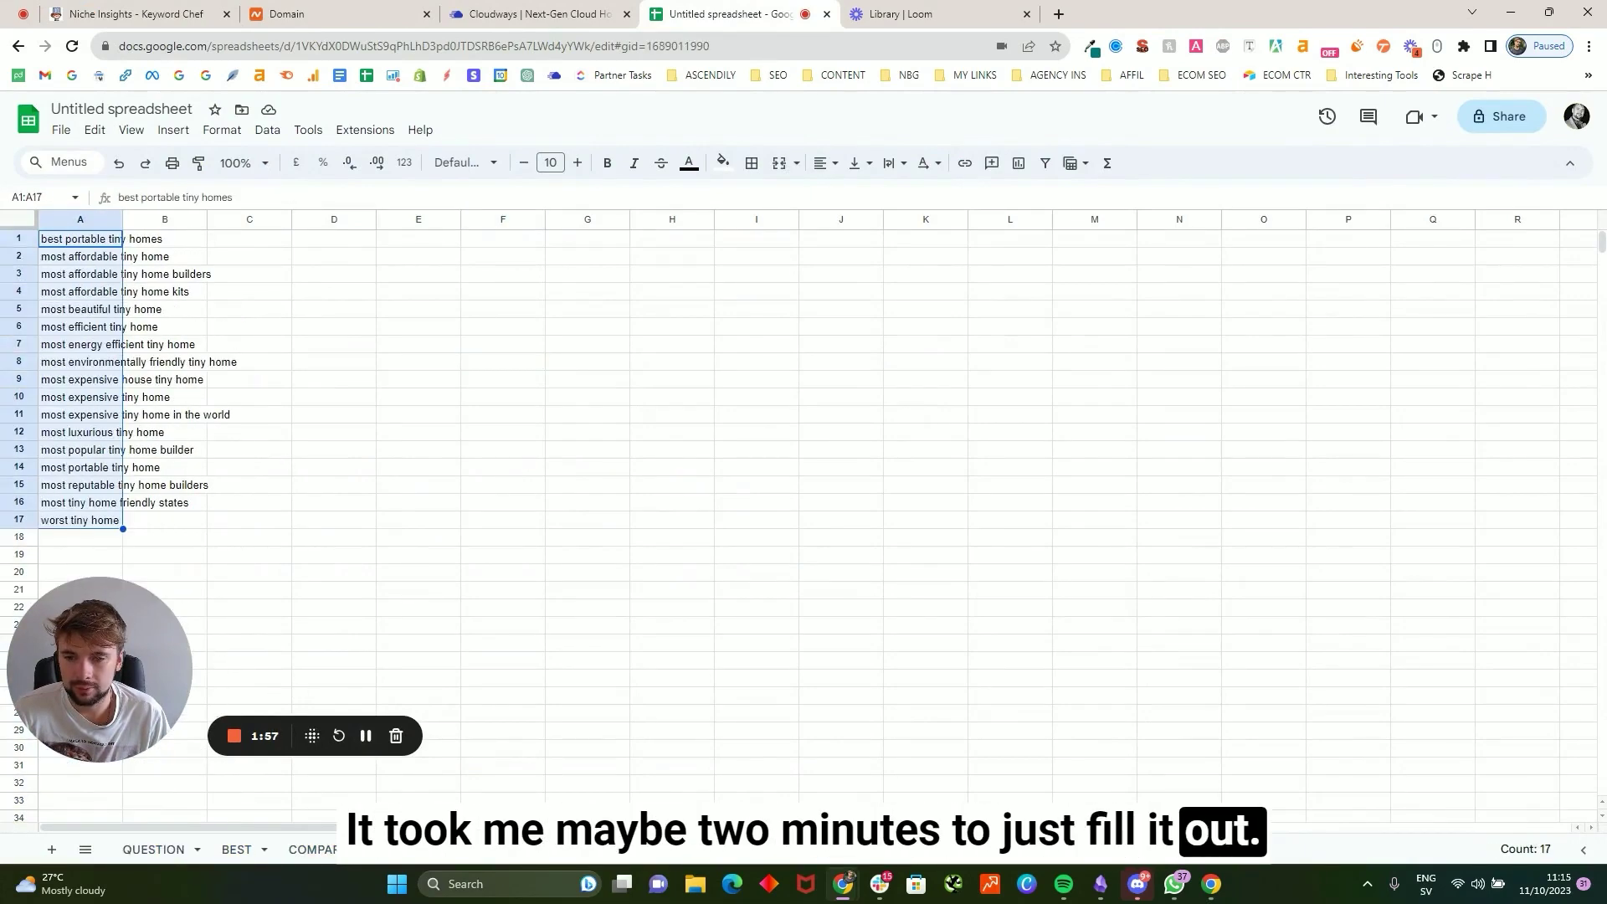
click(698, 860)
click(697, 859)
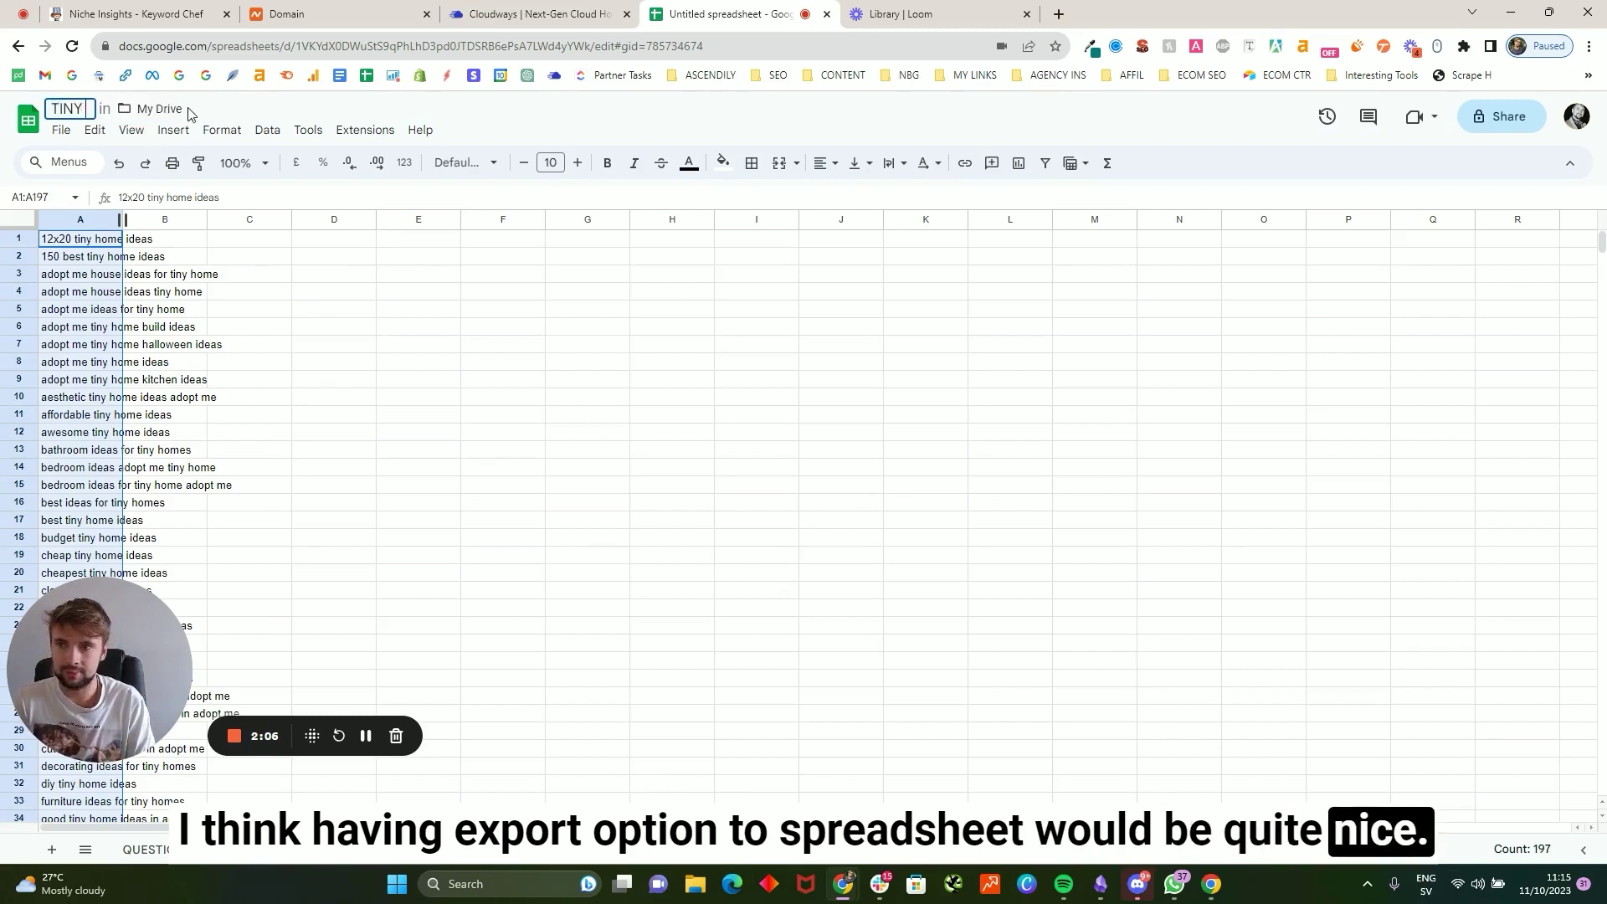
- Name the spreadsheet file THE TINY HOMER
key(BackSpace)
key(BackSpace)
key(BackSpace)
key(BackSpace)
text(THE TINY)
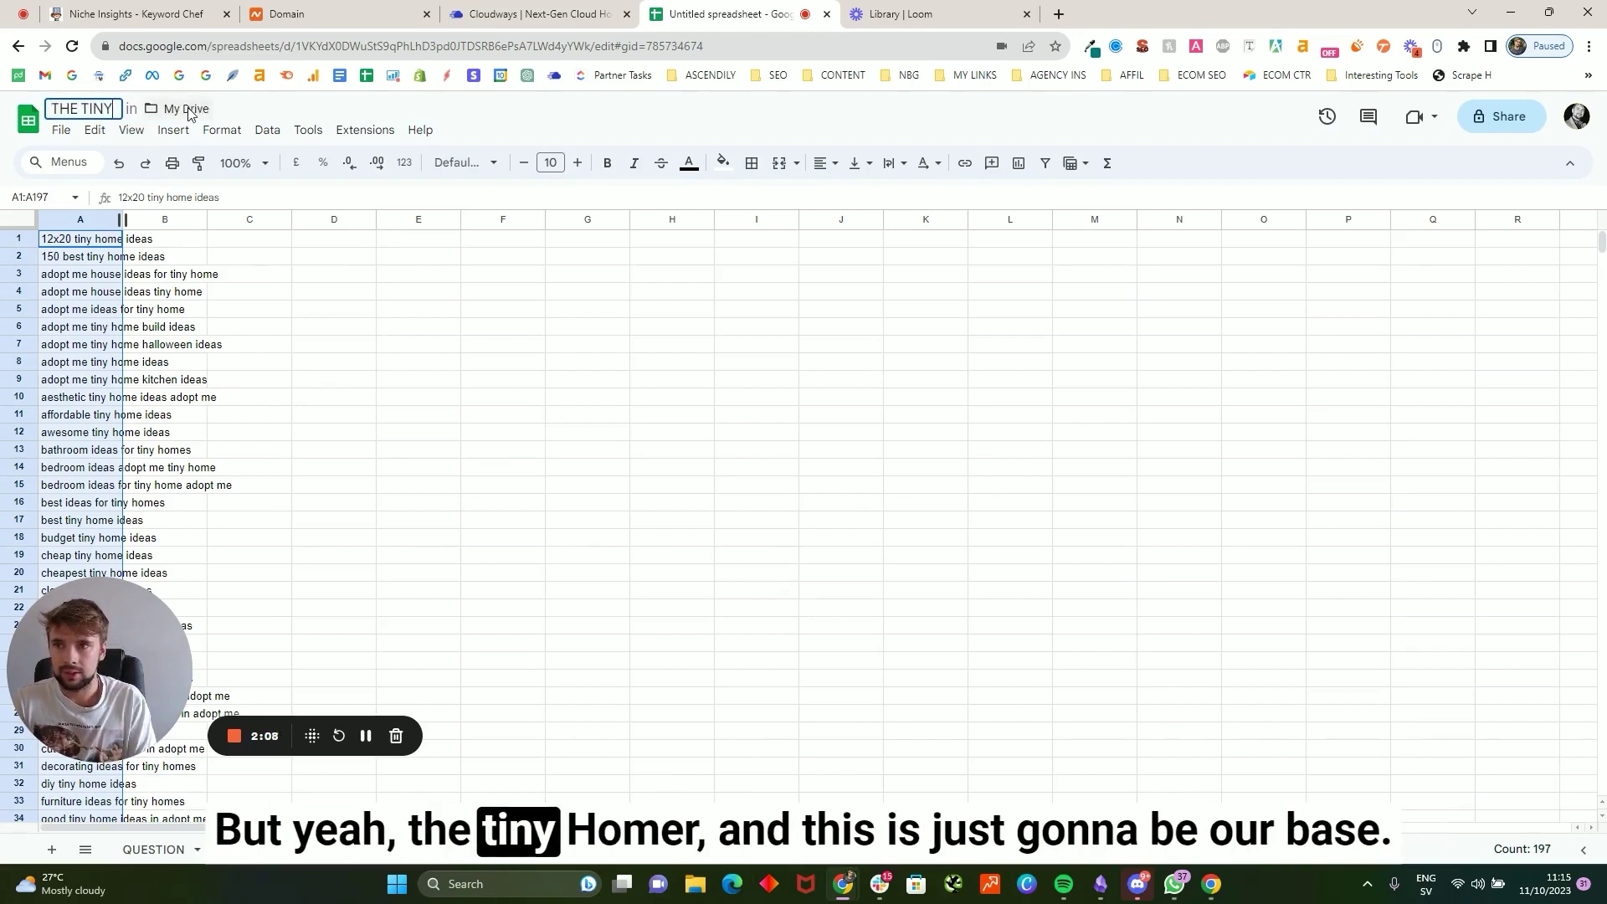
text( HOMER)
key(Return)
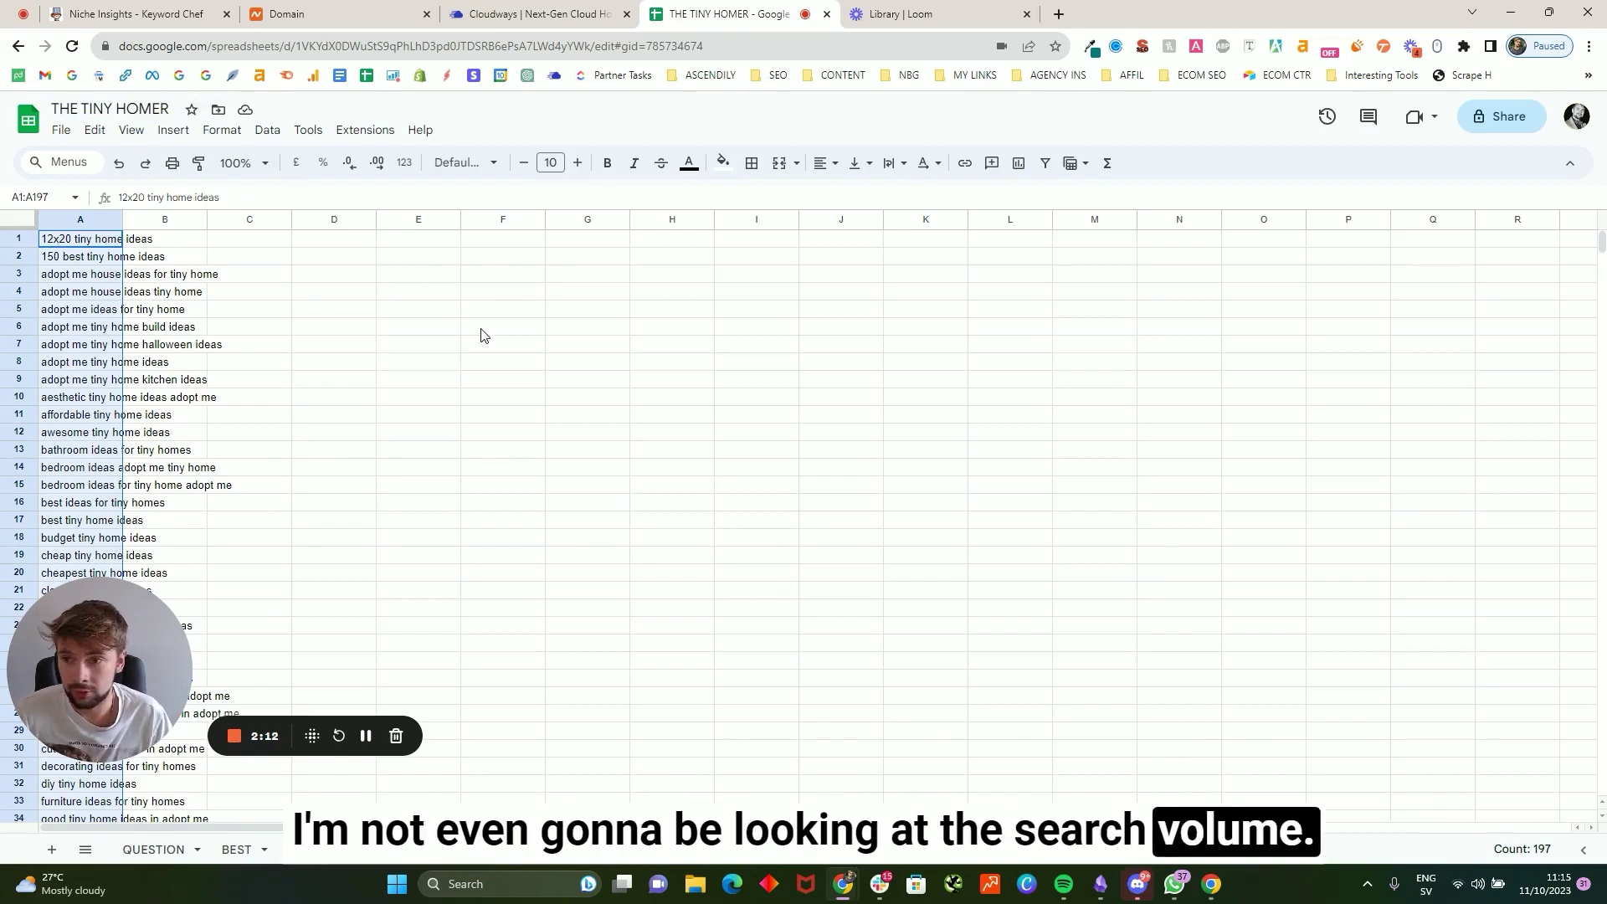
- Open the QUESTION sheet and look through its list of tiny home question keywords
click(421, 240)
click(159, 851)
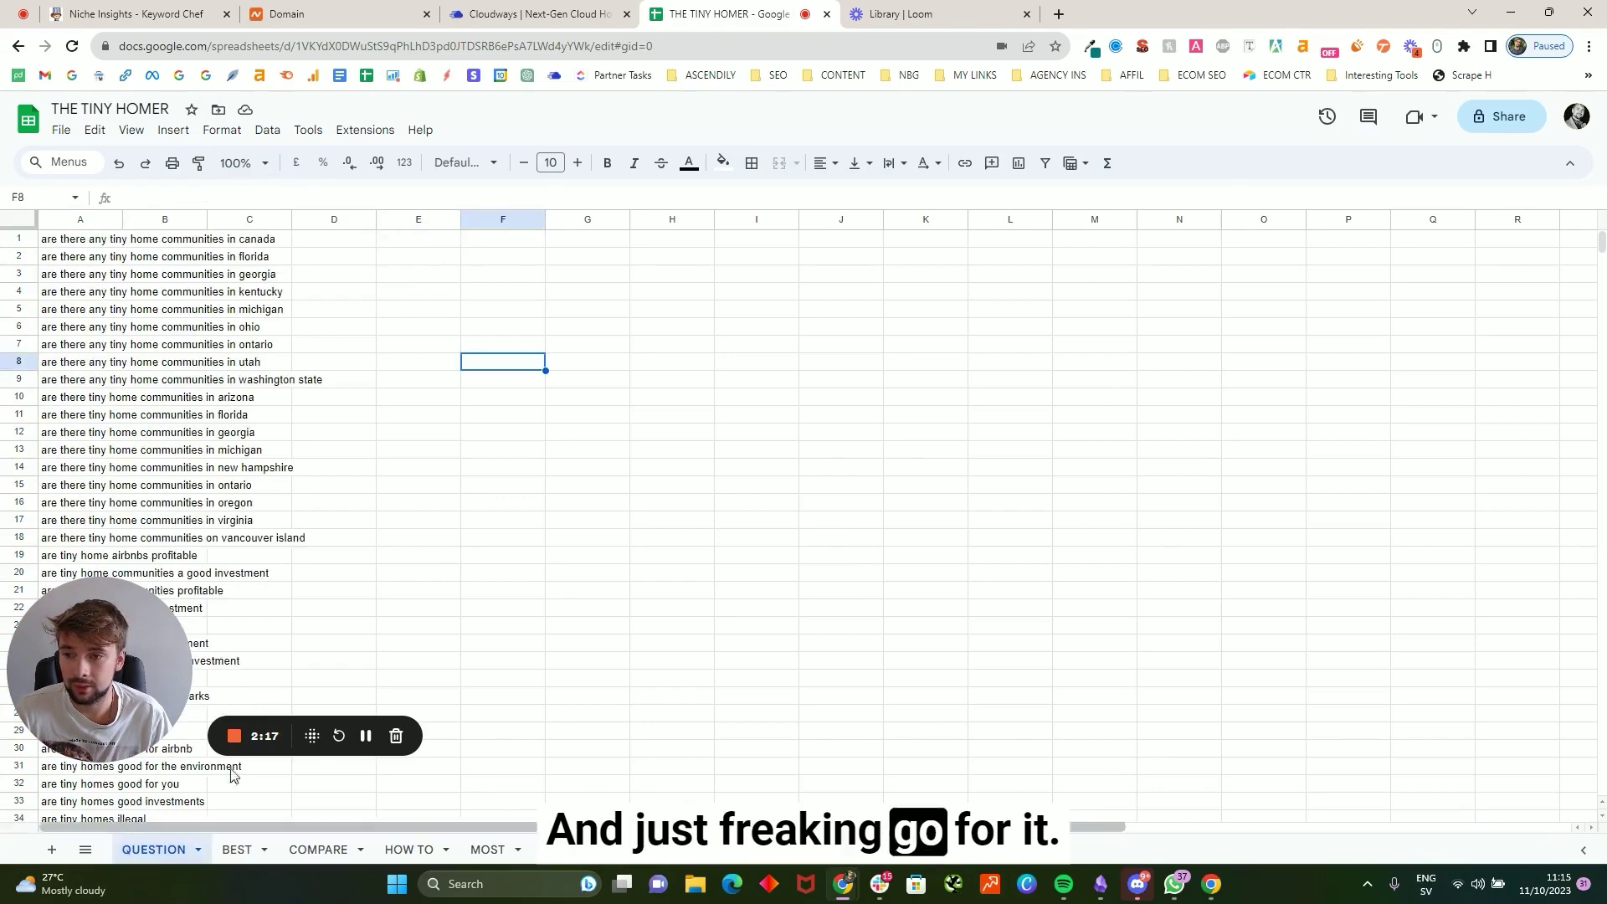
scroll(485, 544, down, 15)
scroll(487, 535, up, 20)
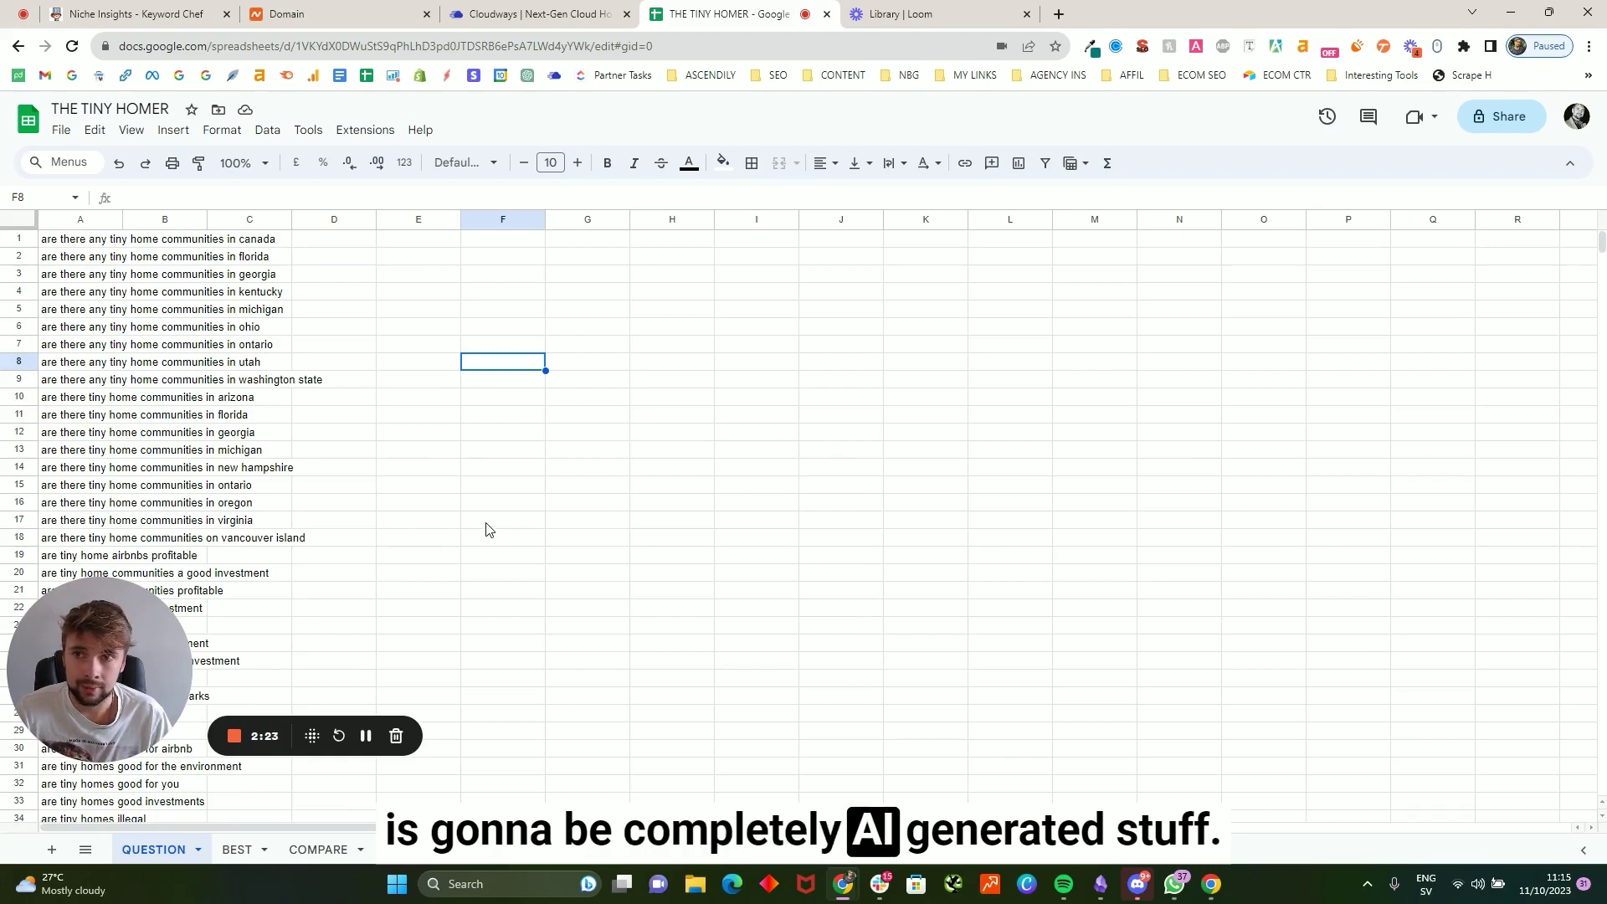
click(368, 243)
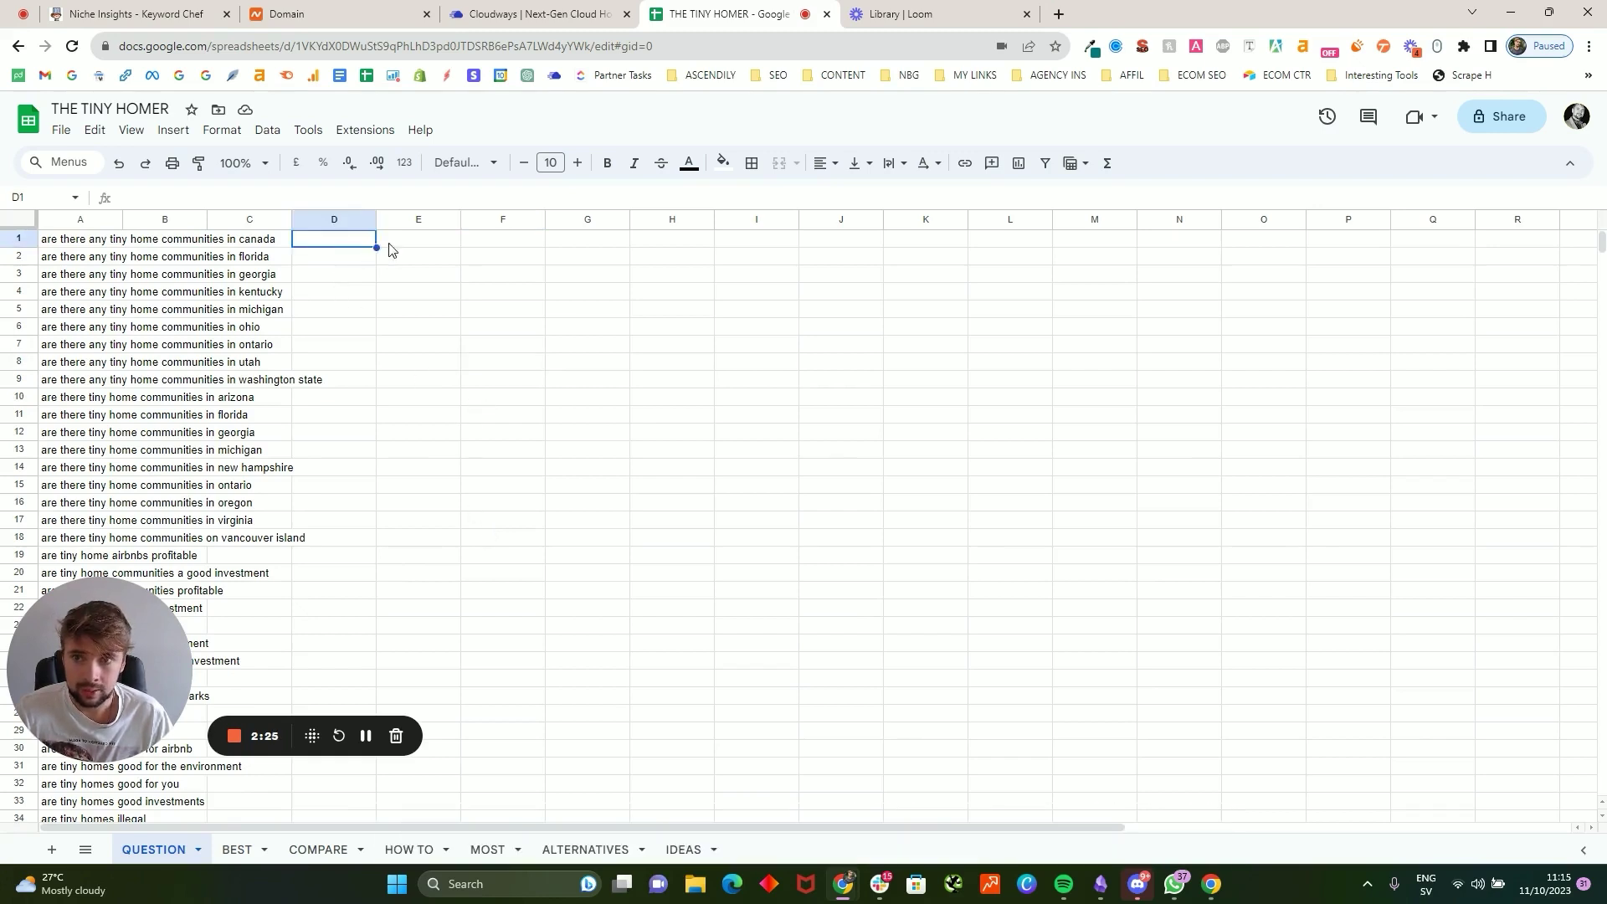
click(392, 241)
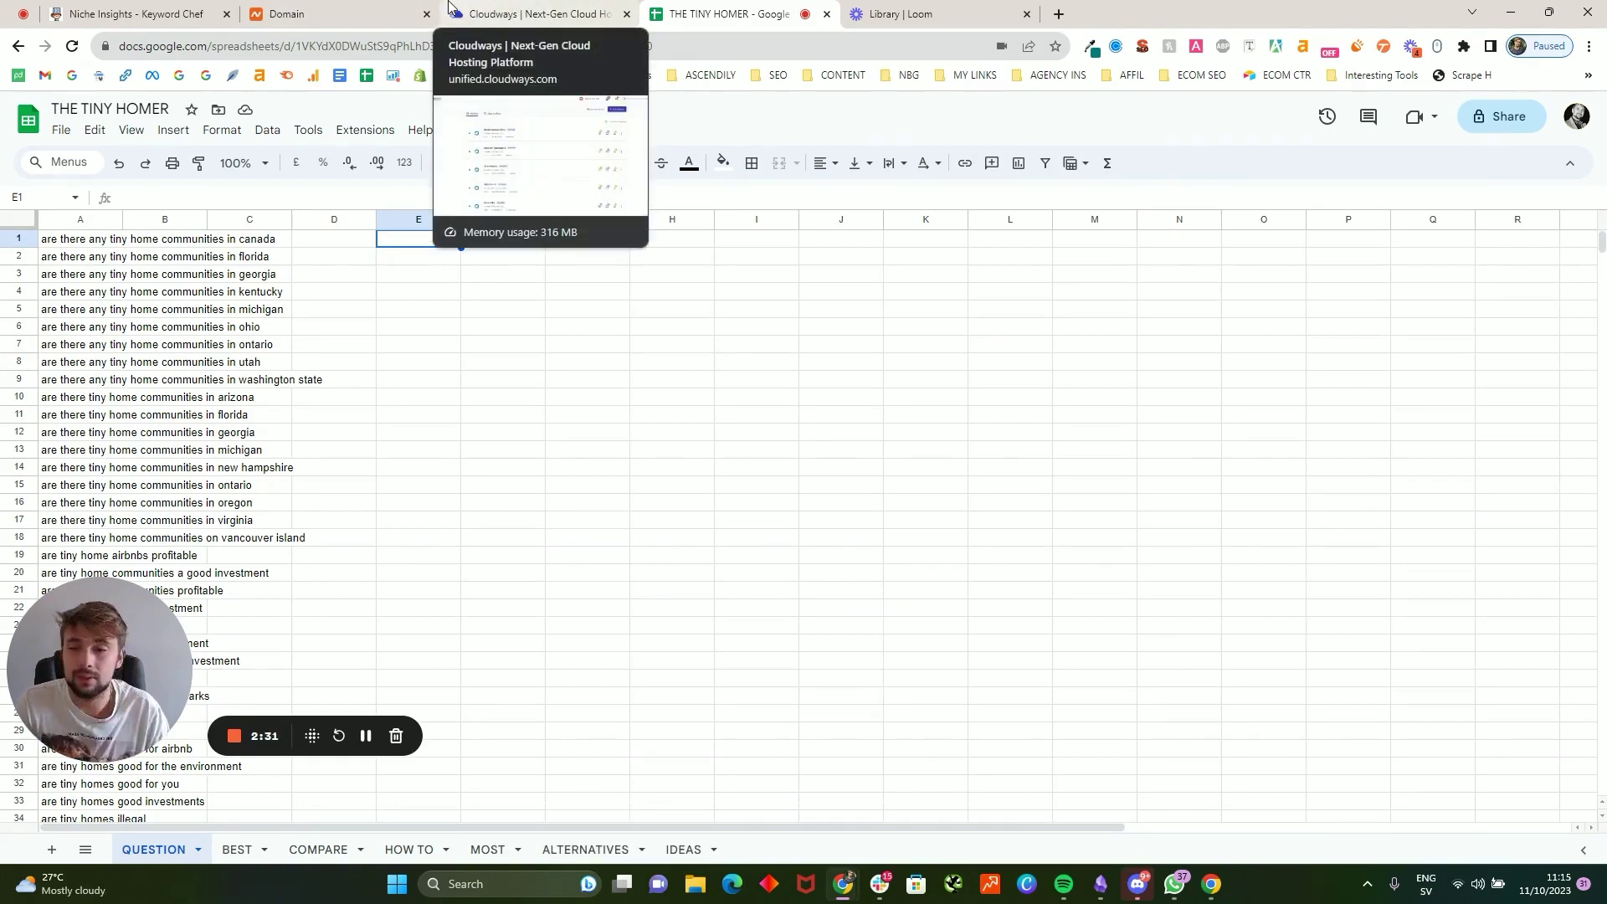
- Switch to Namecheap and review the domain settings of thetinyhomer.com, including nameservers and redirects
click(318, 13)
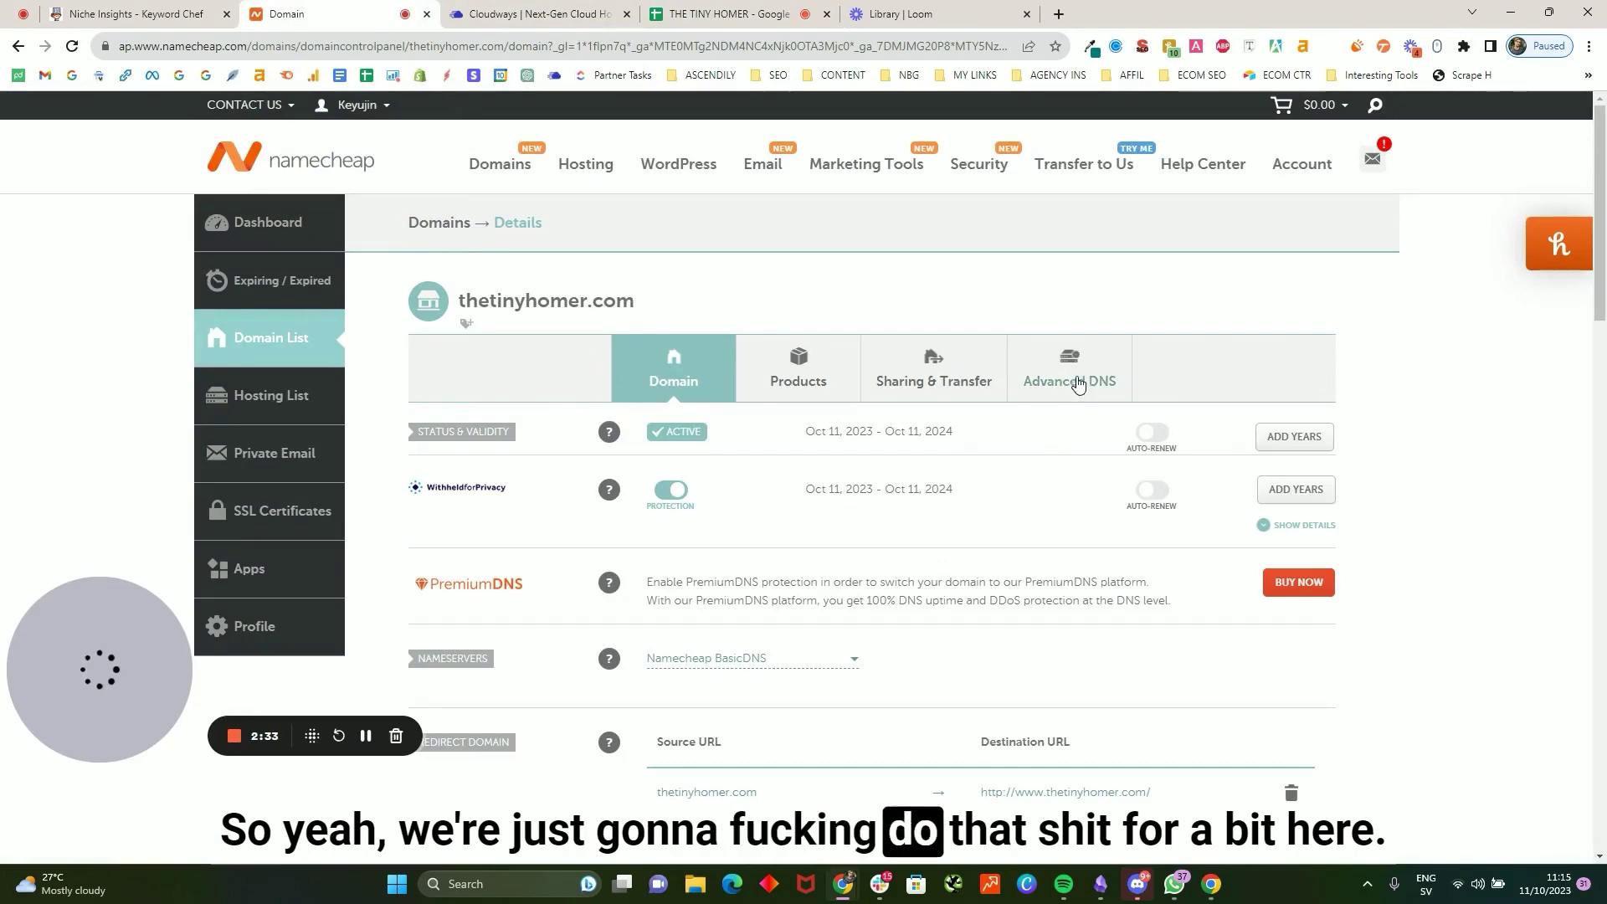
scroll(987, 495, down, 5)
scroll(925, 443, up, 2)
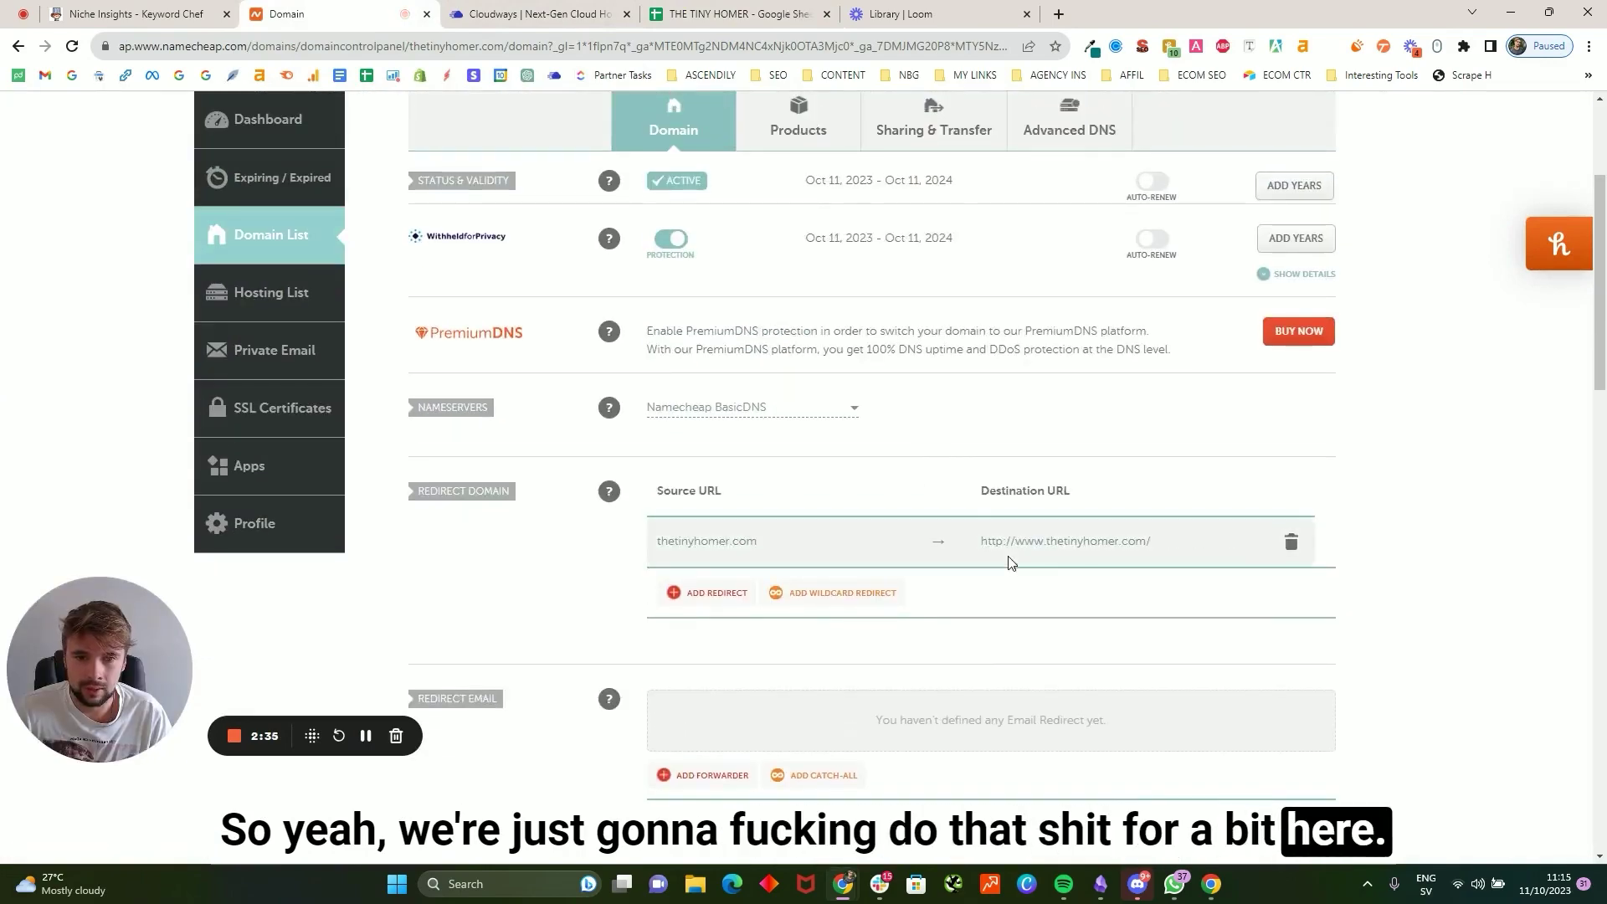
scroll(951, 513, up, 3)
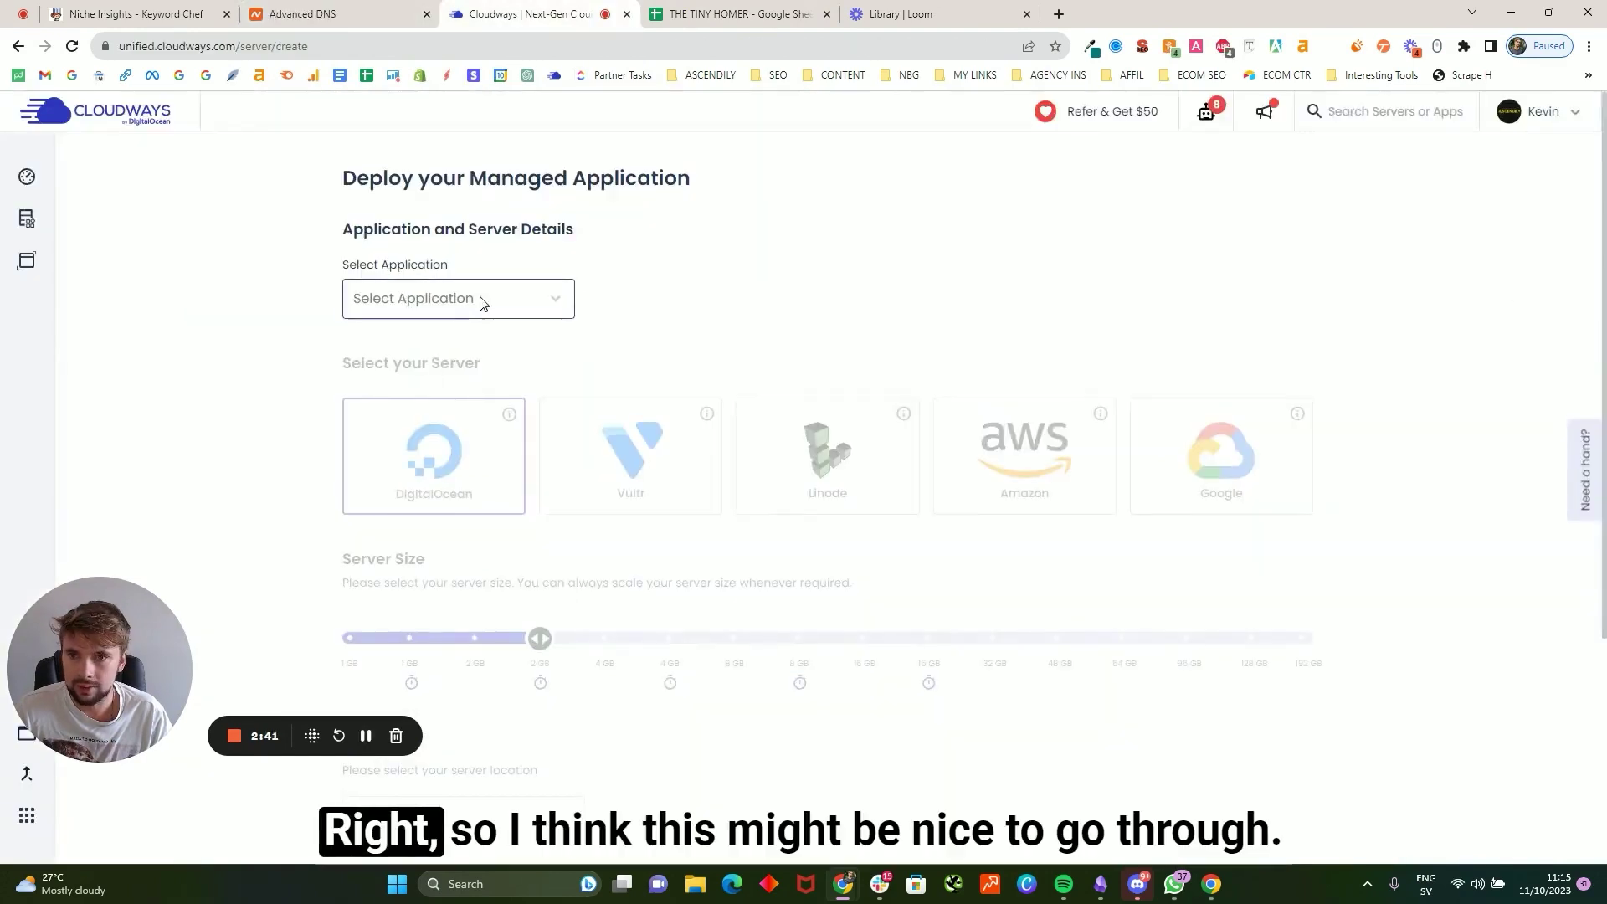
- Fill in the application details with WordPress version 6.2.2, TINYHOMER as both application and server name, and the Ascendily project
click(475, 300)
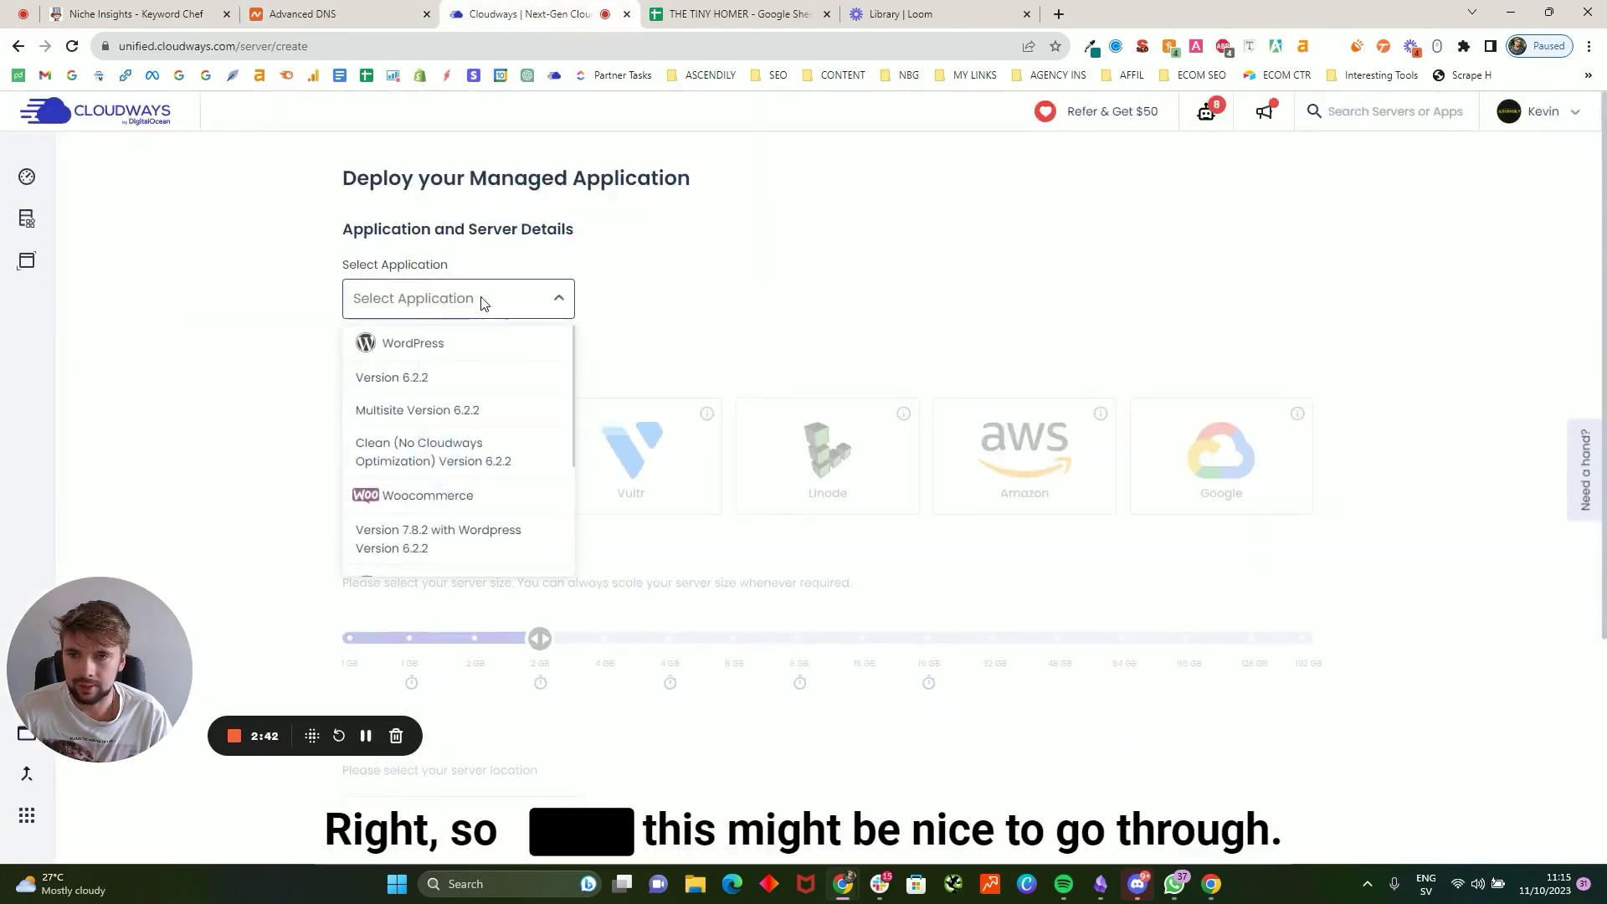
click(450, 350)
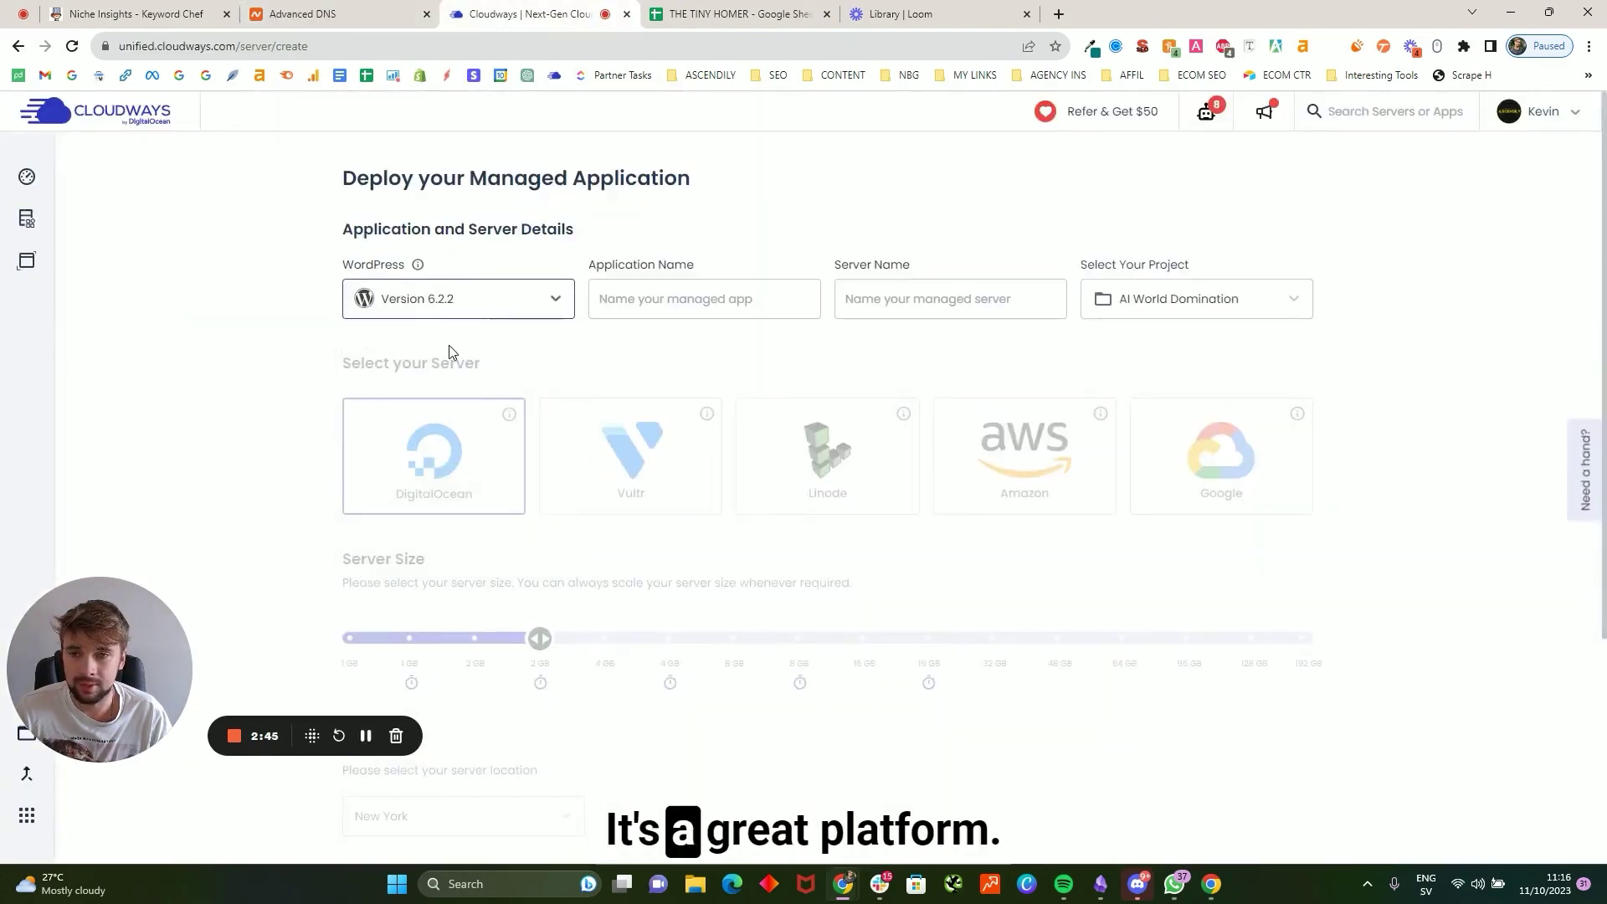
click(661, 300)
text(T)
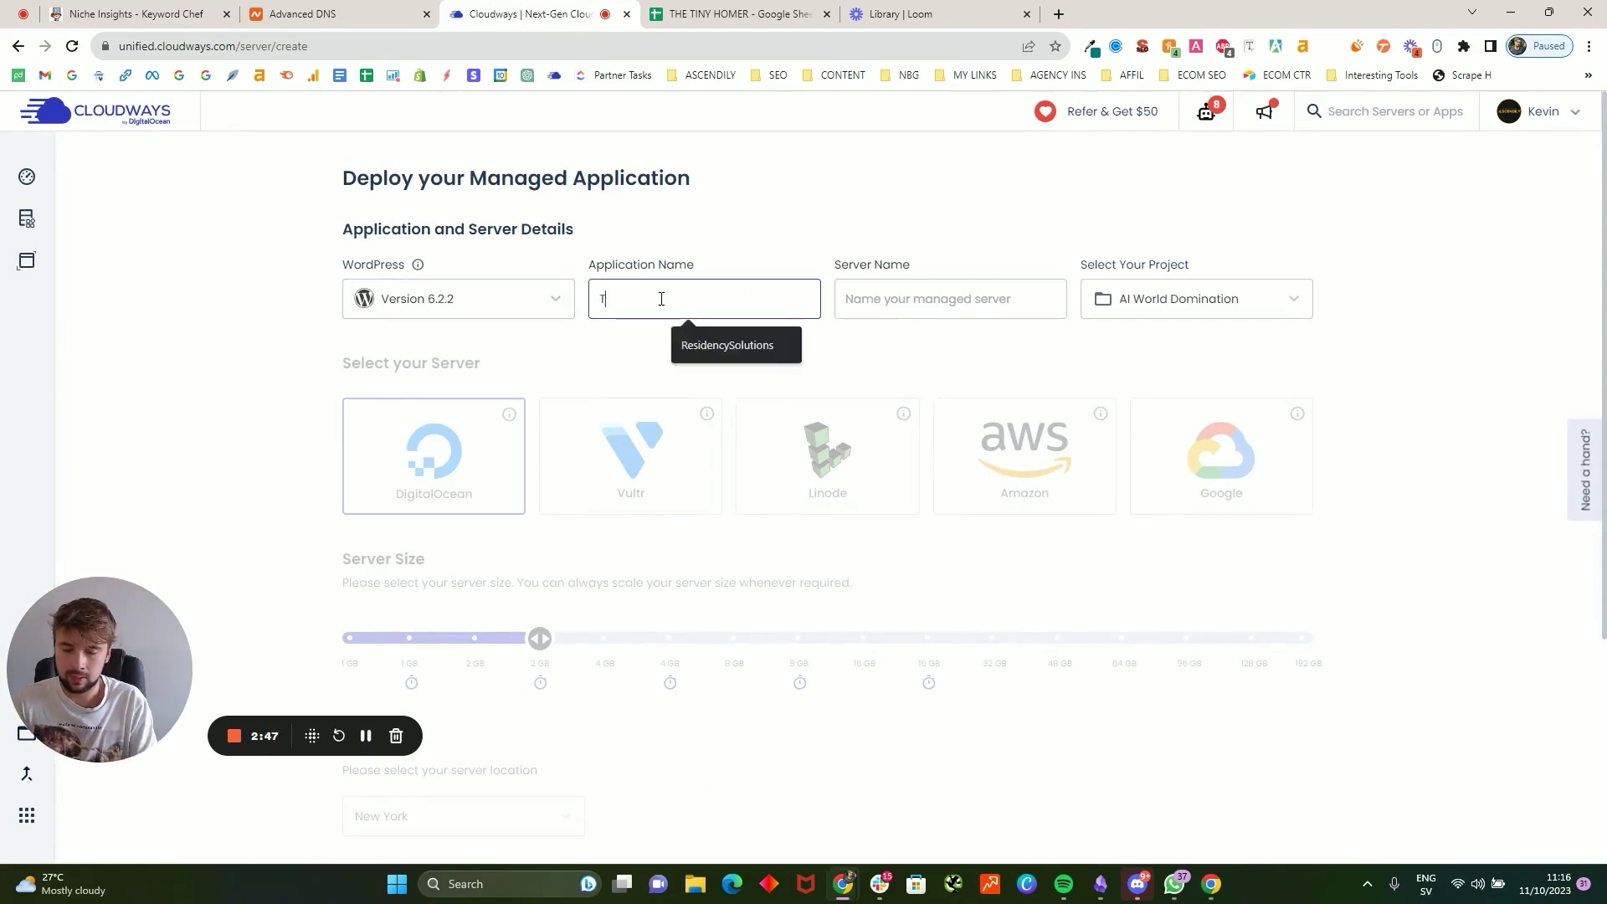
text(INYHOMER)
click(923, 289)
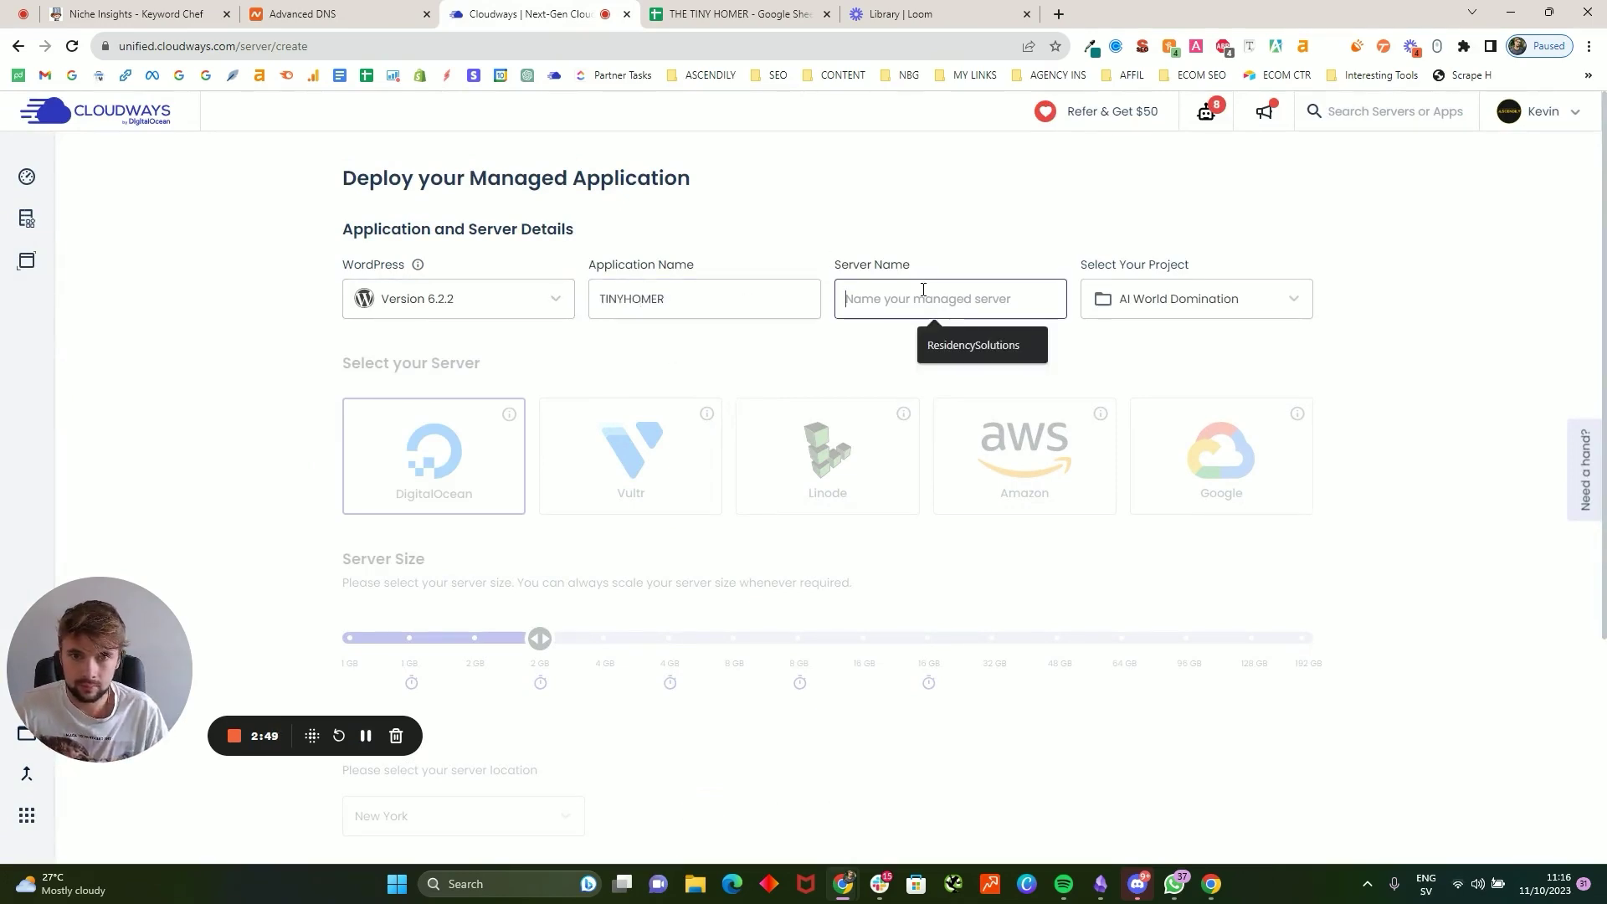
text(TINYHOMER)
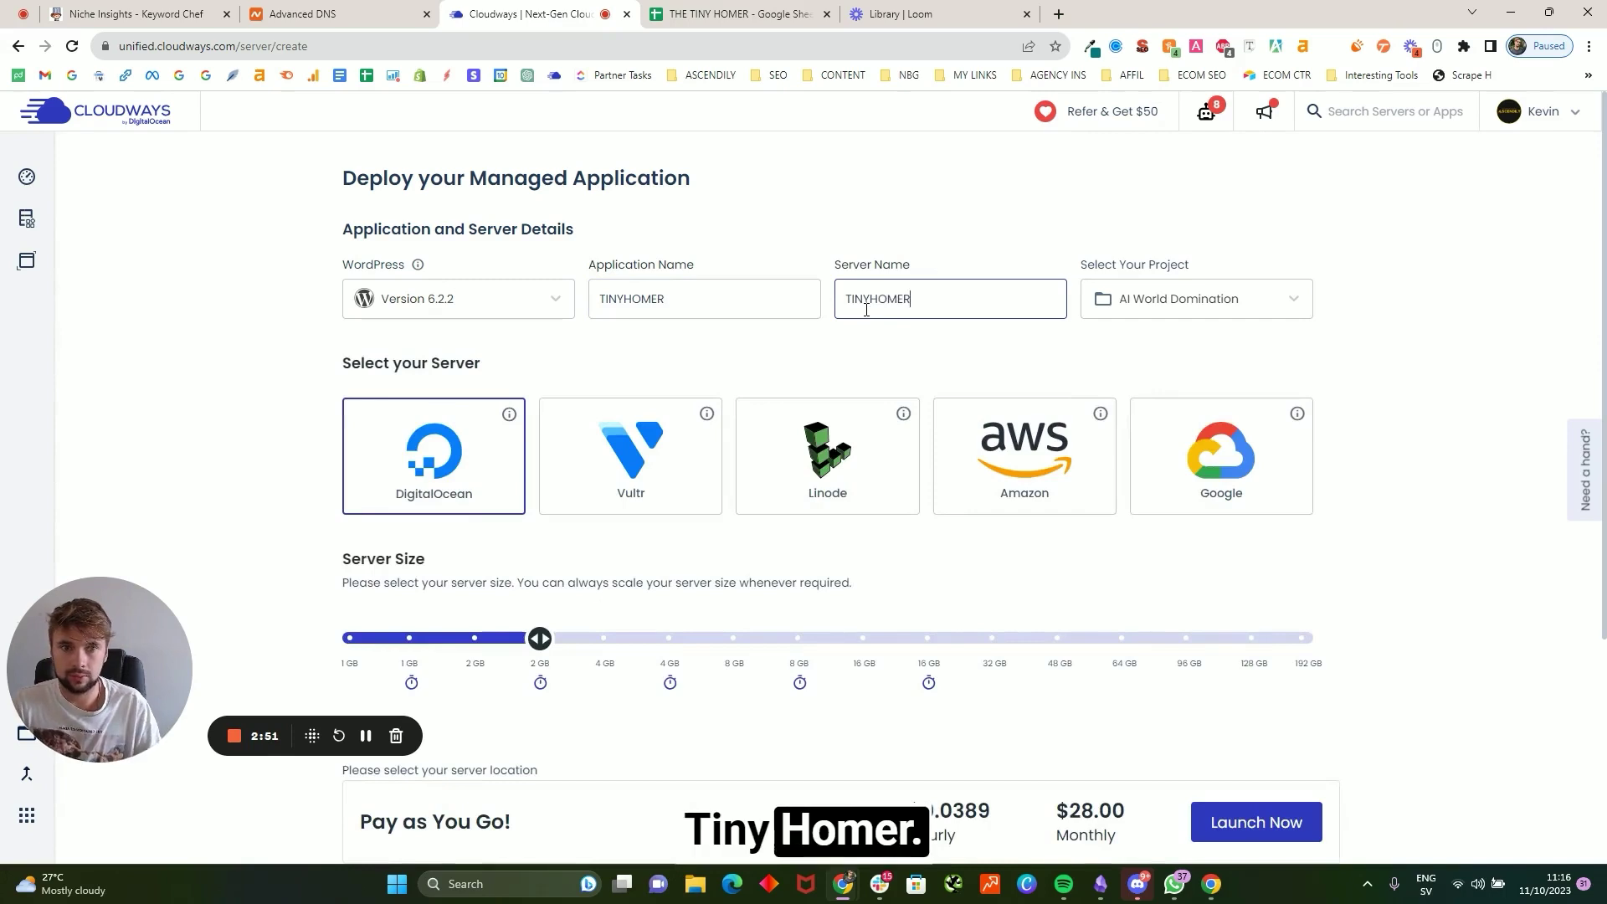
click(1134, 308)
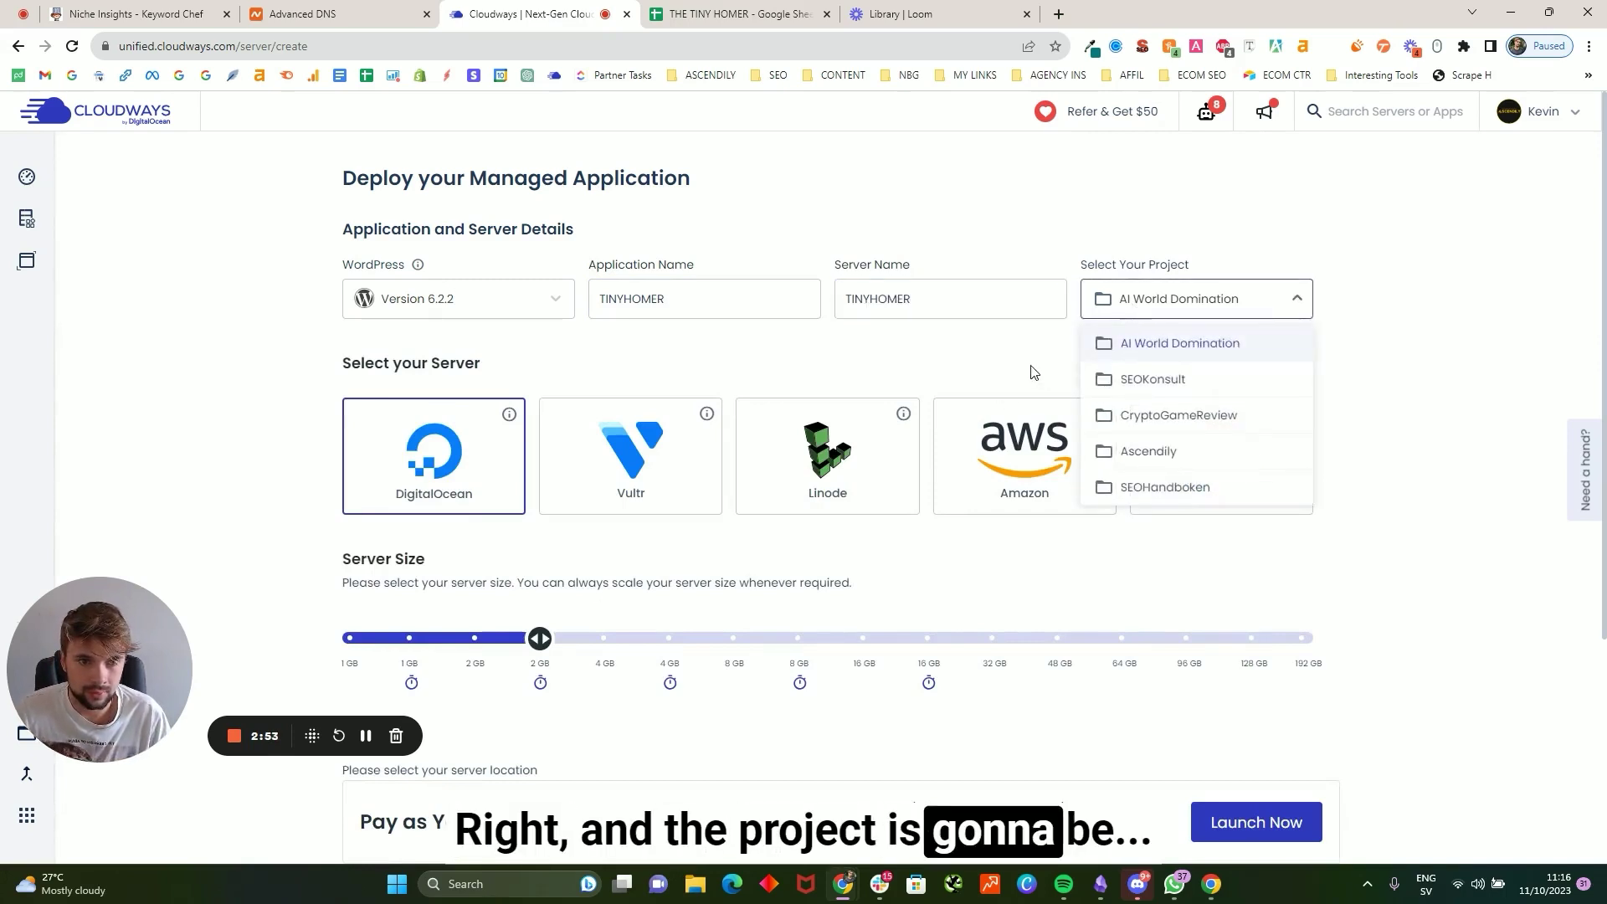
click(1103, 459)
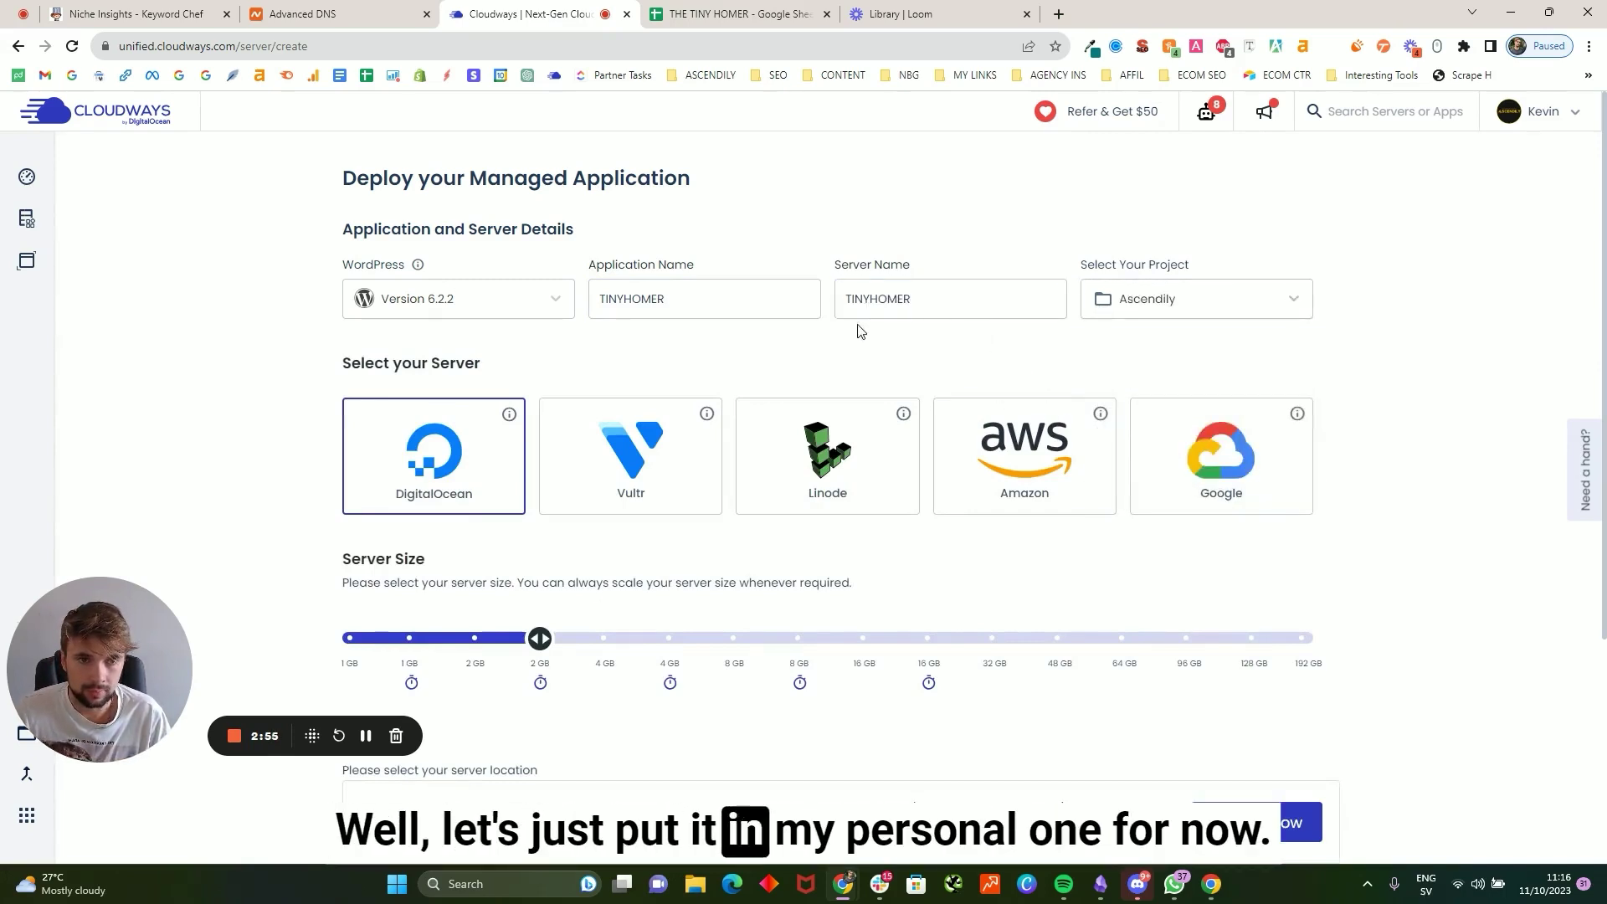
- Set the DigitalOcean server size to 1 GB, keep New York as its location, and launch the server
scroll(349, 490, down, 2)
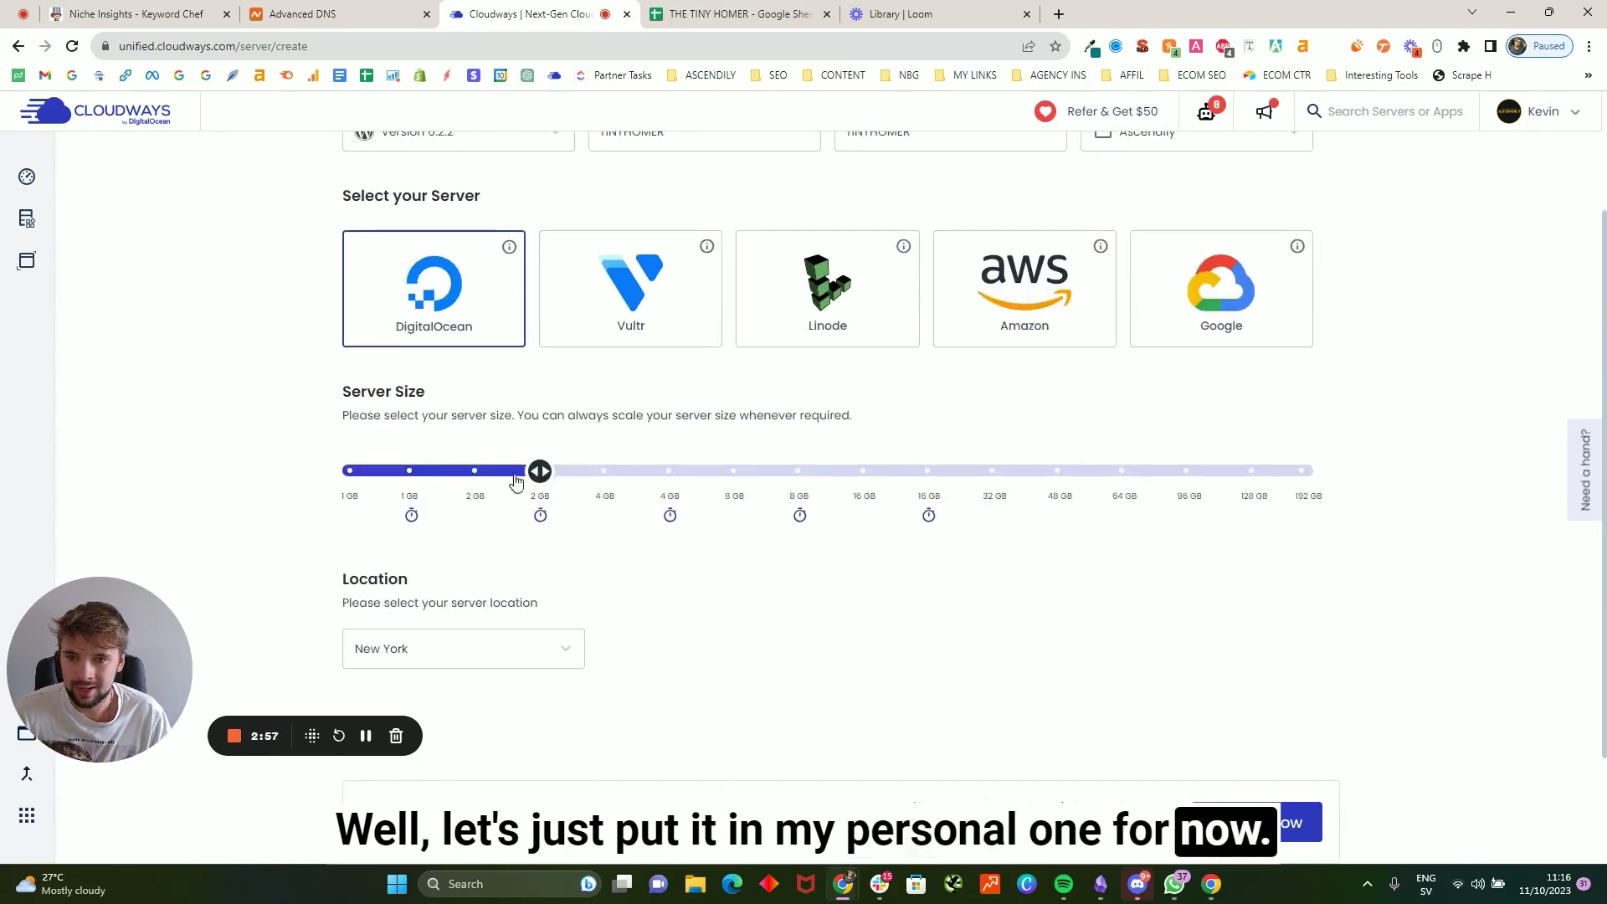
click(410, 473)
scroll(624, 567, down, 2)
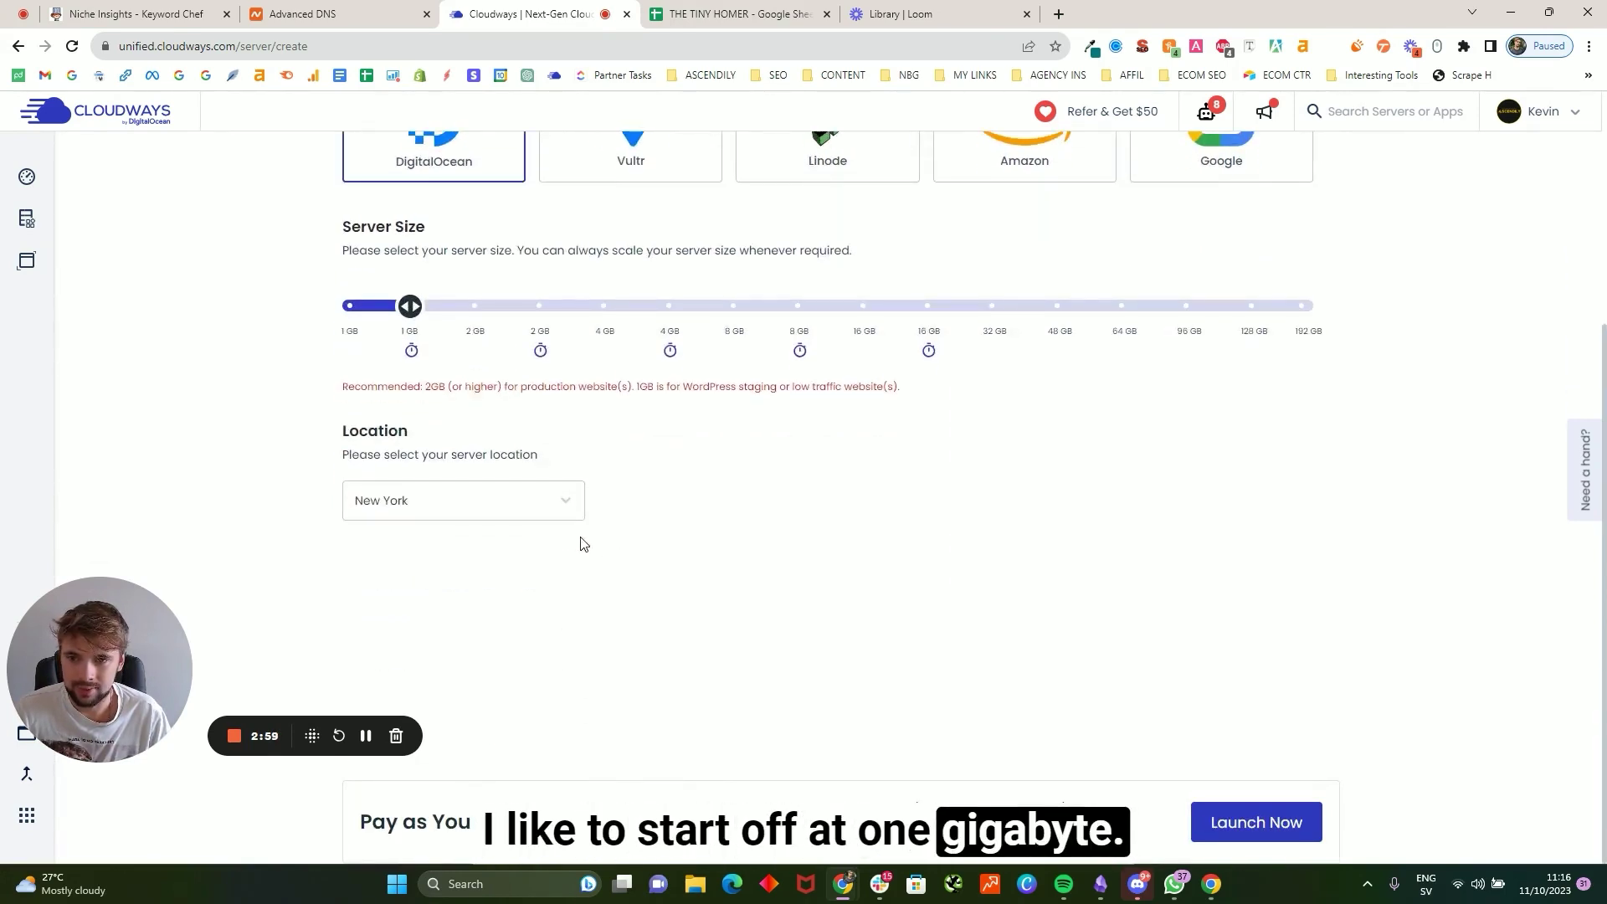
click(531, 509)
click(476, 515)
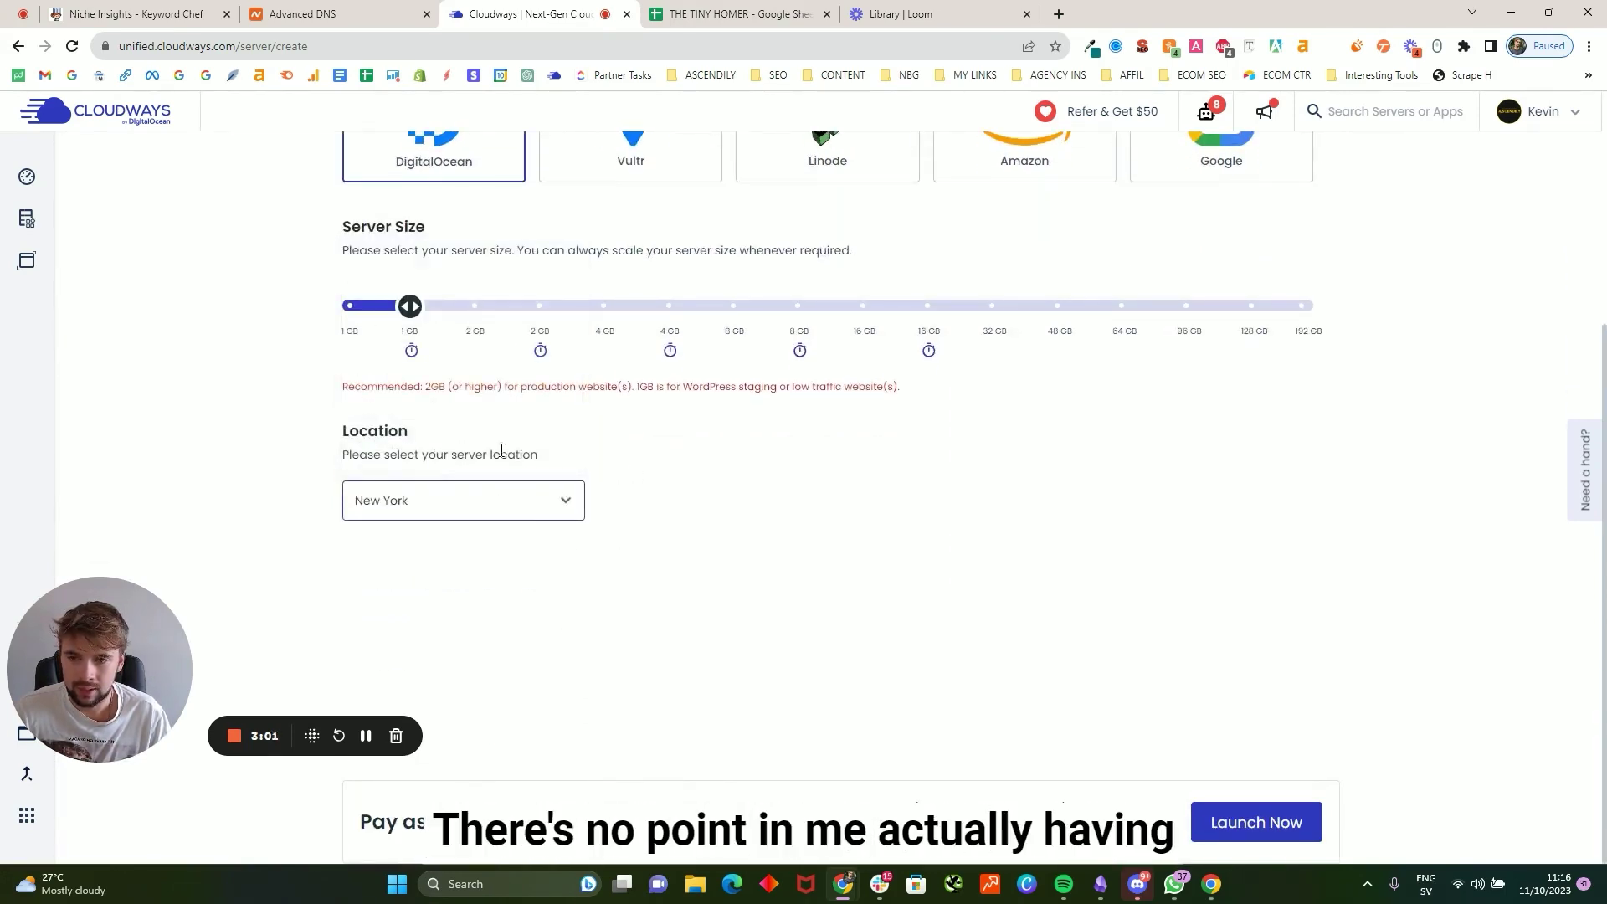
mouse_move(397, 312)
mouse_down()
mouse_move(563, 326)
mouse_move(506, 327)
mouse_move(563, 309)
mouse_move(412, 308)
mouse_up()
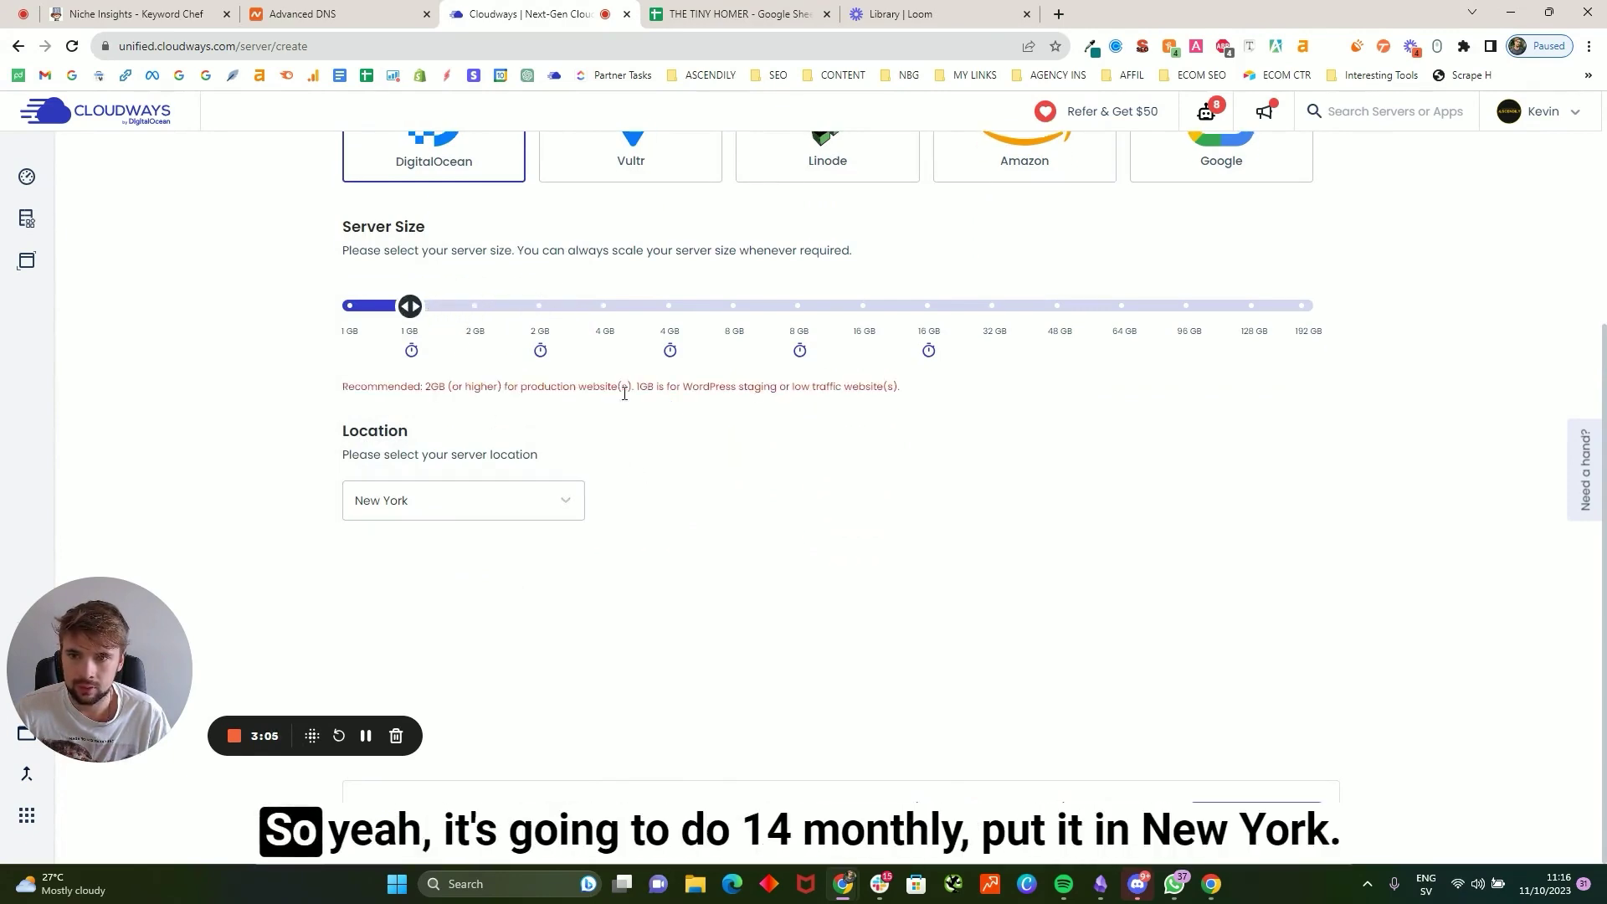
click(495, 513)
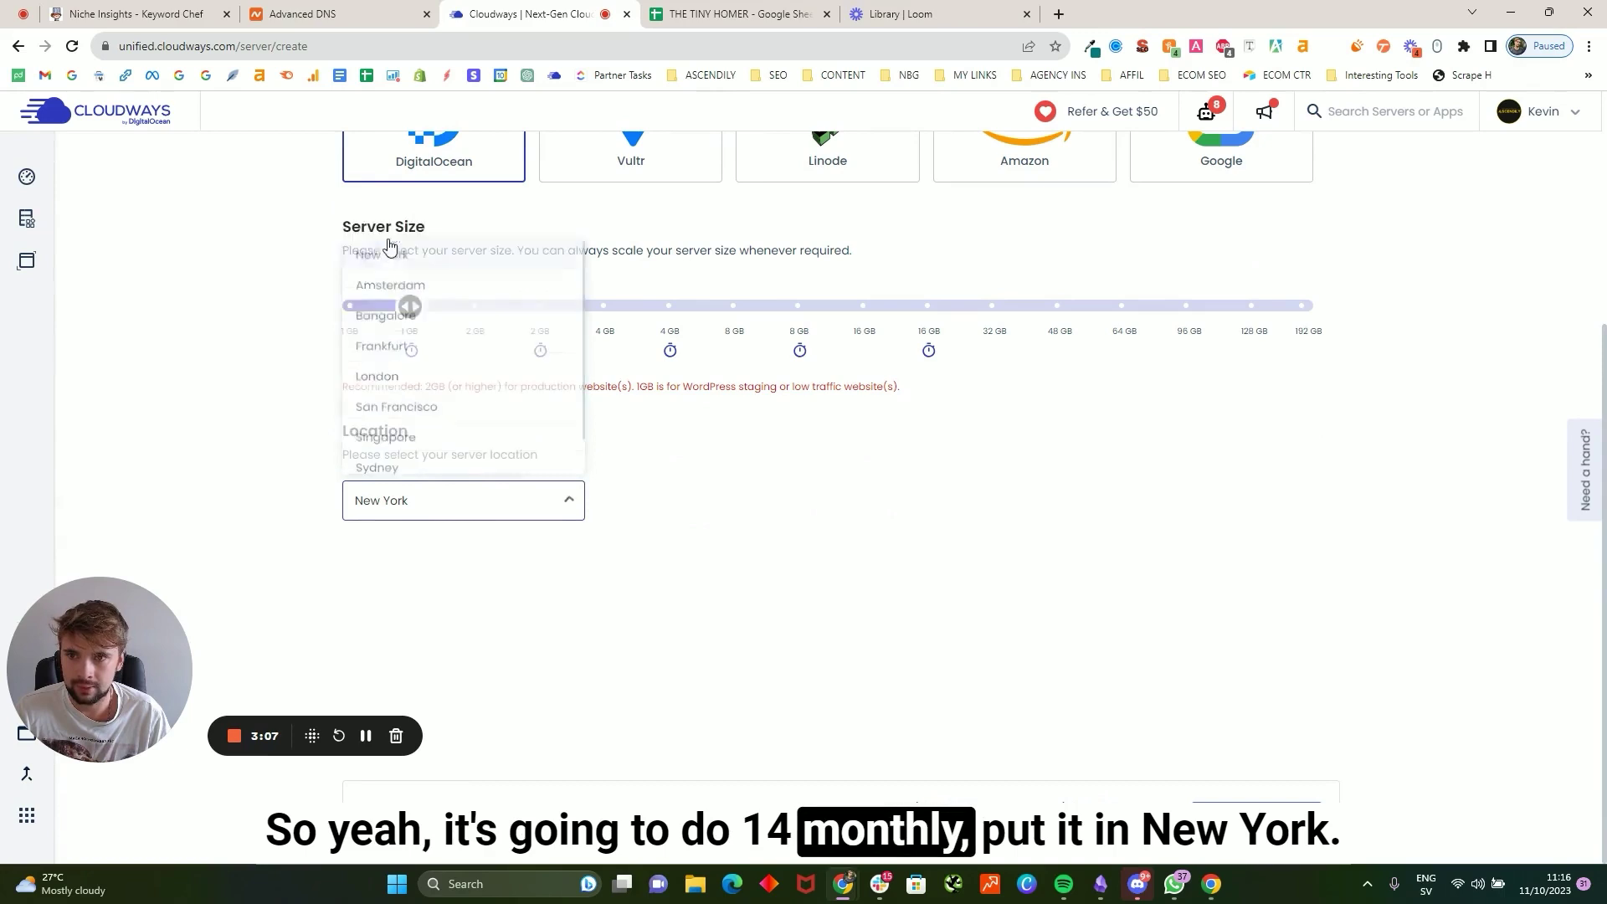
click(394, 245)
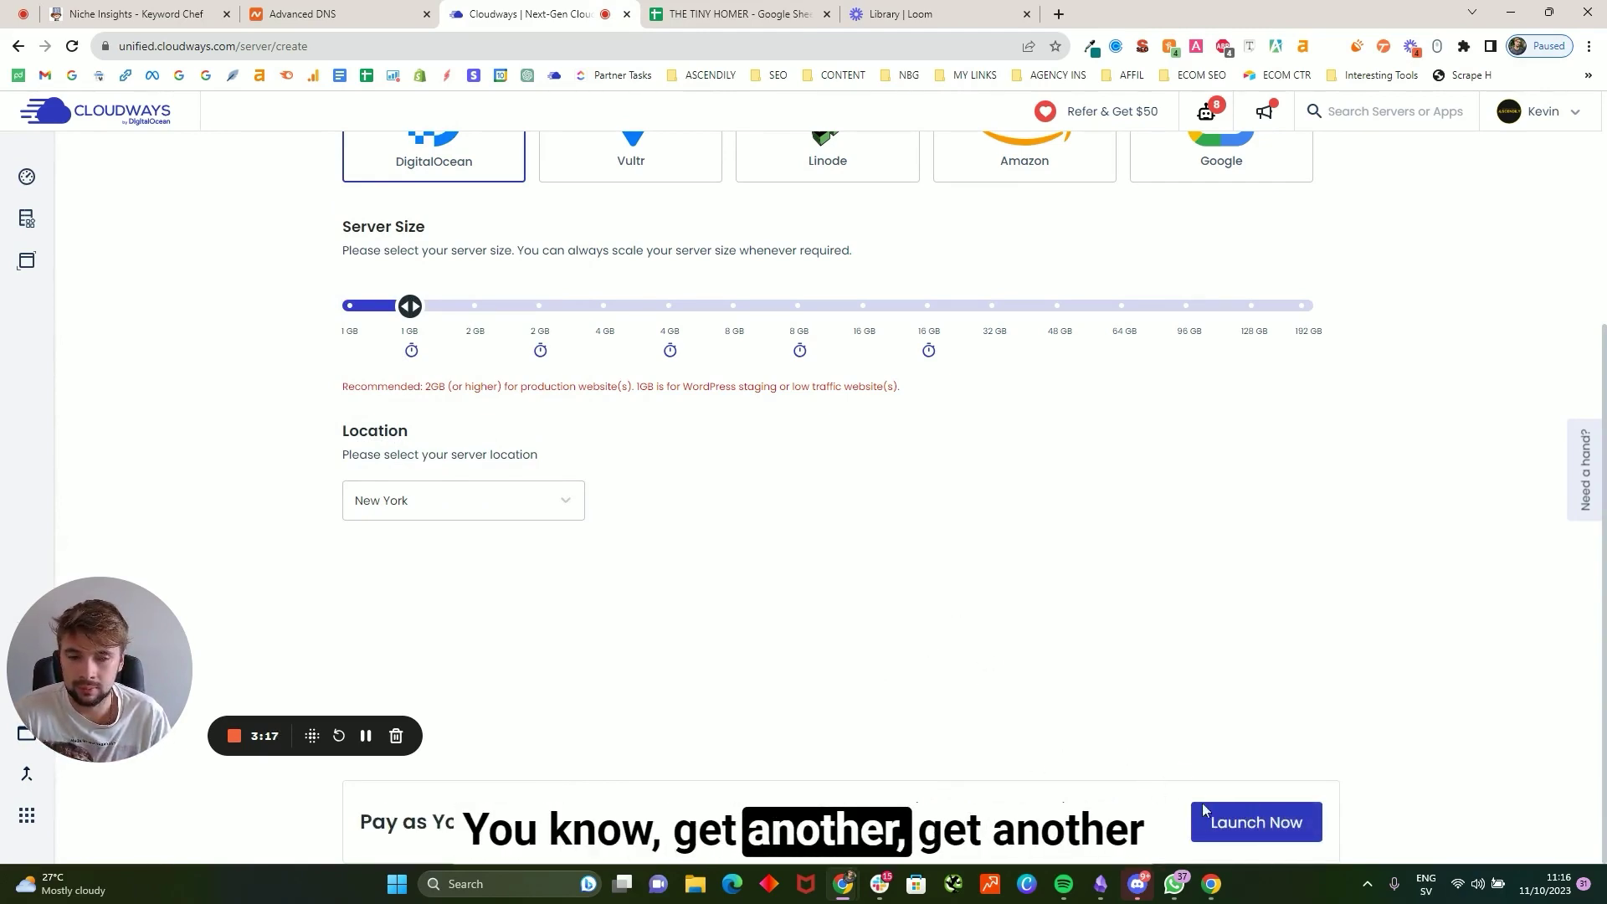
click(1251, 827)
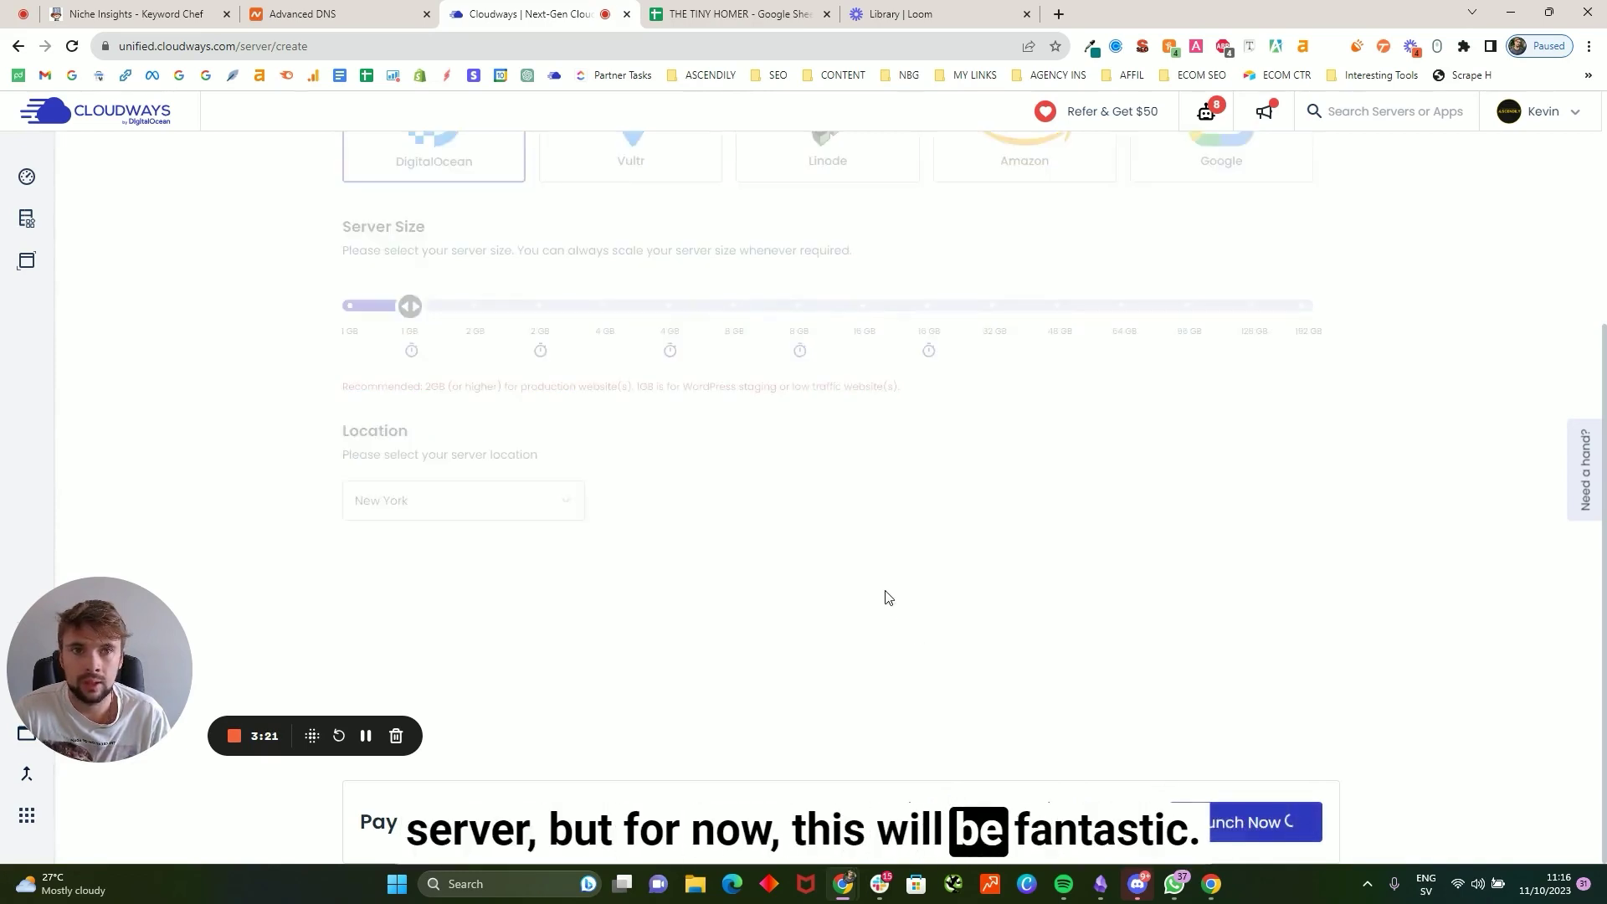
scroll(885, 596, up, 4)
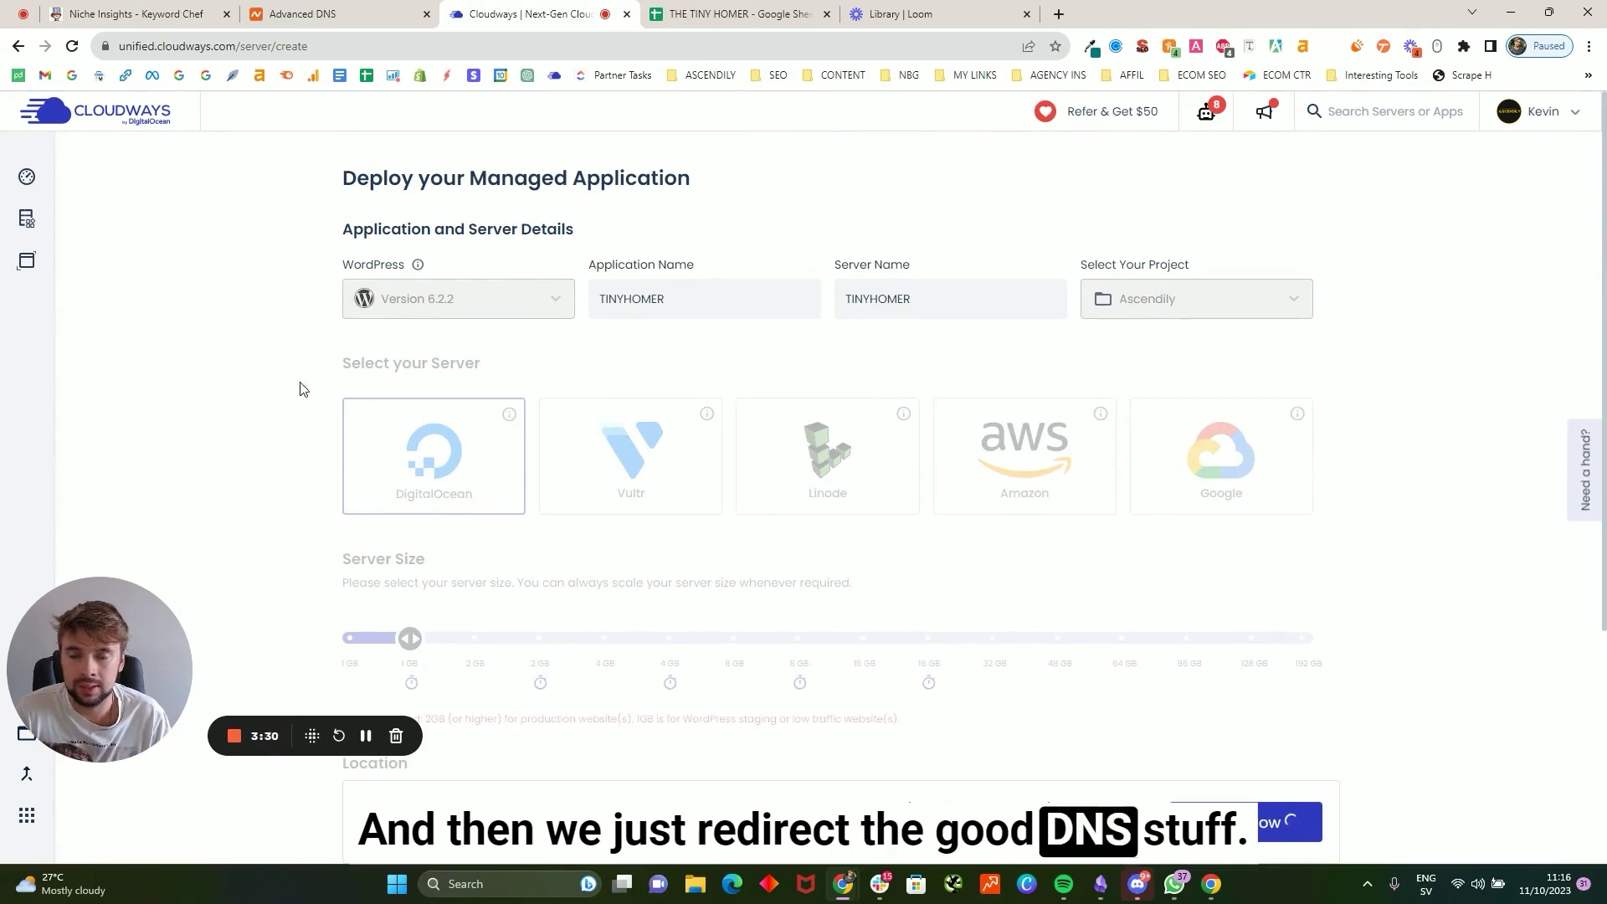
scroll(294, 393, down, 1)
scroll(294, 401, up, 1)
scroll(293, 405, up, 1)
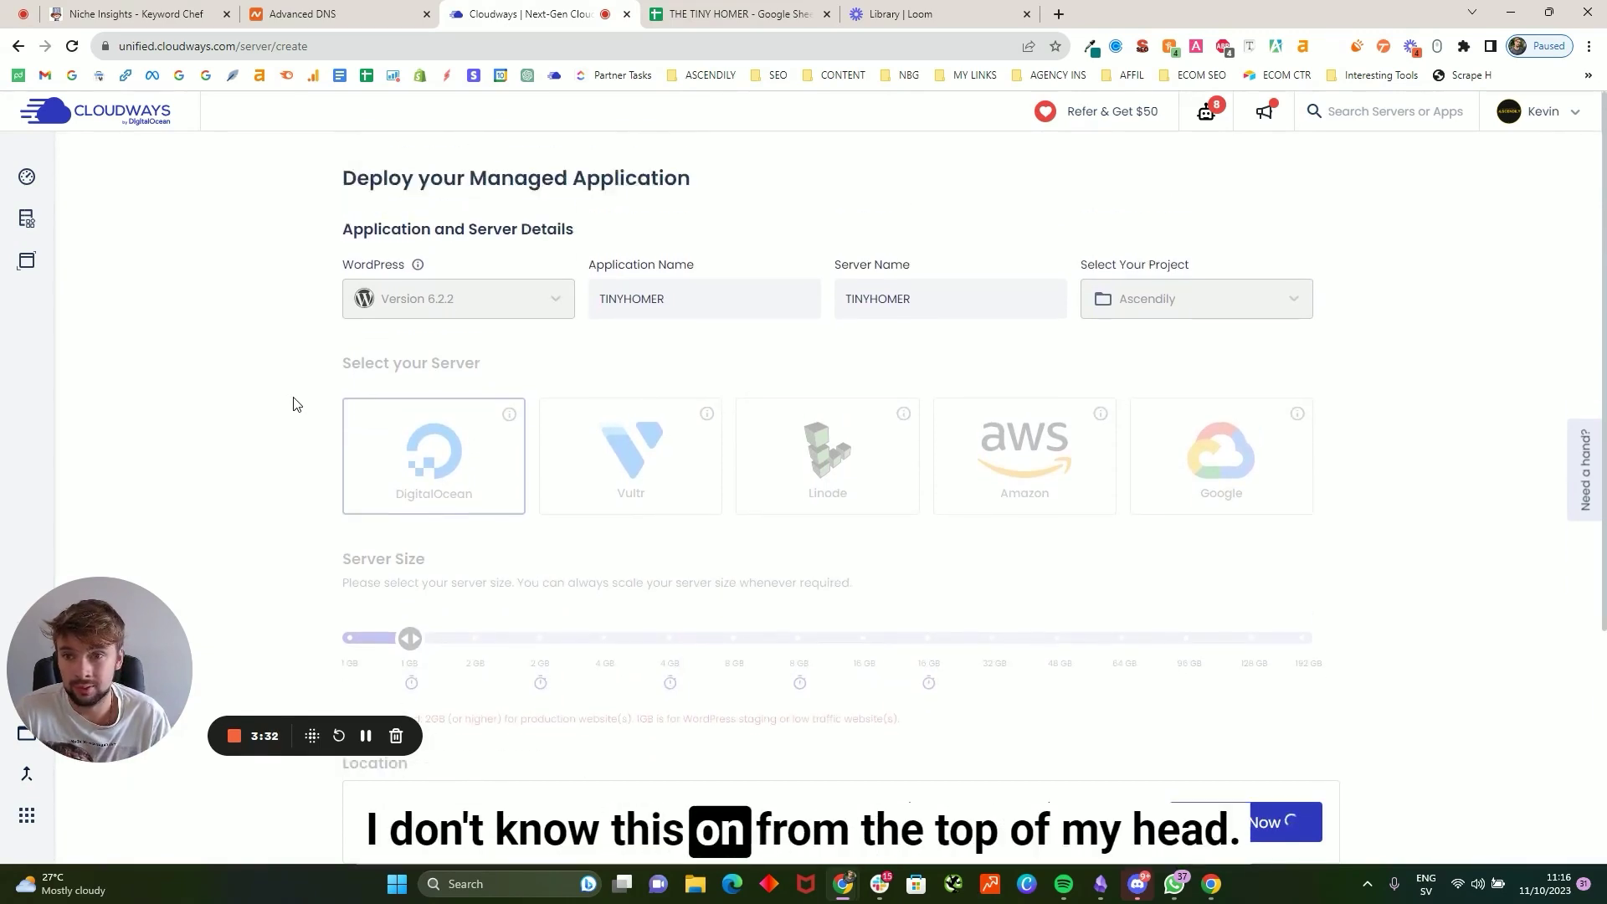
scroll(293, 404, down, 1)
scroll(285, 404, up, 1)
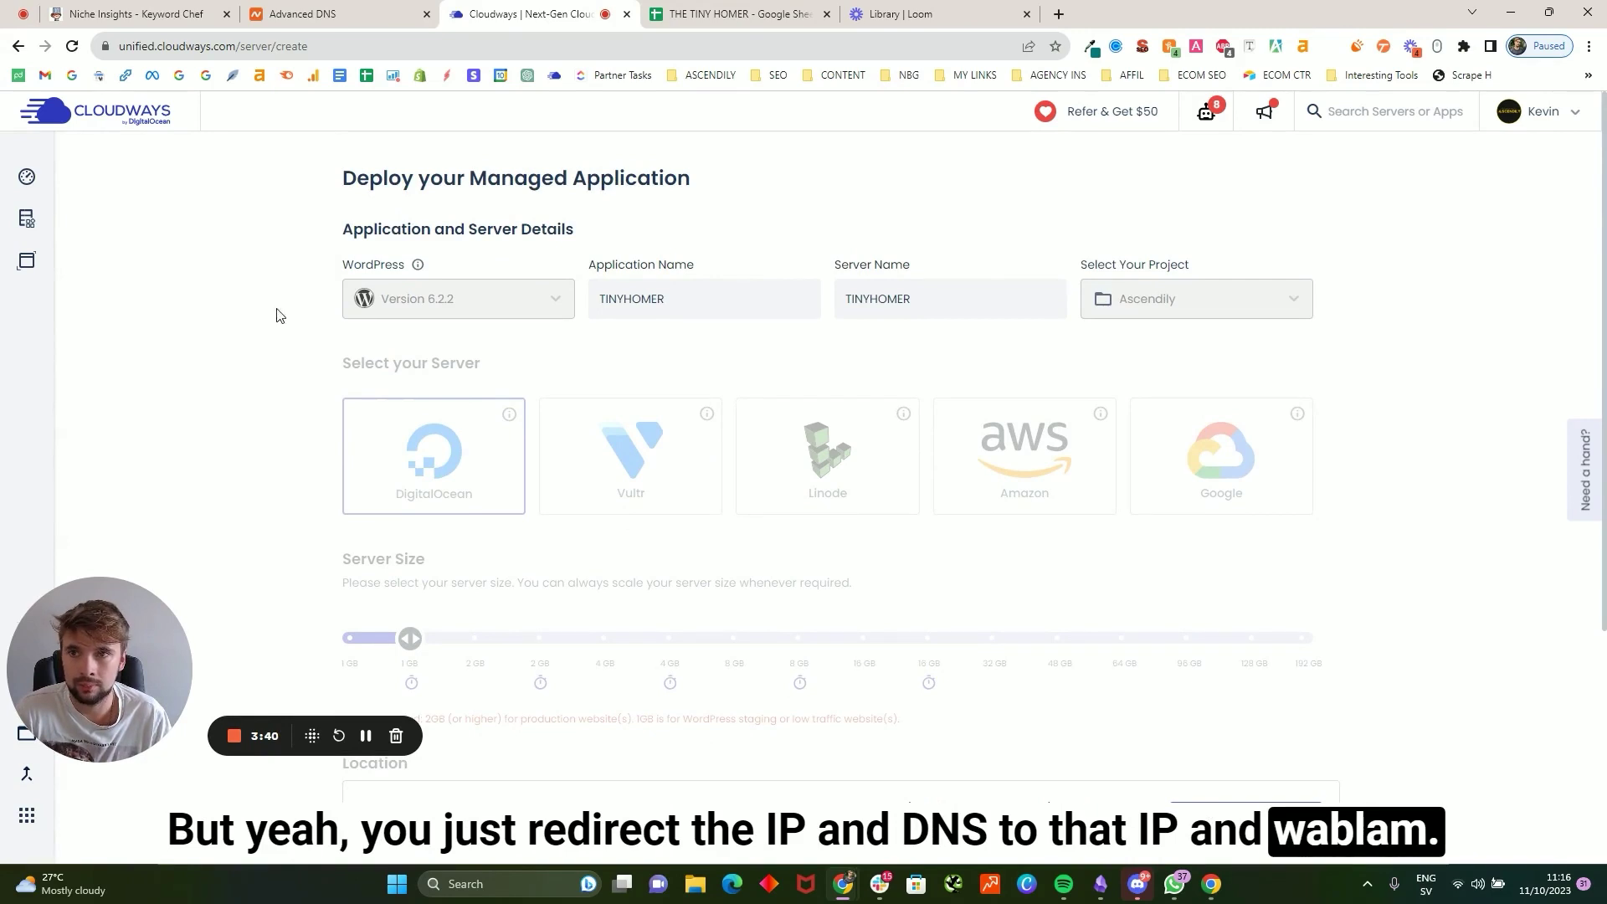
drag(350, 177, 585, 240)
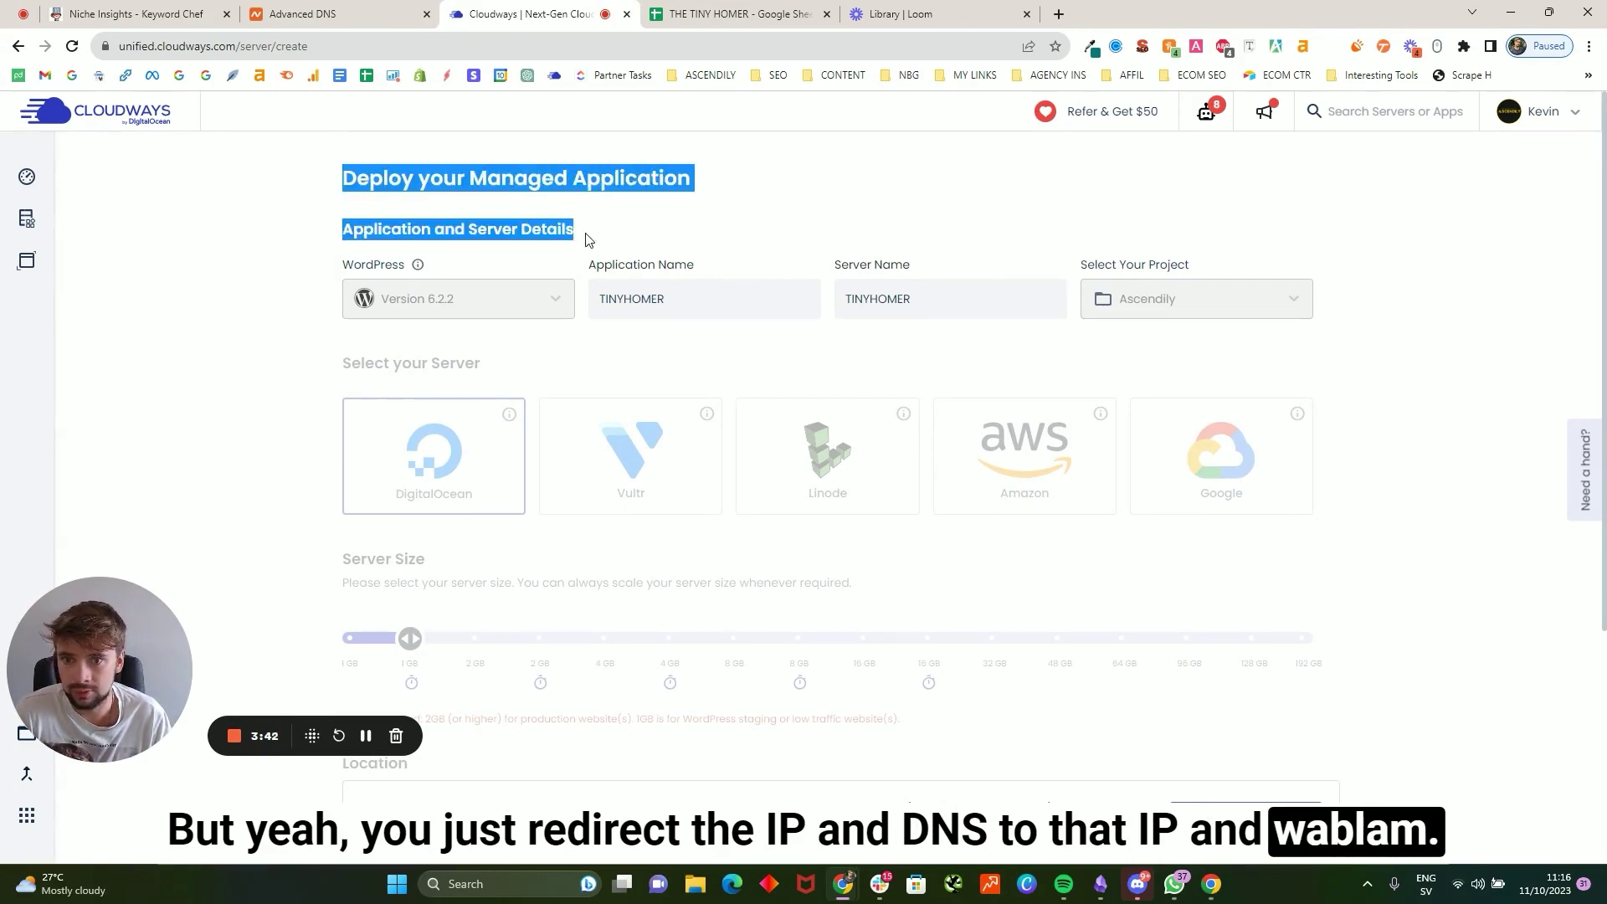
click(598, 227)
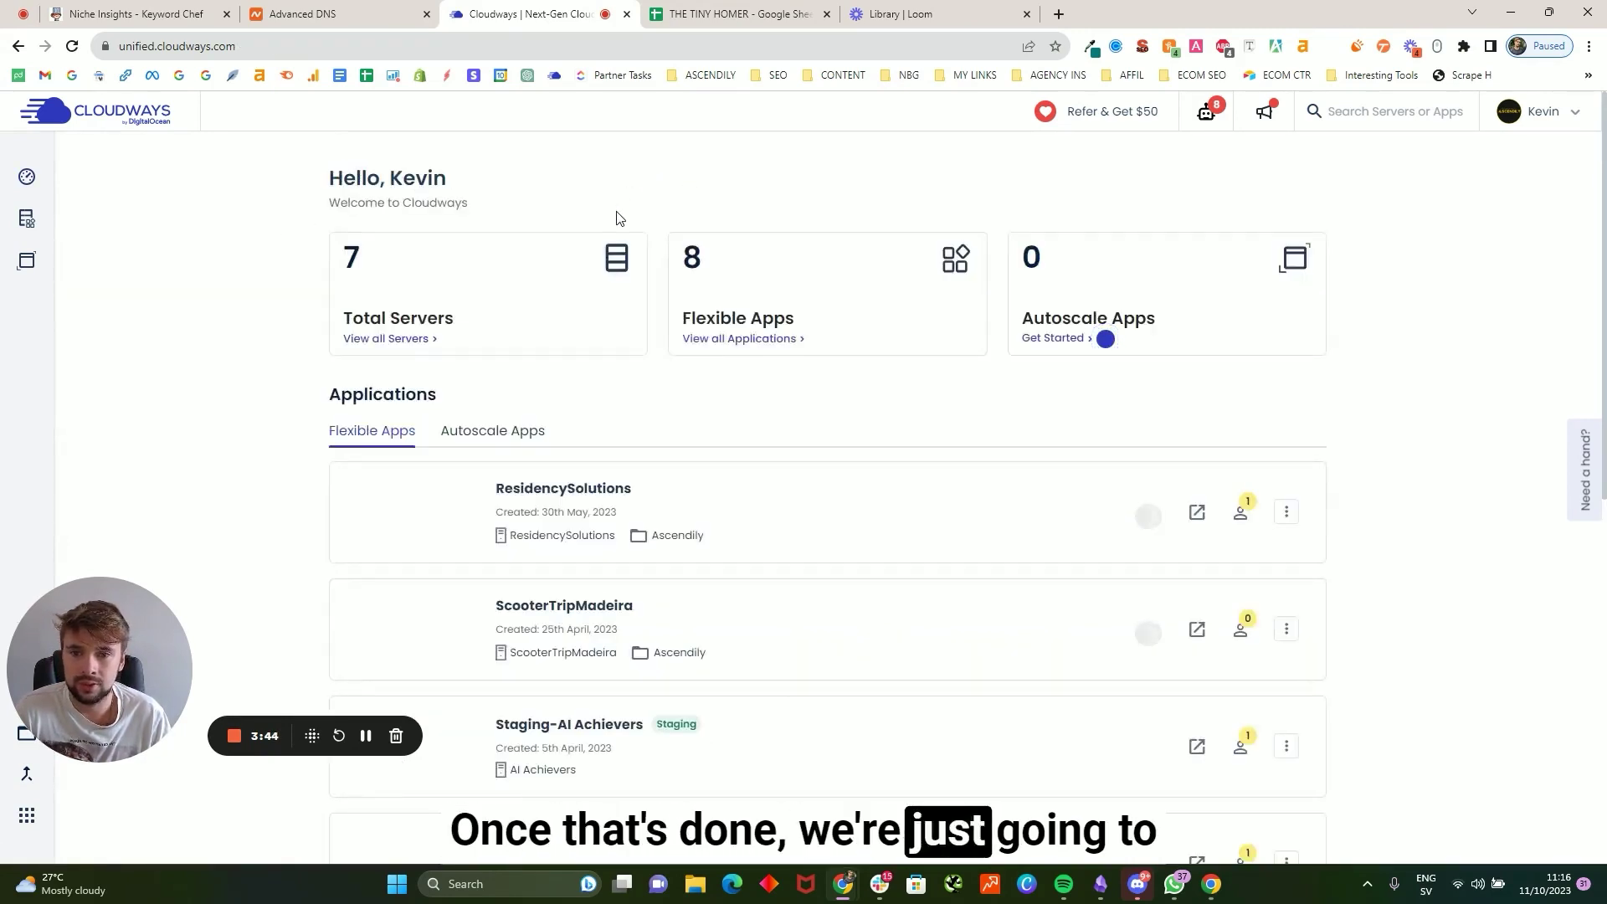
scroll(617, 218, down, 1)
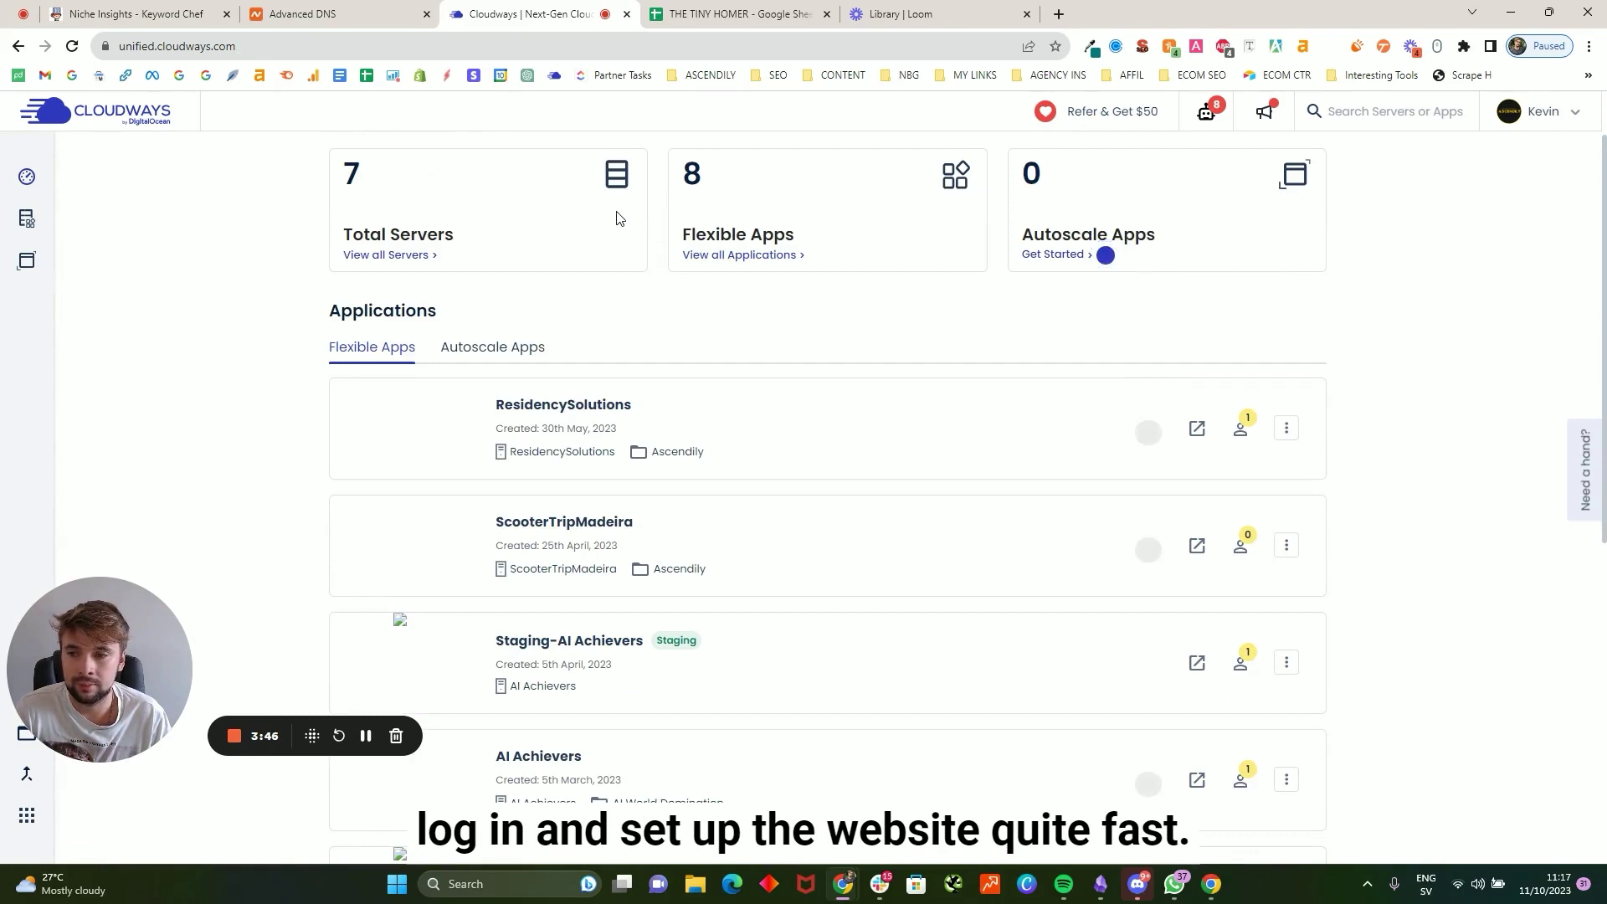
- Open breakdance.com in a new browser tab and look over the website builder's home page
click(1059, 12)
text(breakdance)
key(Return)
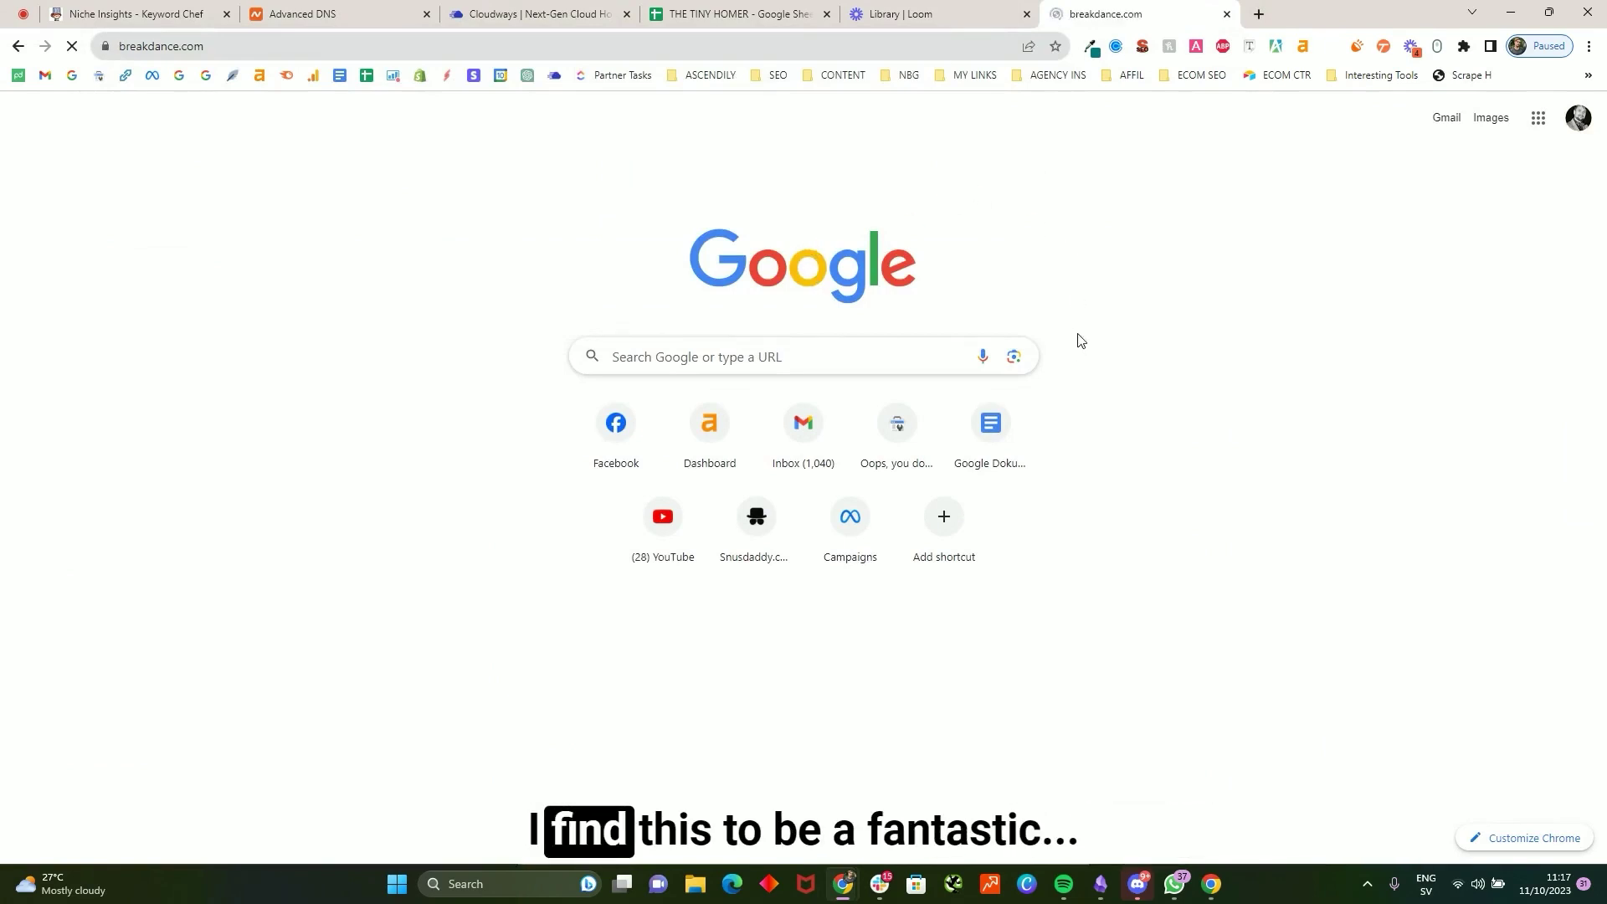
triple_click(667, 381)
click(1241, 480)
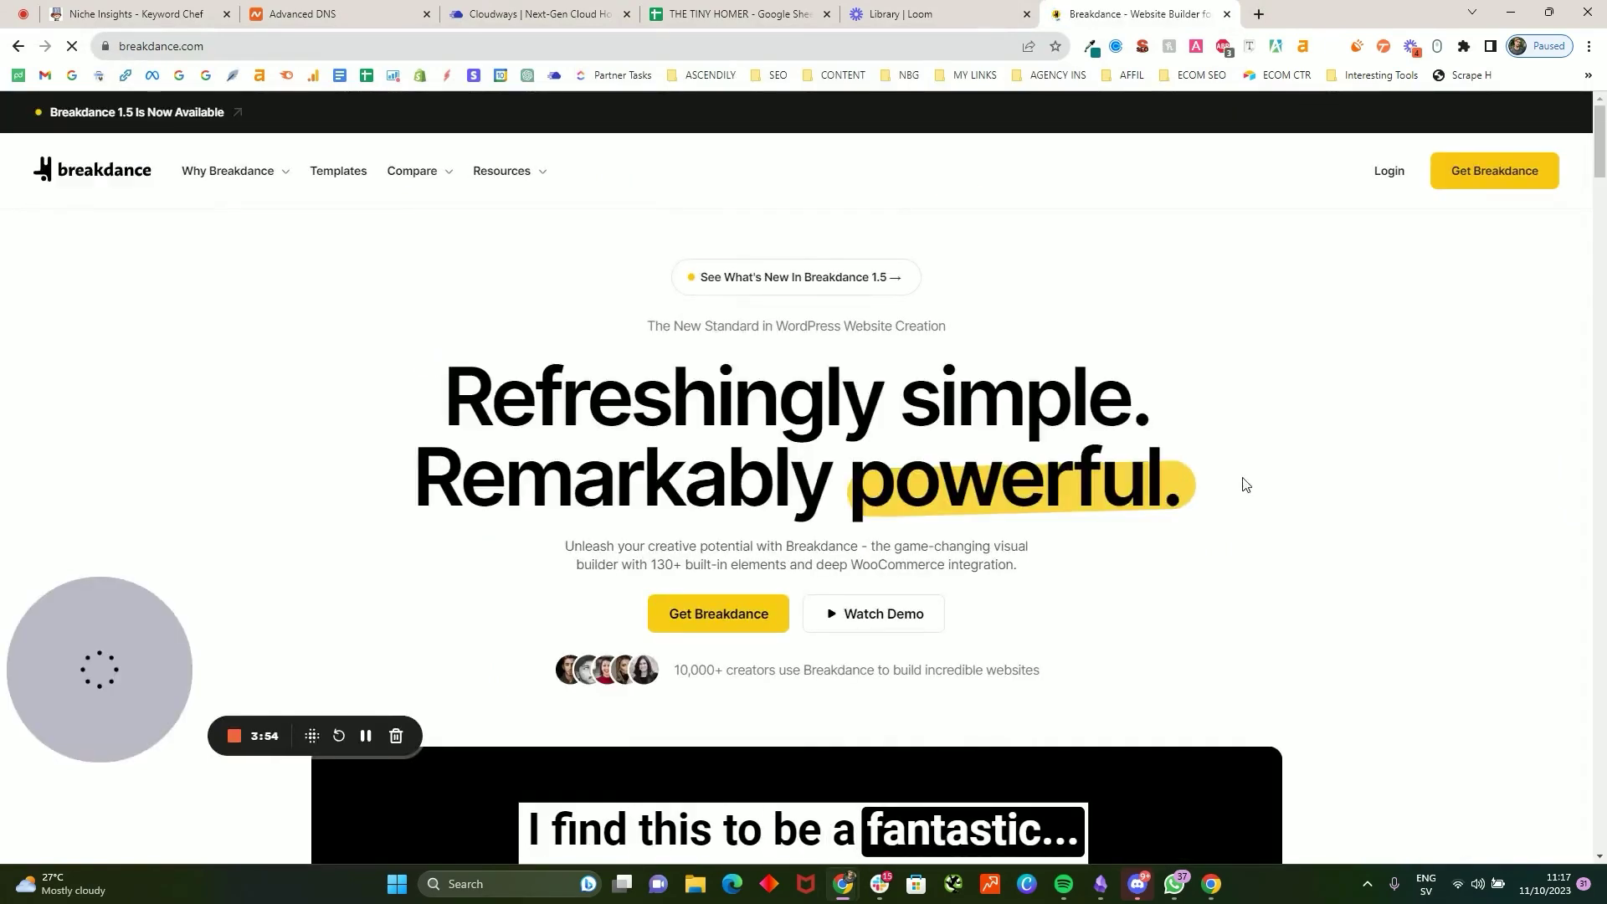
scroll(1248, 457, down, 4)
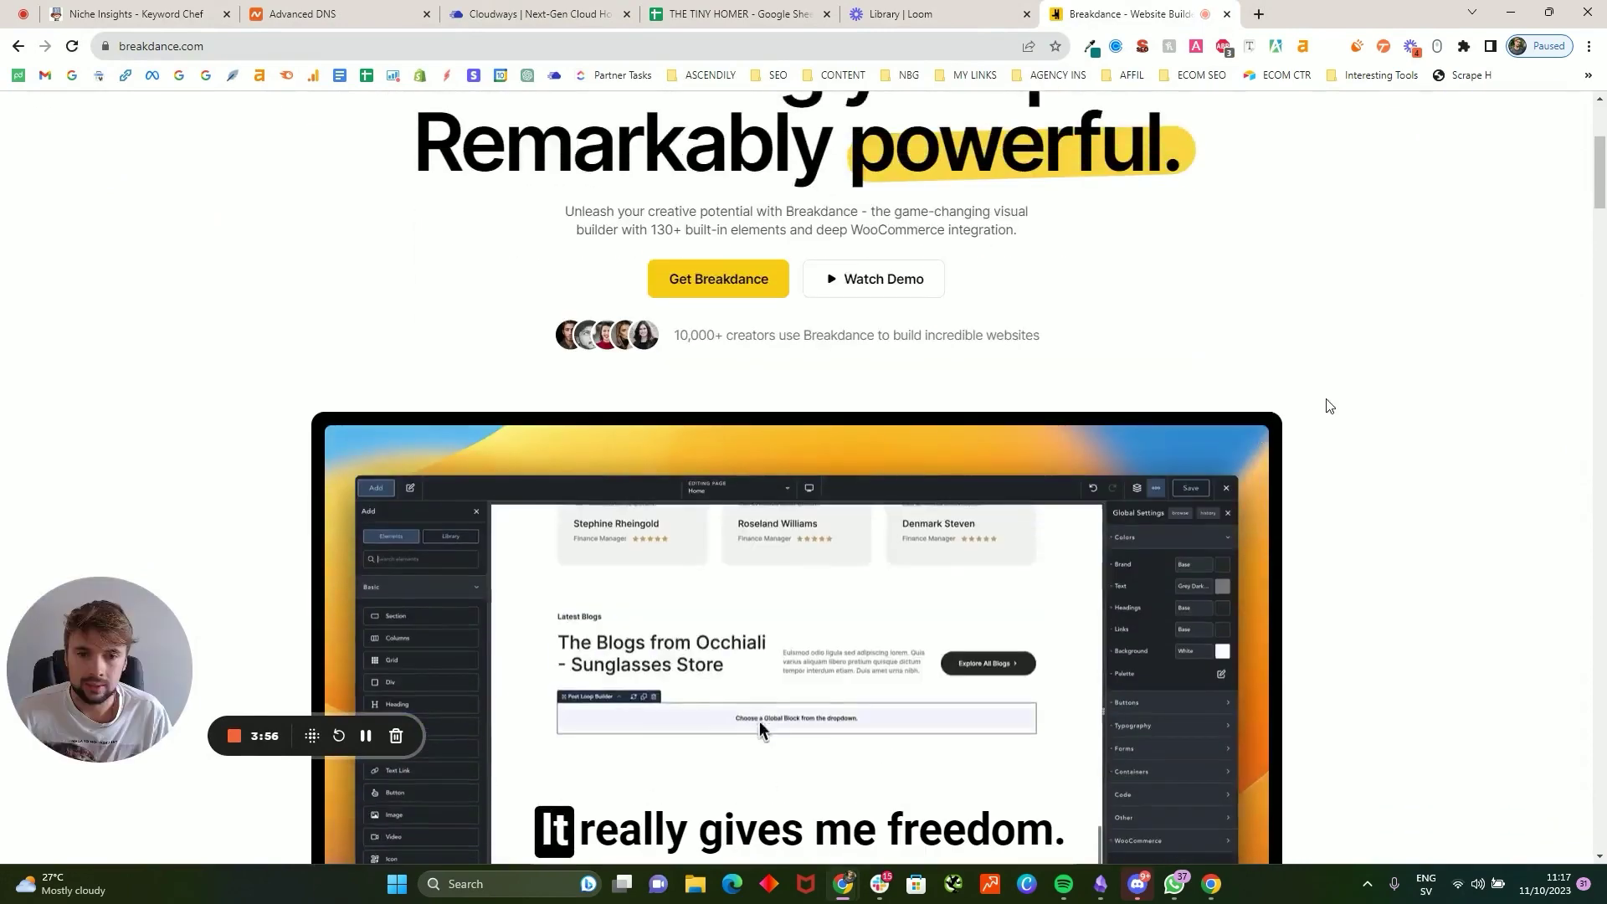
scroll(1327, 404, up, 3)
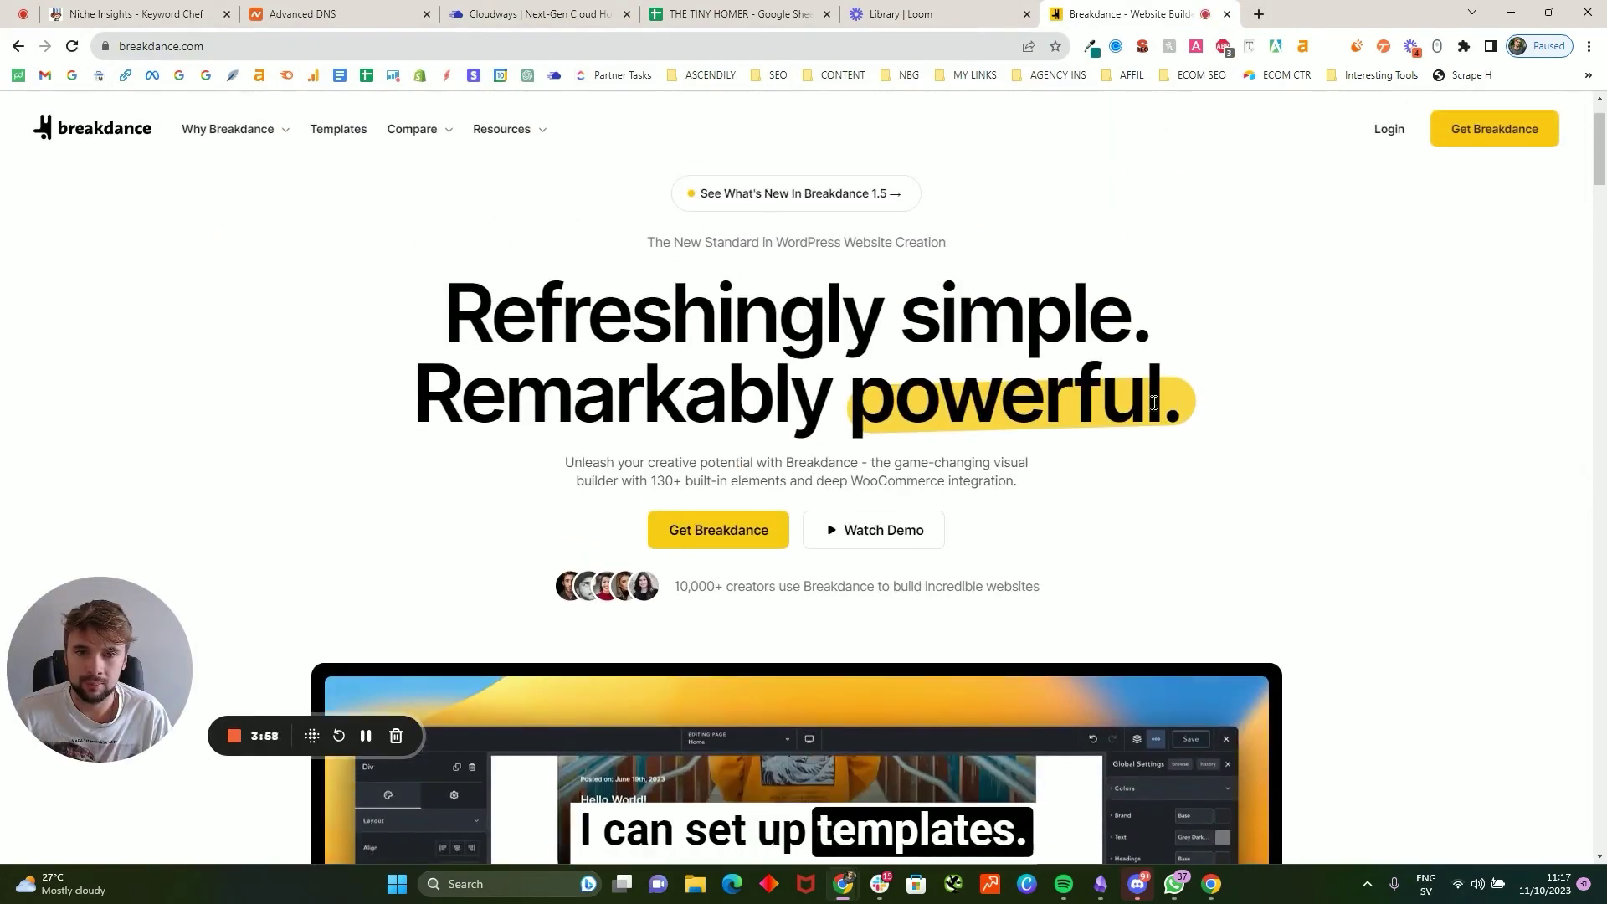
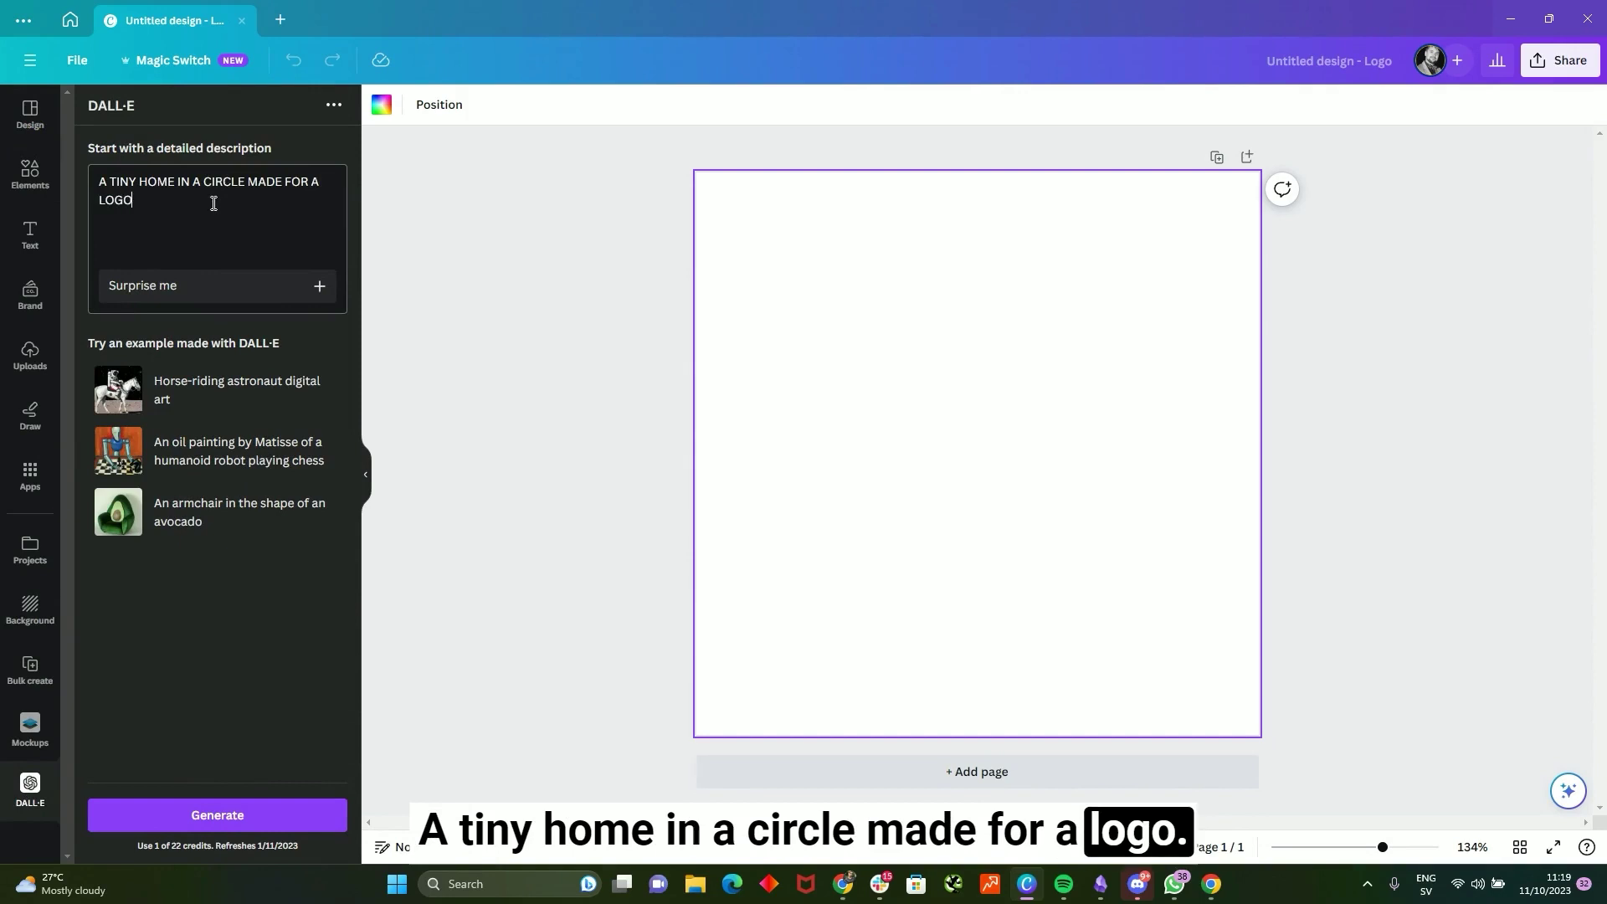
- Complete the DALL-E logo prompt with "ILLUSTRATION, BLUE & BLACK & WHITE" and generate the images
text(ILLUST)
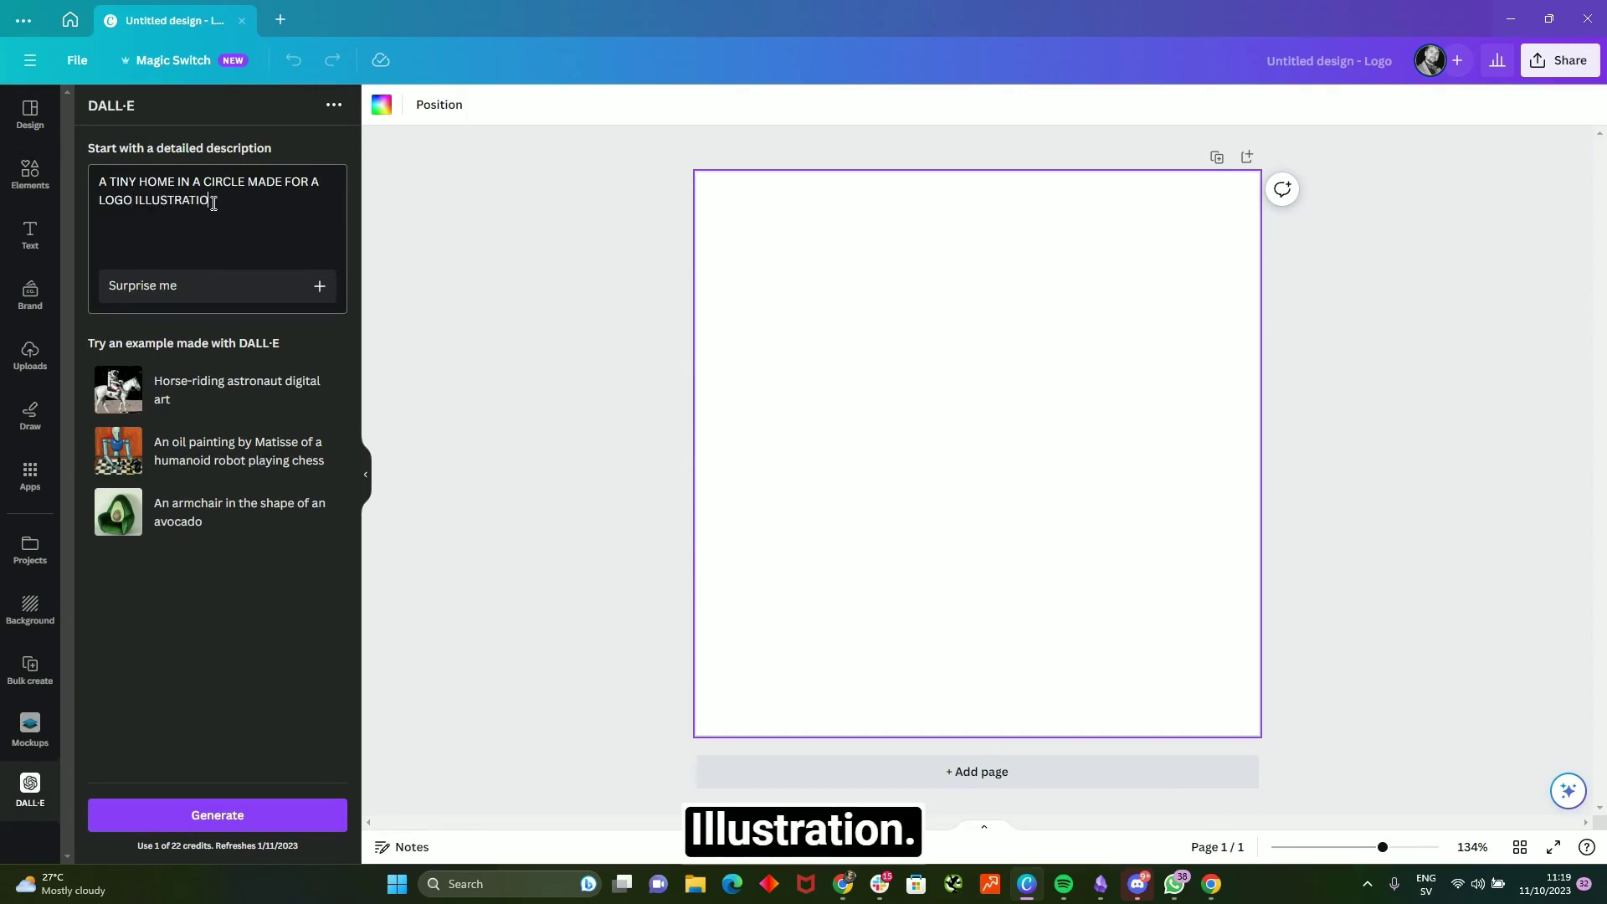
text(RATION, BLUE & BLACK &)
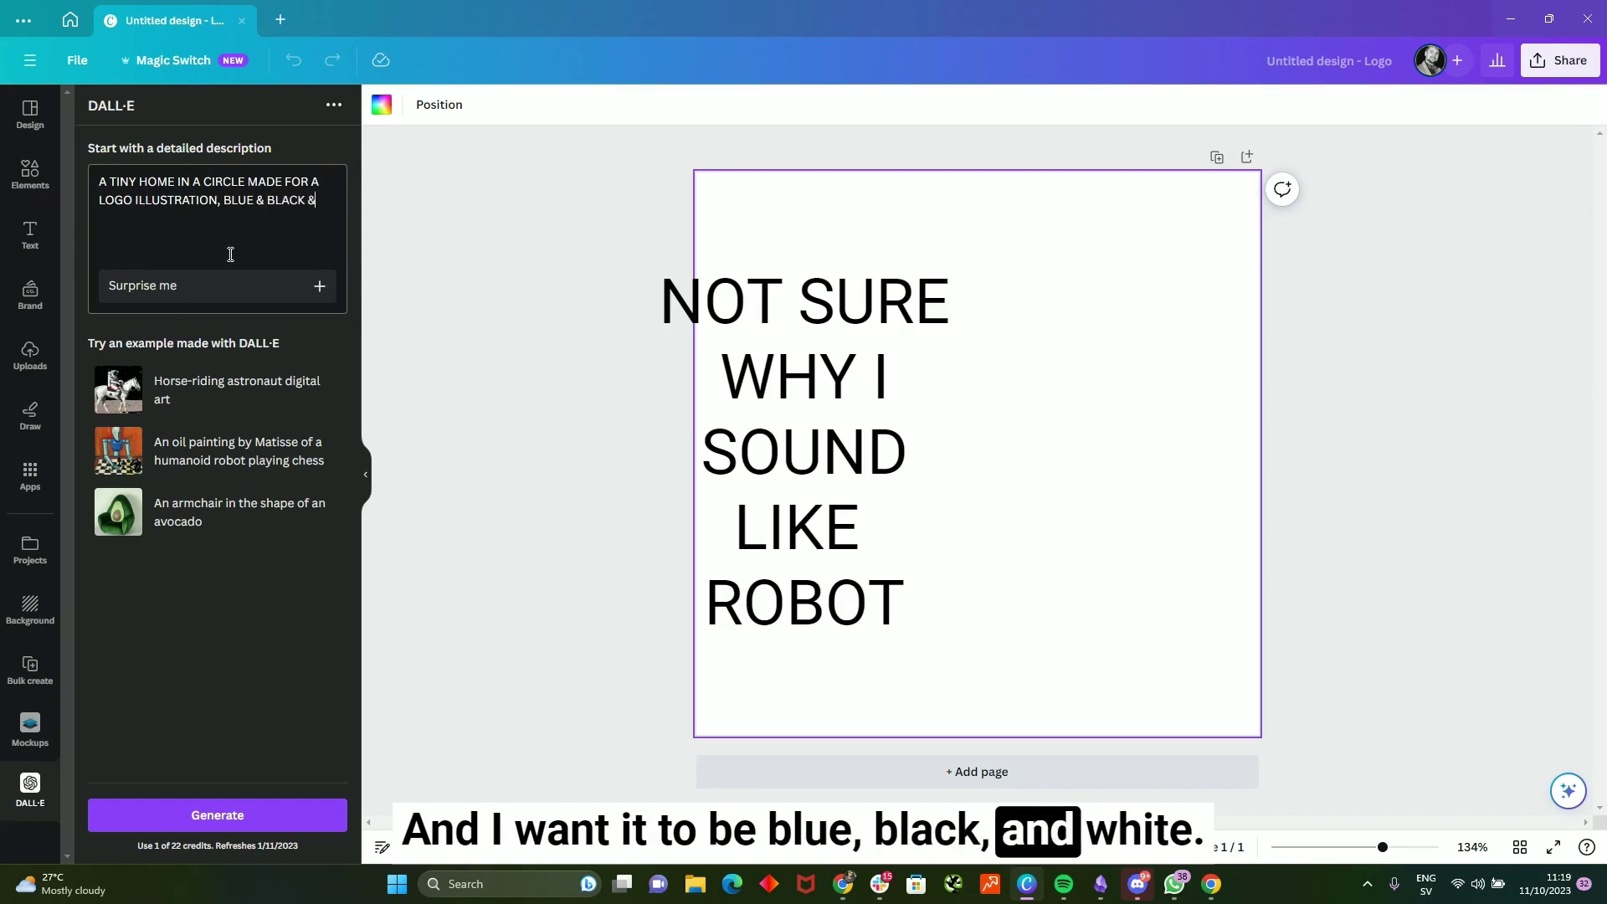
text( B)
key(BackSpace)
text(WHITE)
click(254, 813)
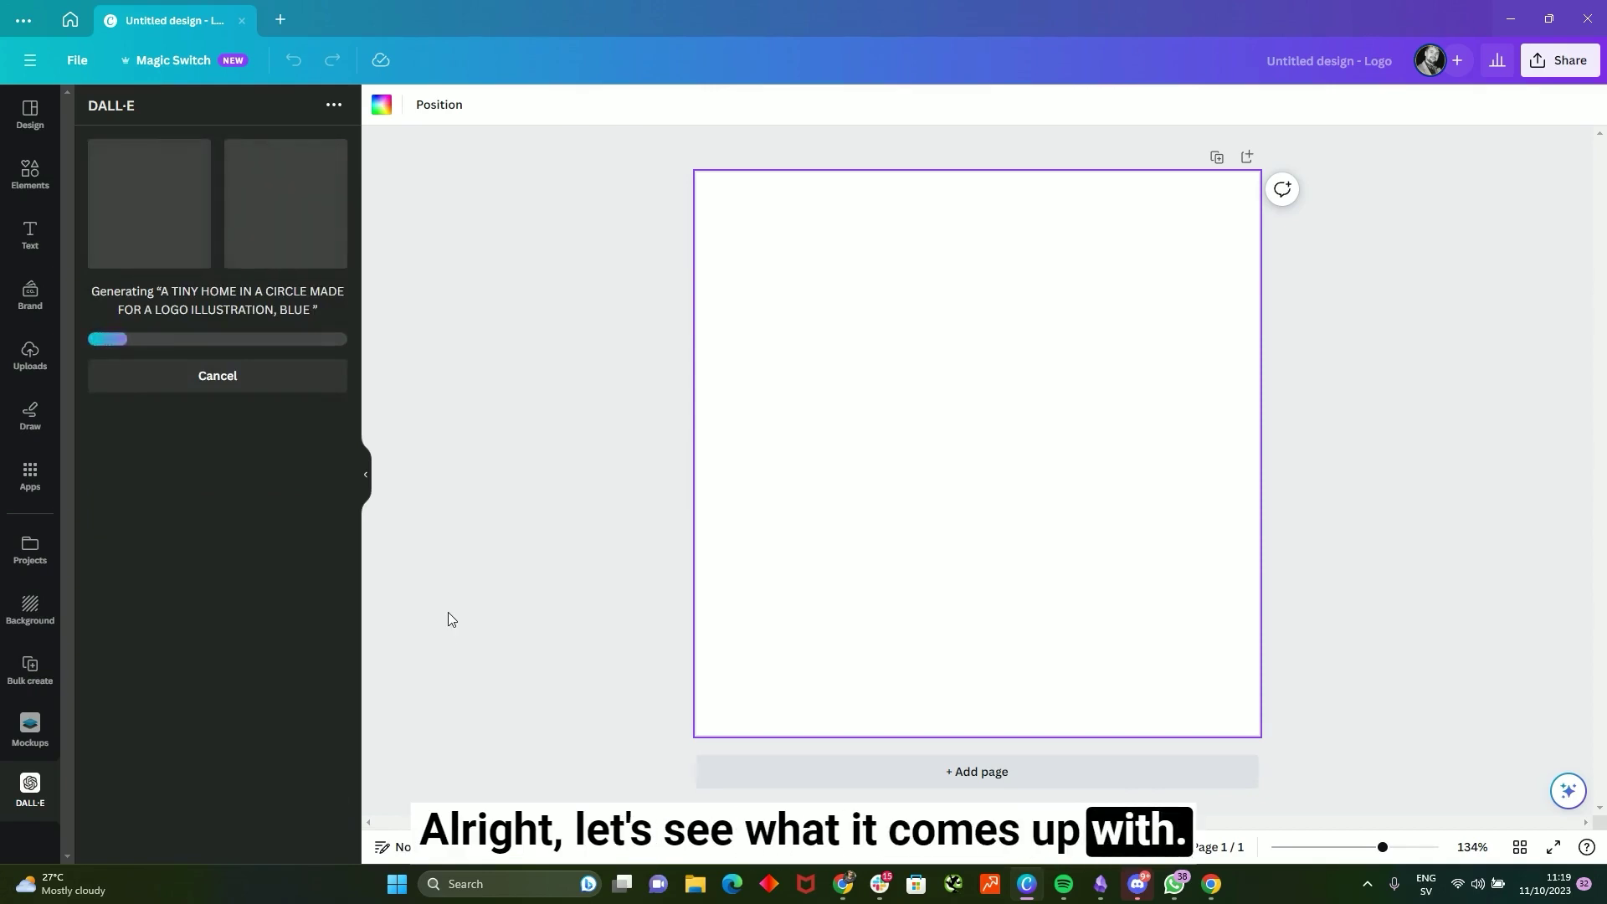
drag(658, 12, 896, 138)
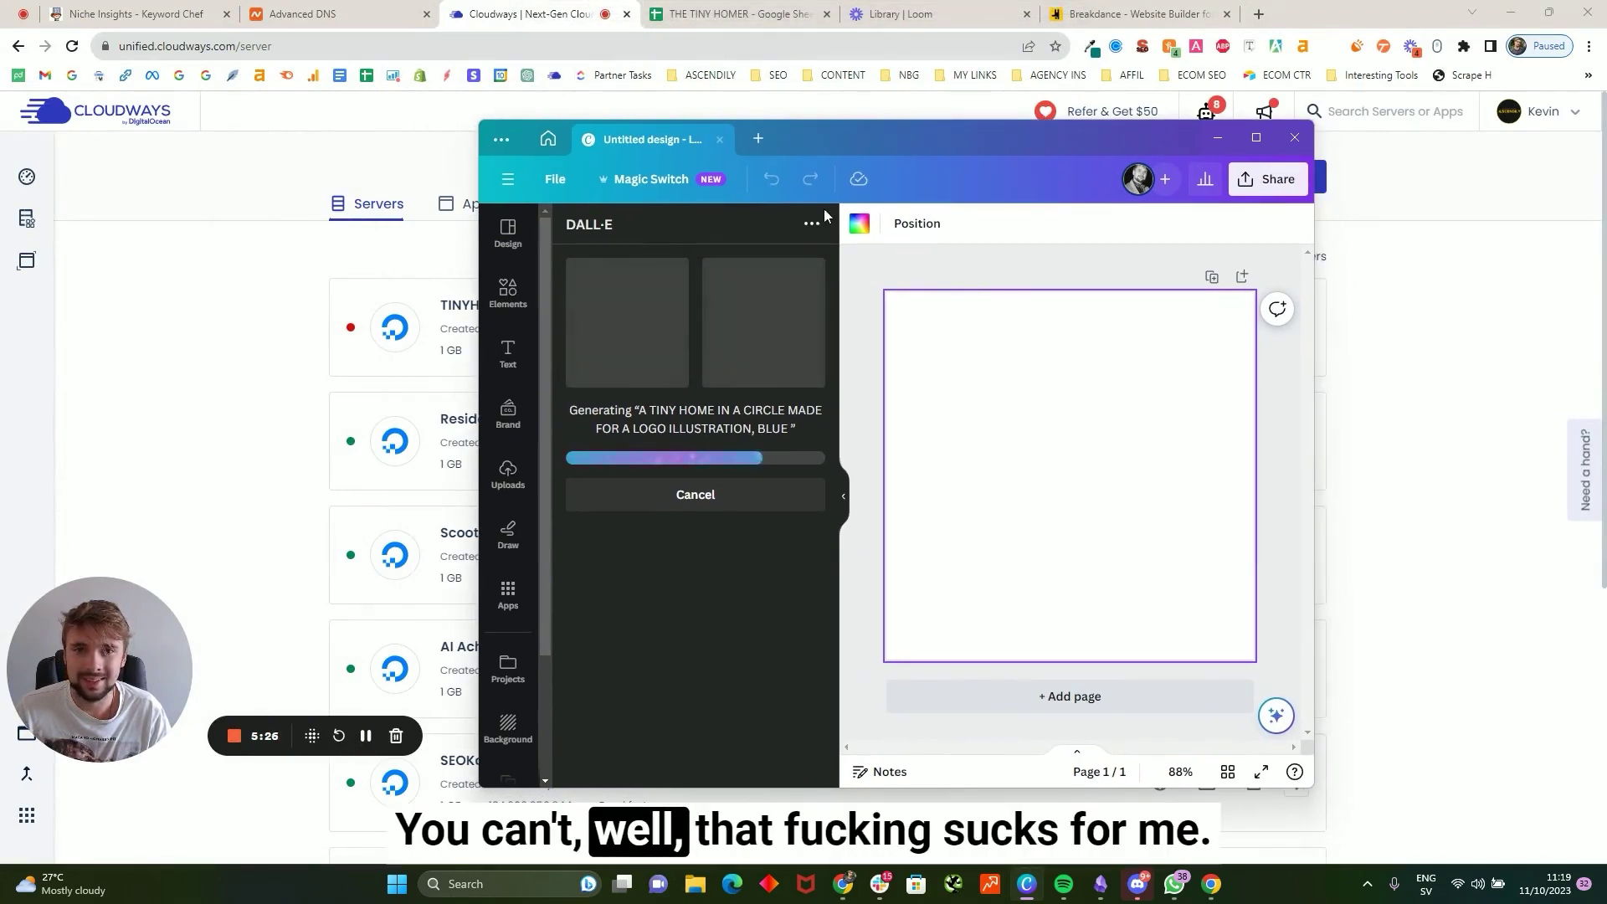
drag(882, 142, 861, 135)
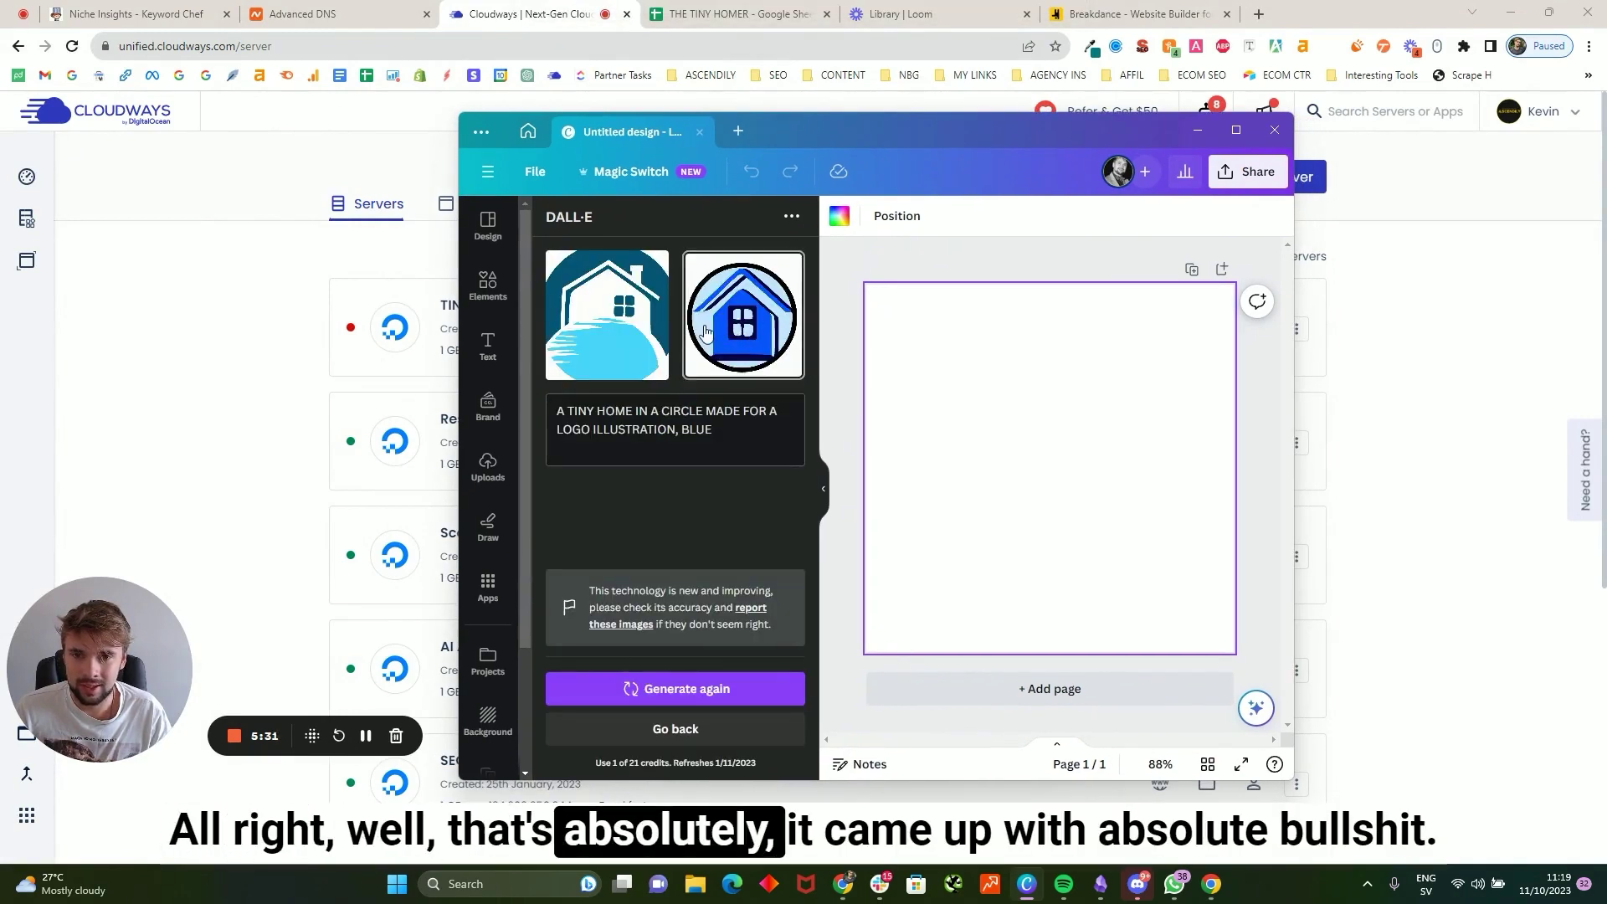
- Browse the logo templates and apply the minimalist coconut cosmetics template to the blank design
click(487, 282)
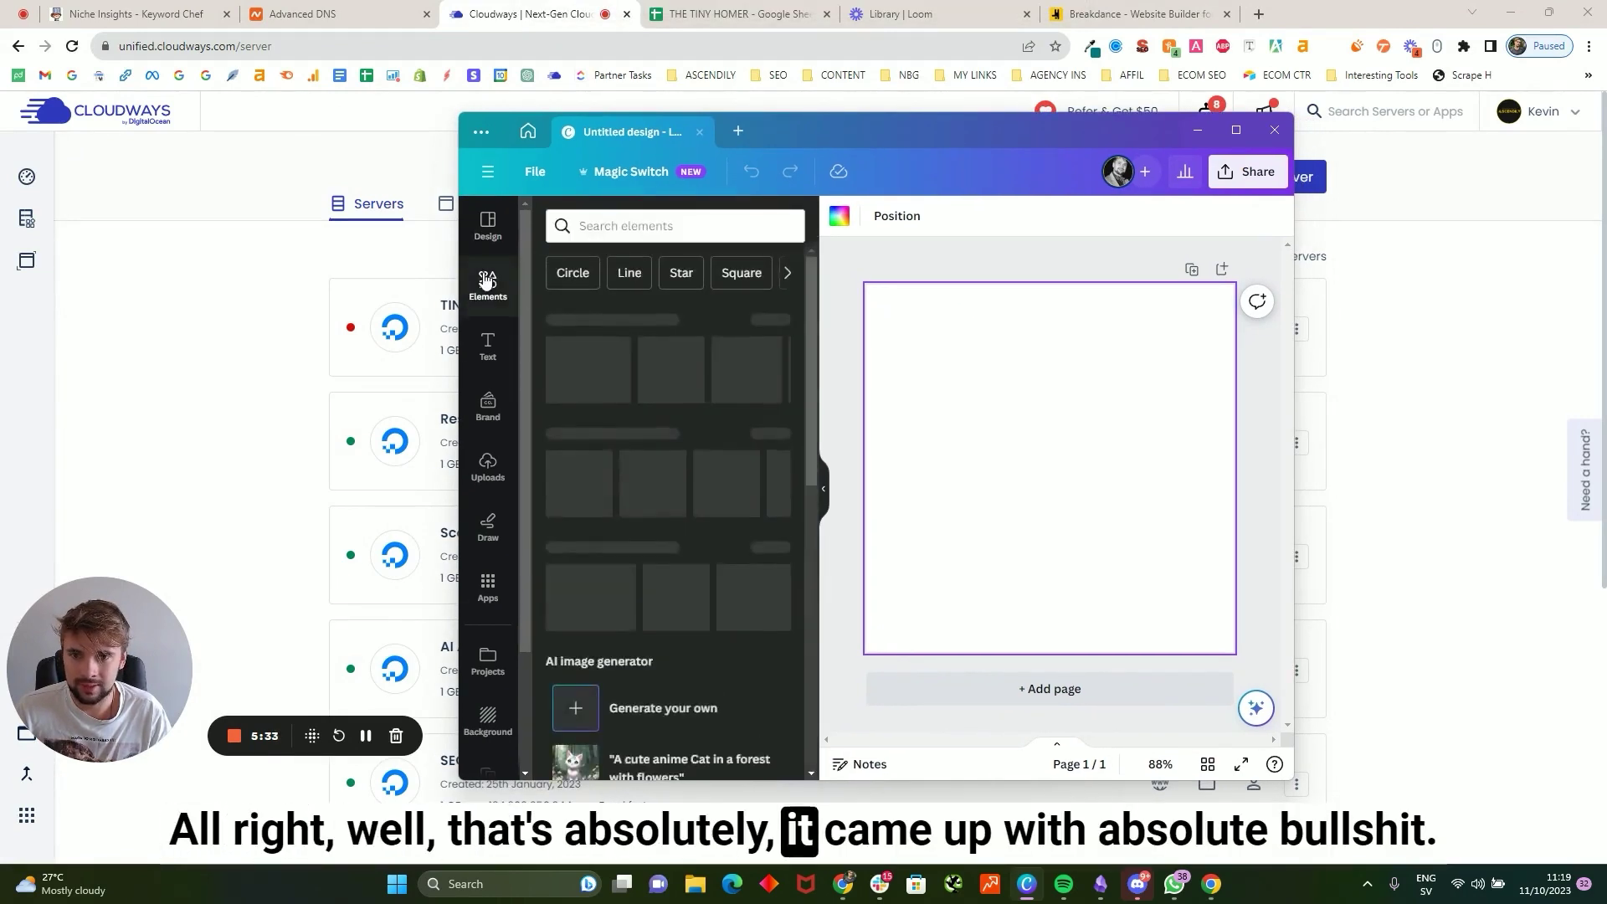
click(488, 224)
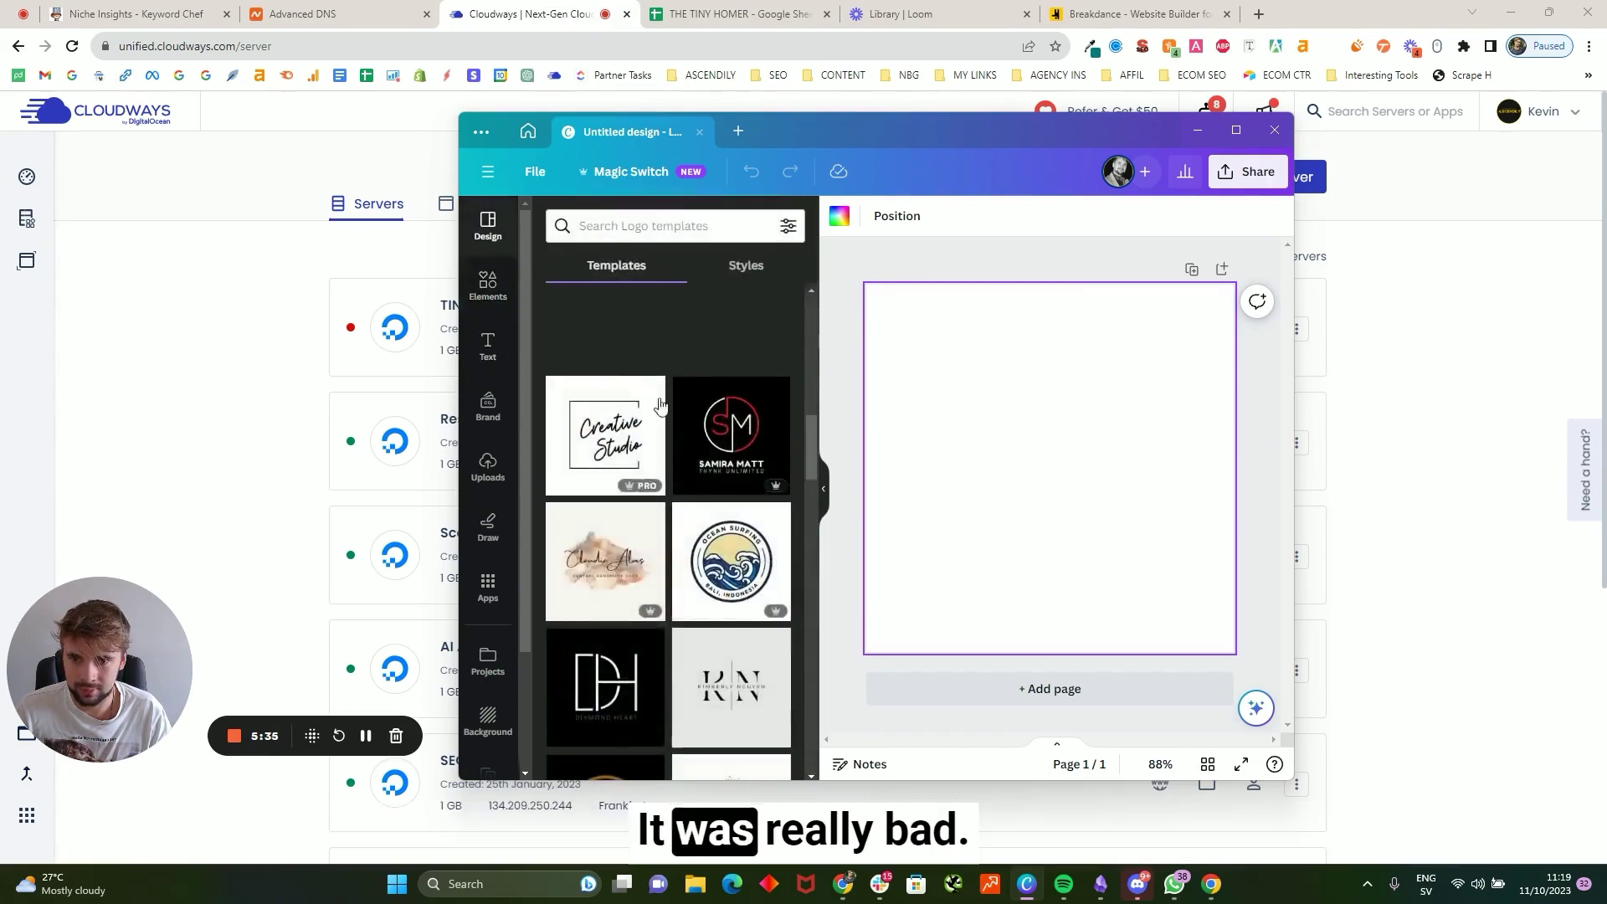
scroll(677, 417, down, 3)
scroll(685, 429, down, 2)
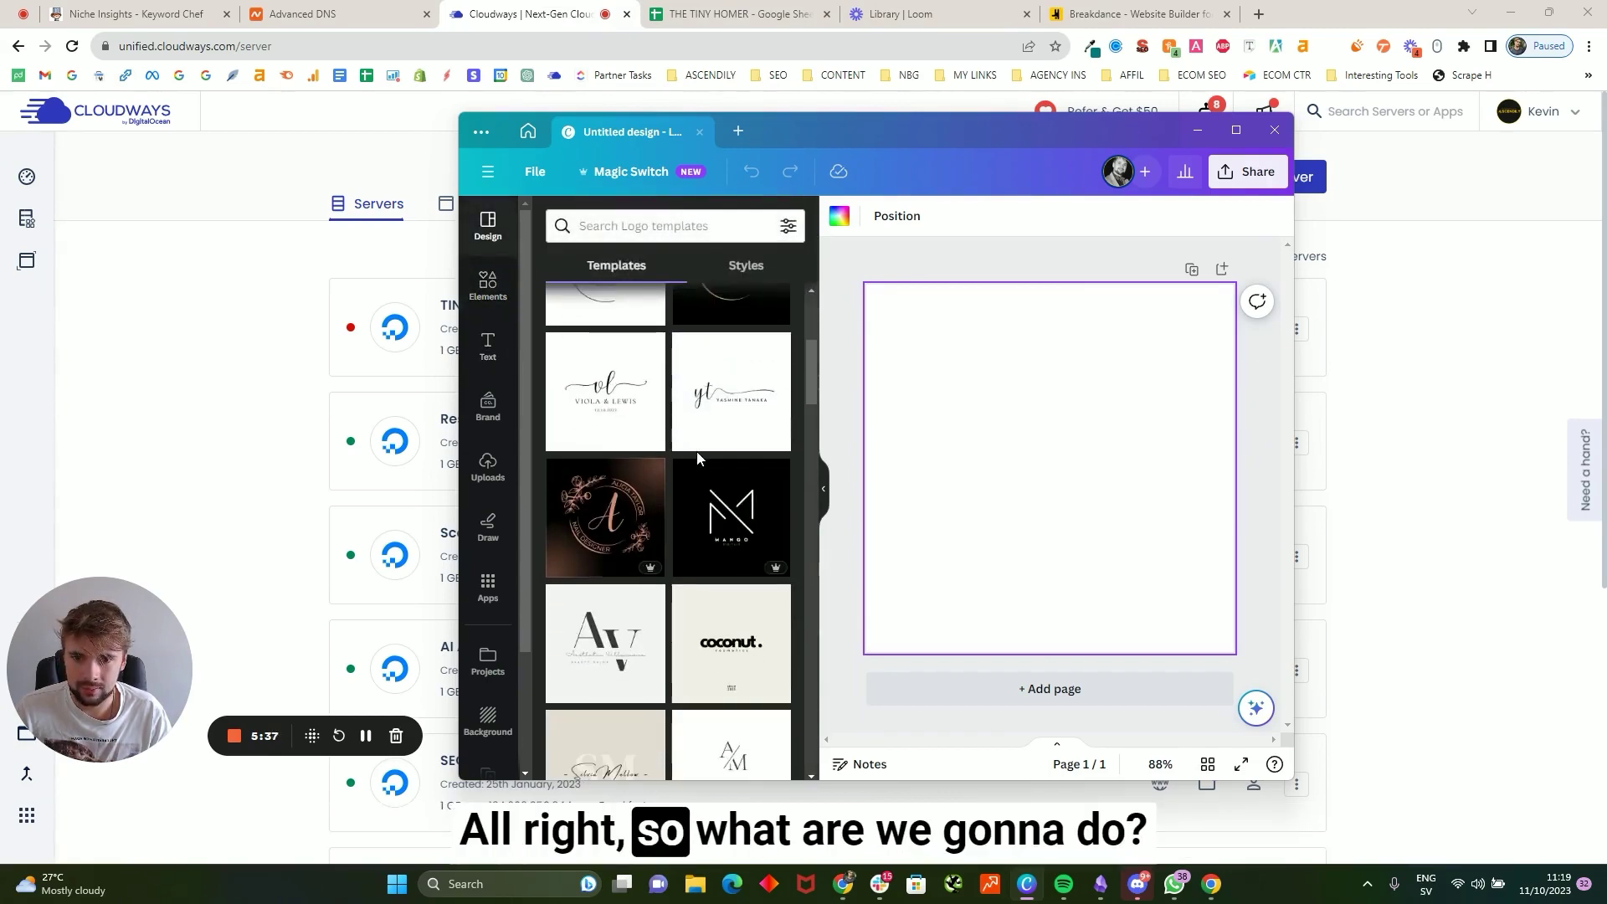
scroll(703, 468, up, 1)
scroll(725, 525, down, 1)
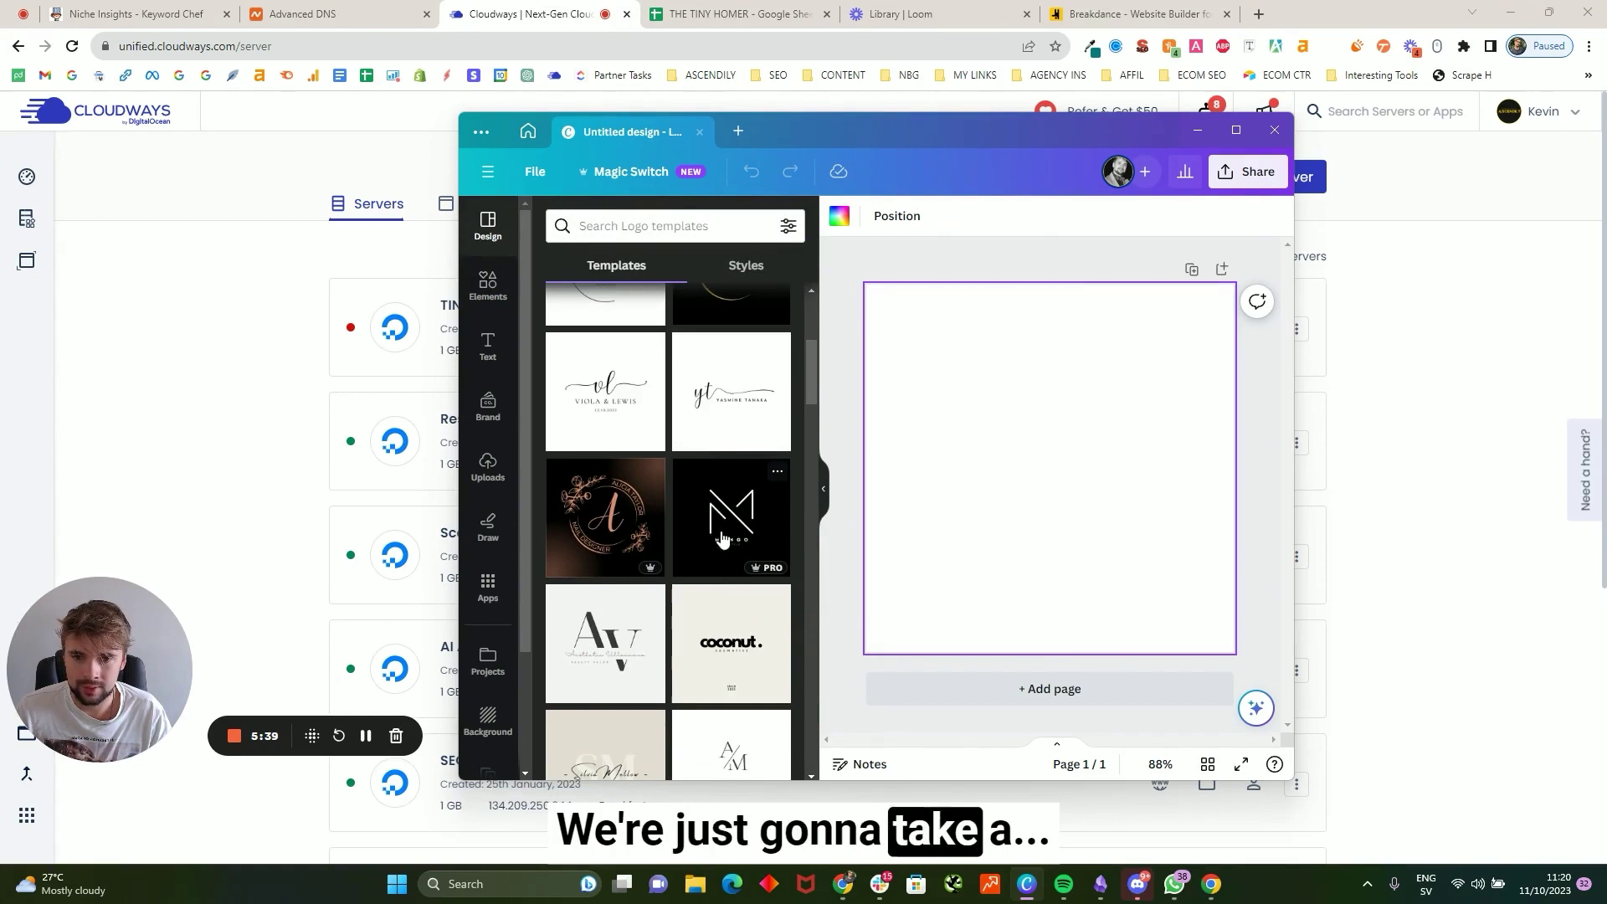
scroll(725, 534, up, 5)
scroll(725, 534, down, 7)
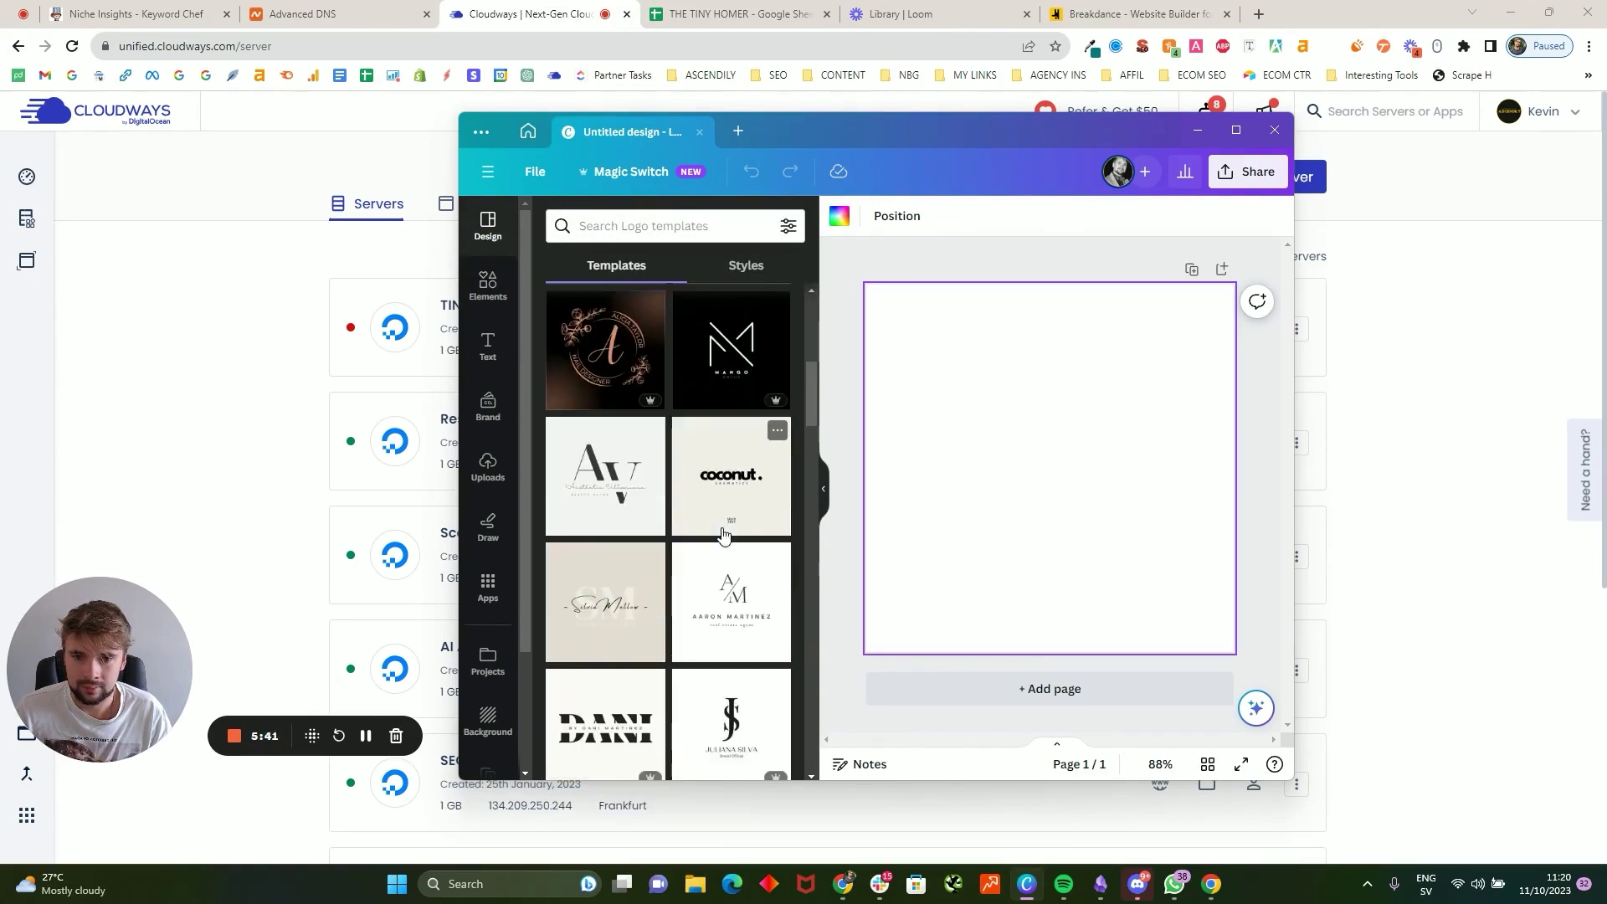
click(720, 498)
- Replace the "coconut." title with "thetinyhomer", widen its text box to fit one line, and center it on the page
click(1048, 468)
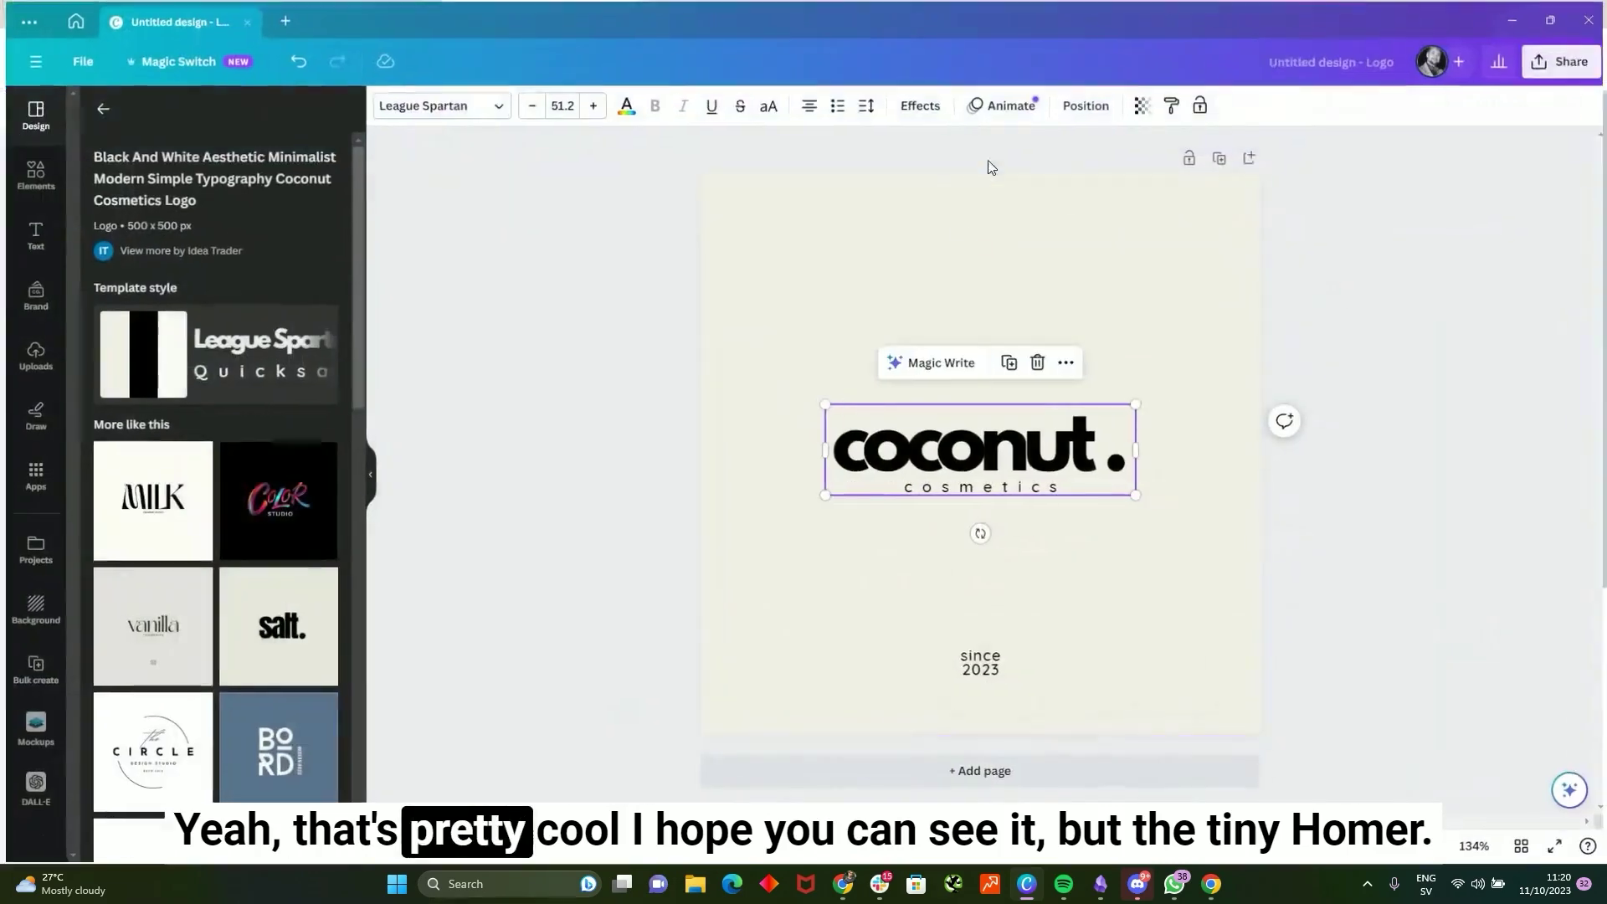
triple_click(1050, 442)
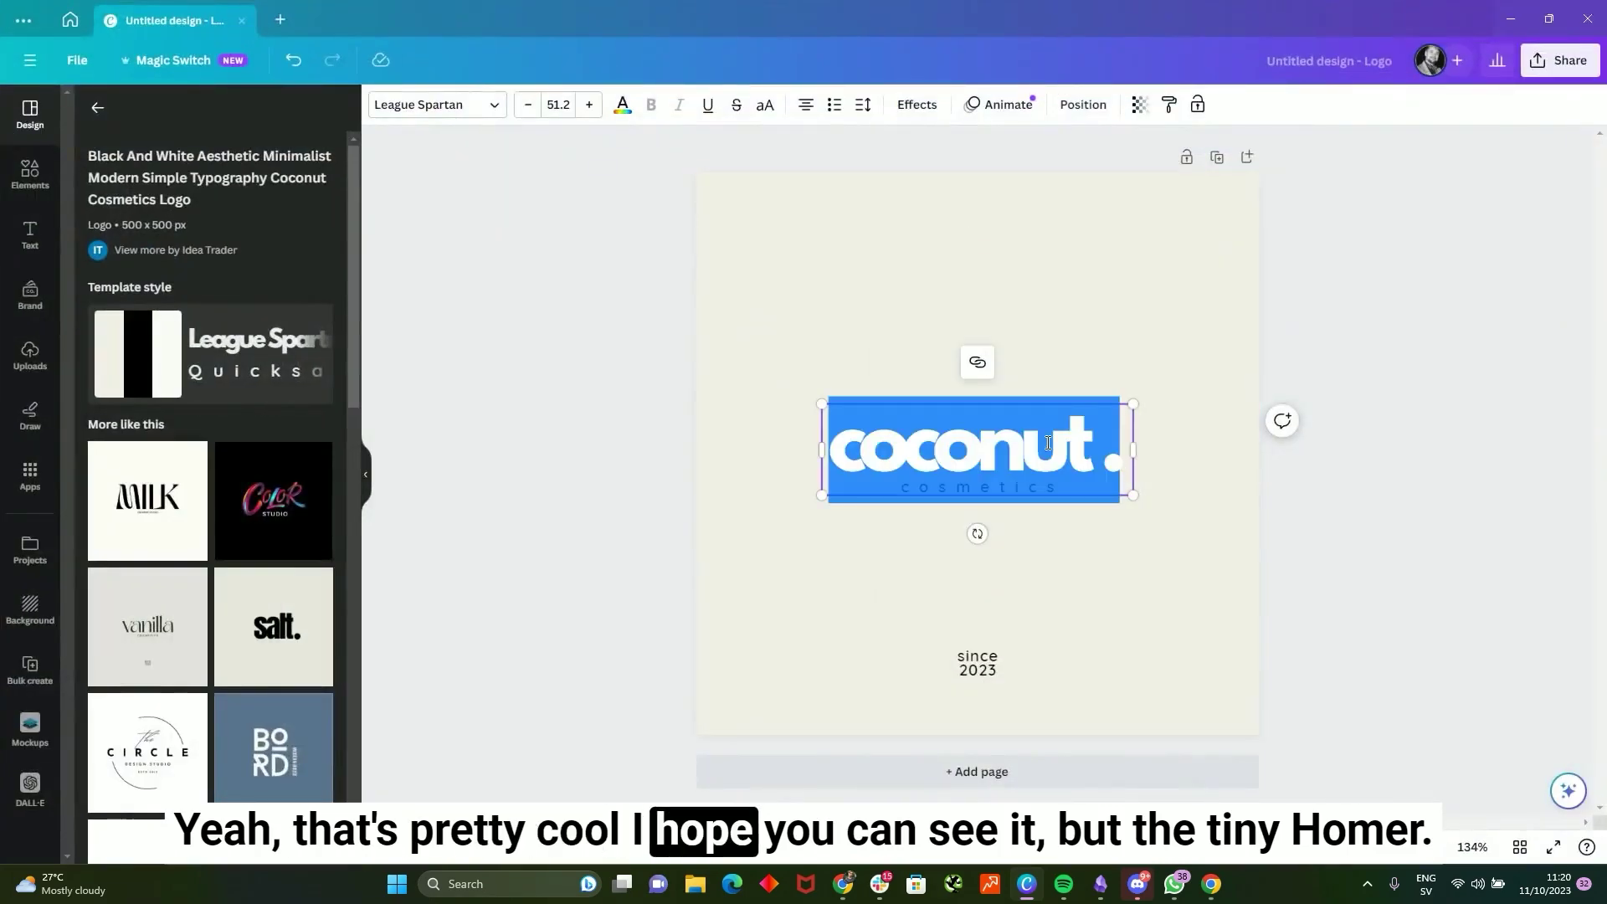
text(THE)
key(BackSpace)
key(BackSpace)
key(BackSpace)
text(the)
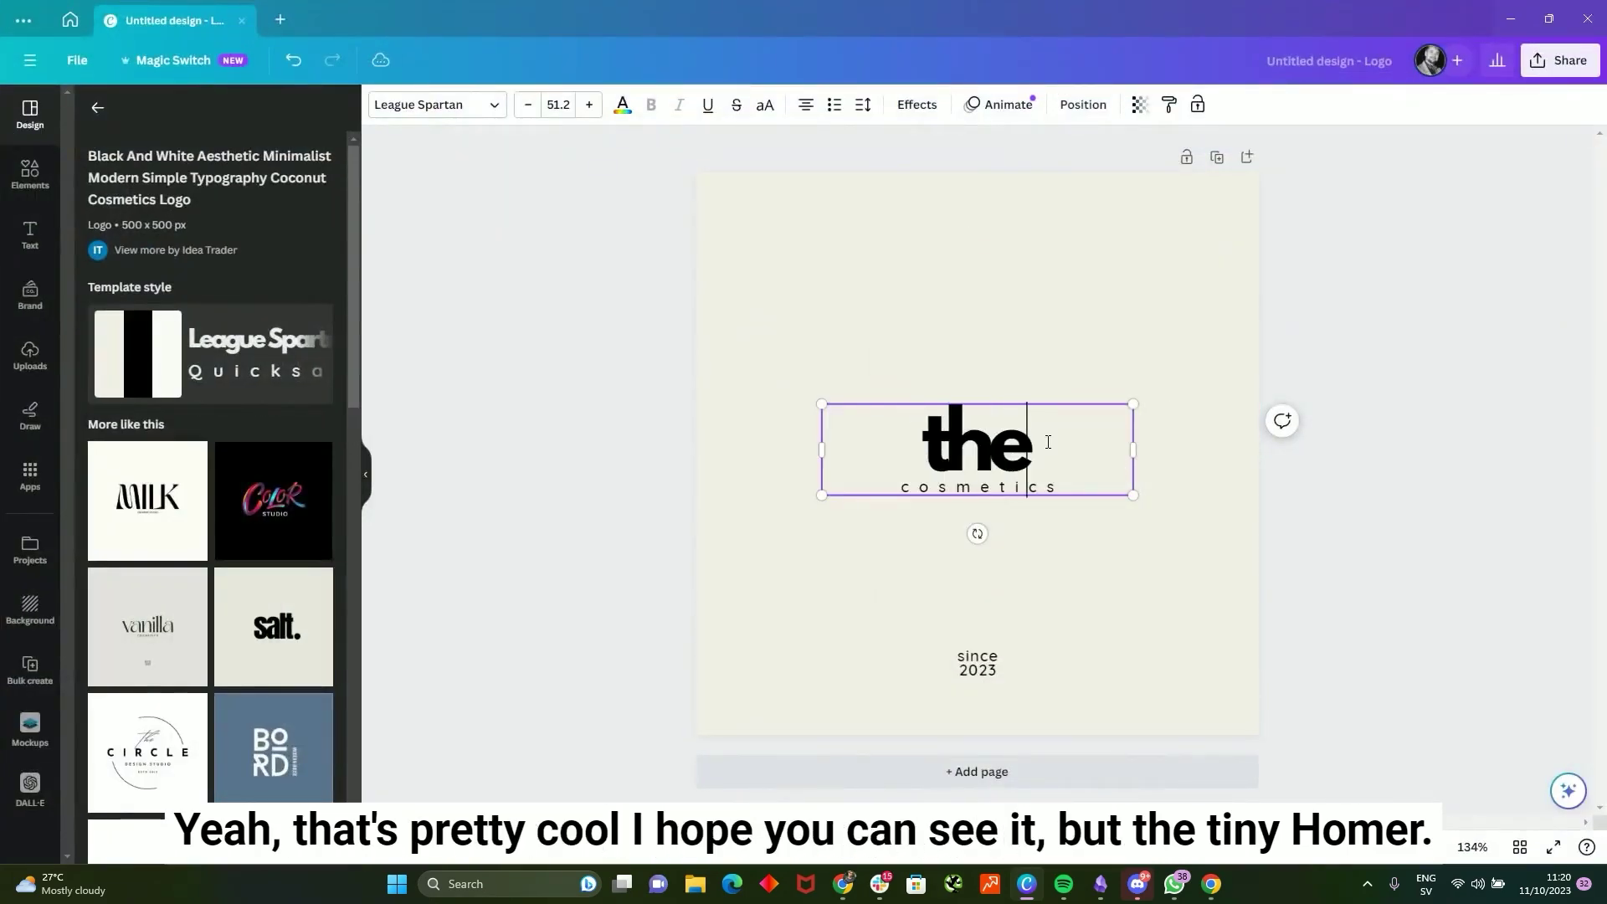
text(tinyhomer)
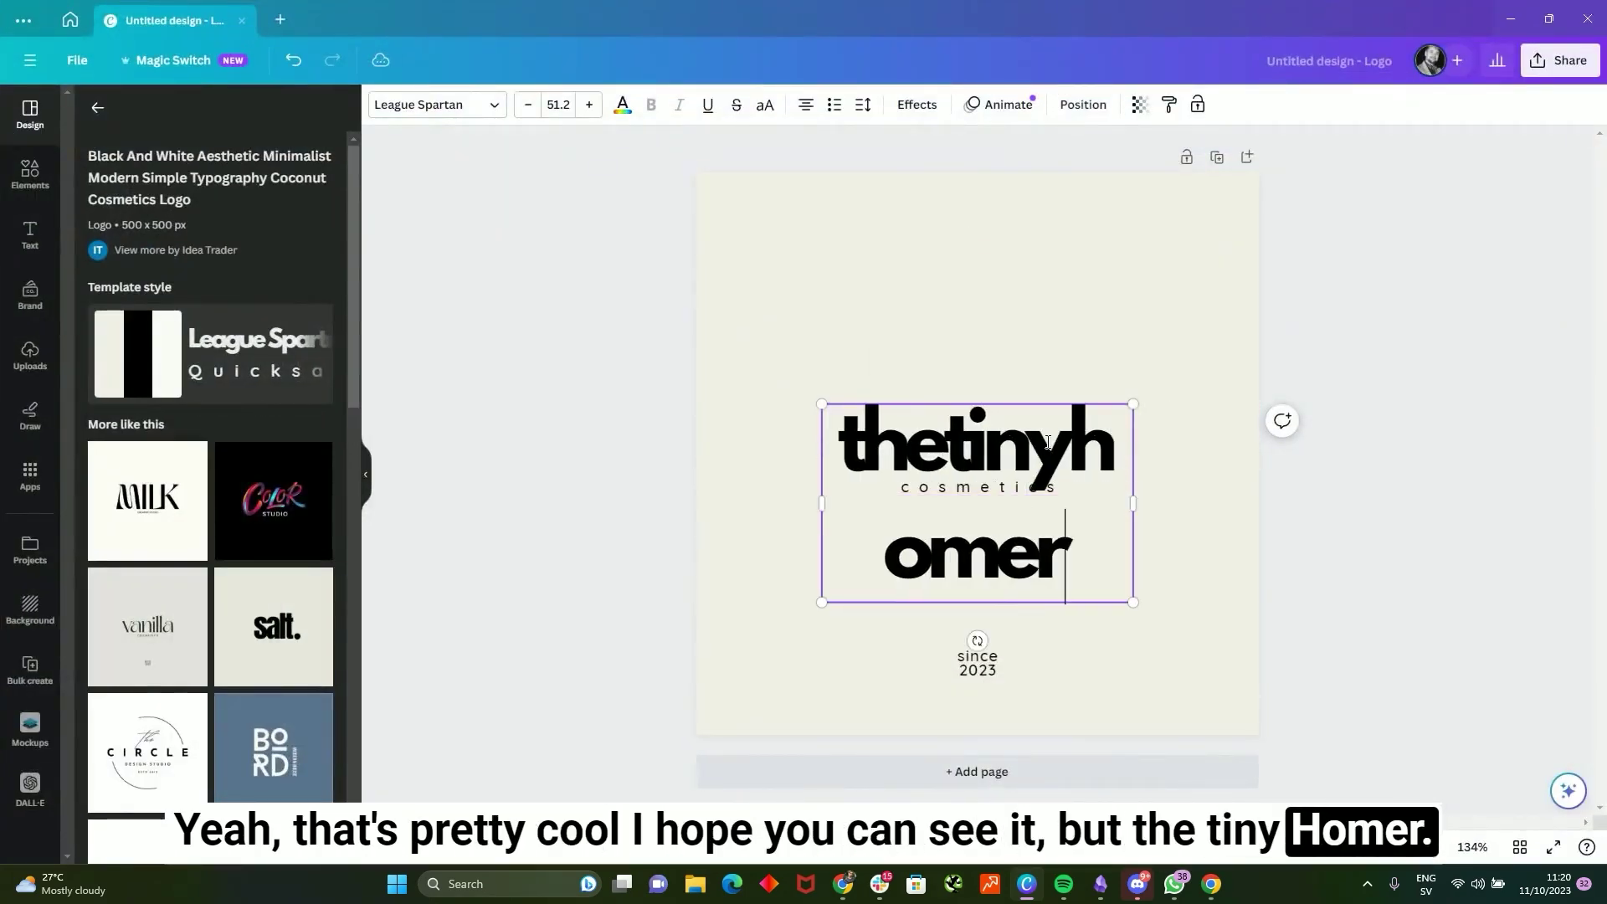
drag(1135, 502, 1346, 498)
drag(1189, 452, 1056, 452)
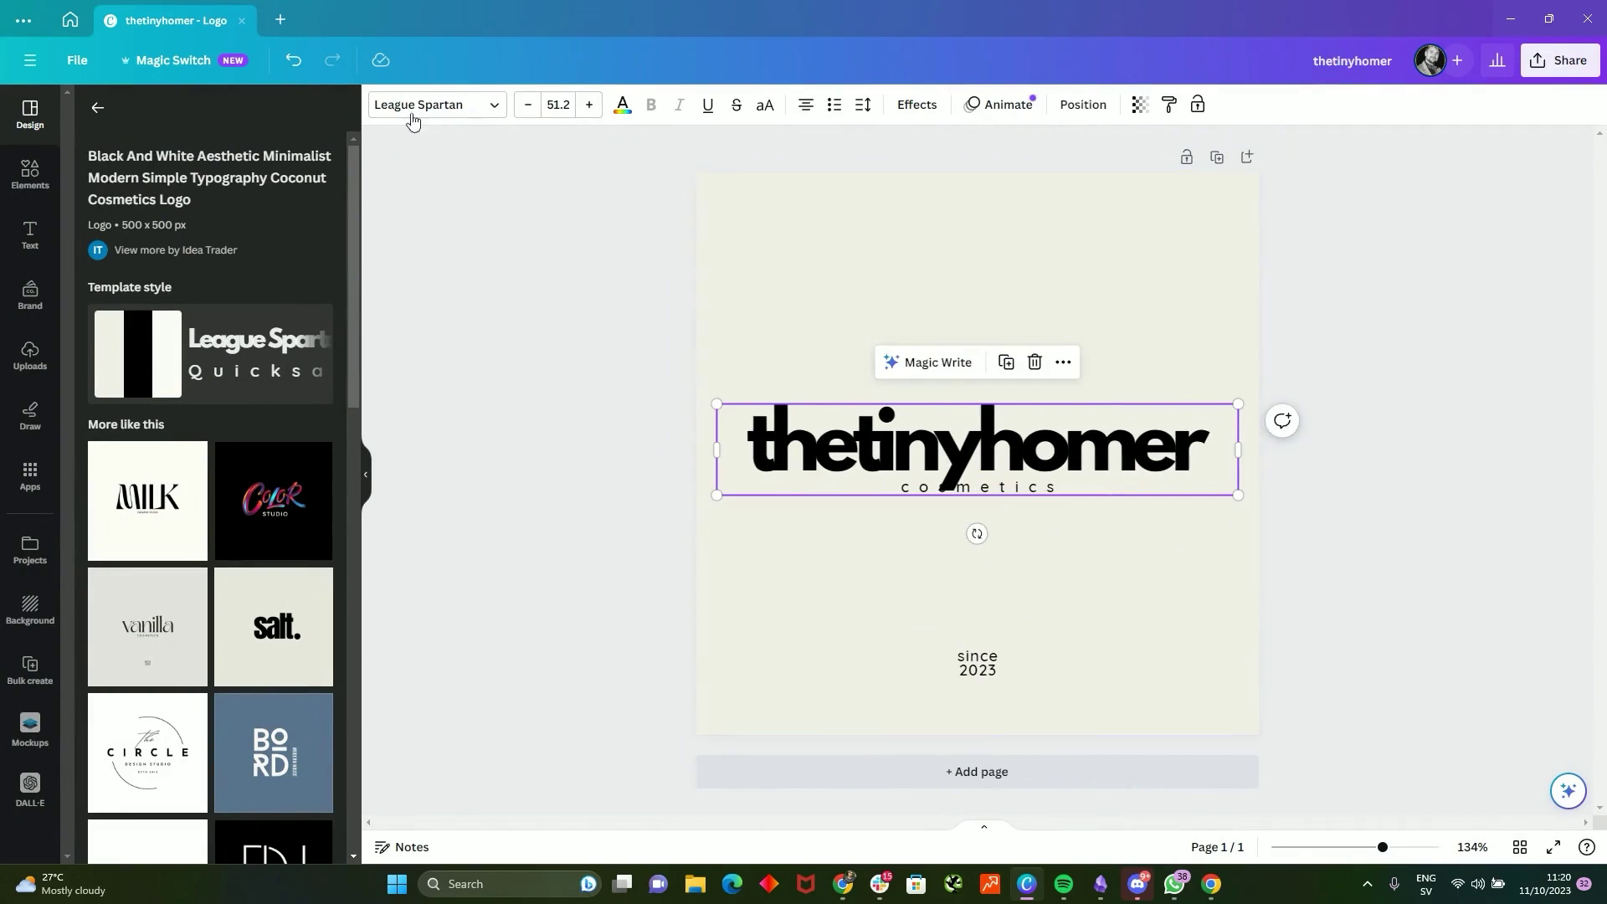
- Delete the "cosmetics" tagline and undo the deletion
click(986, 497)
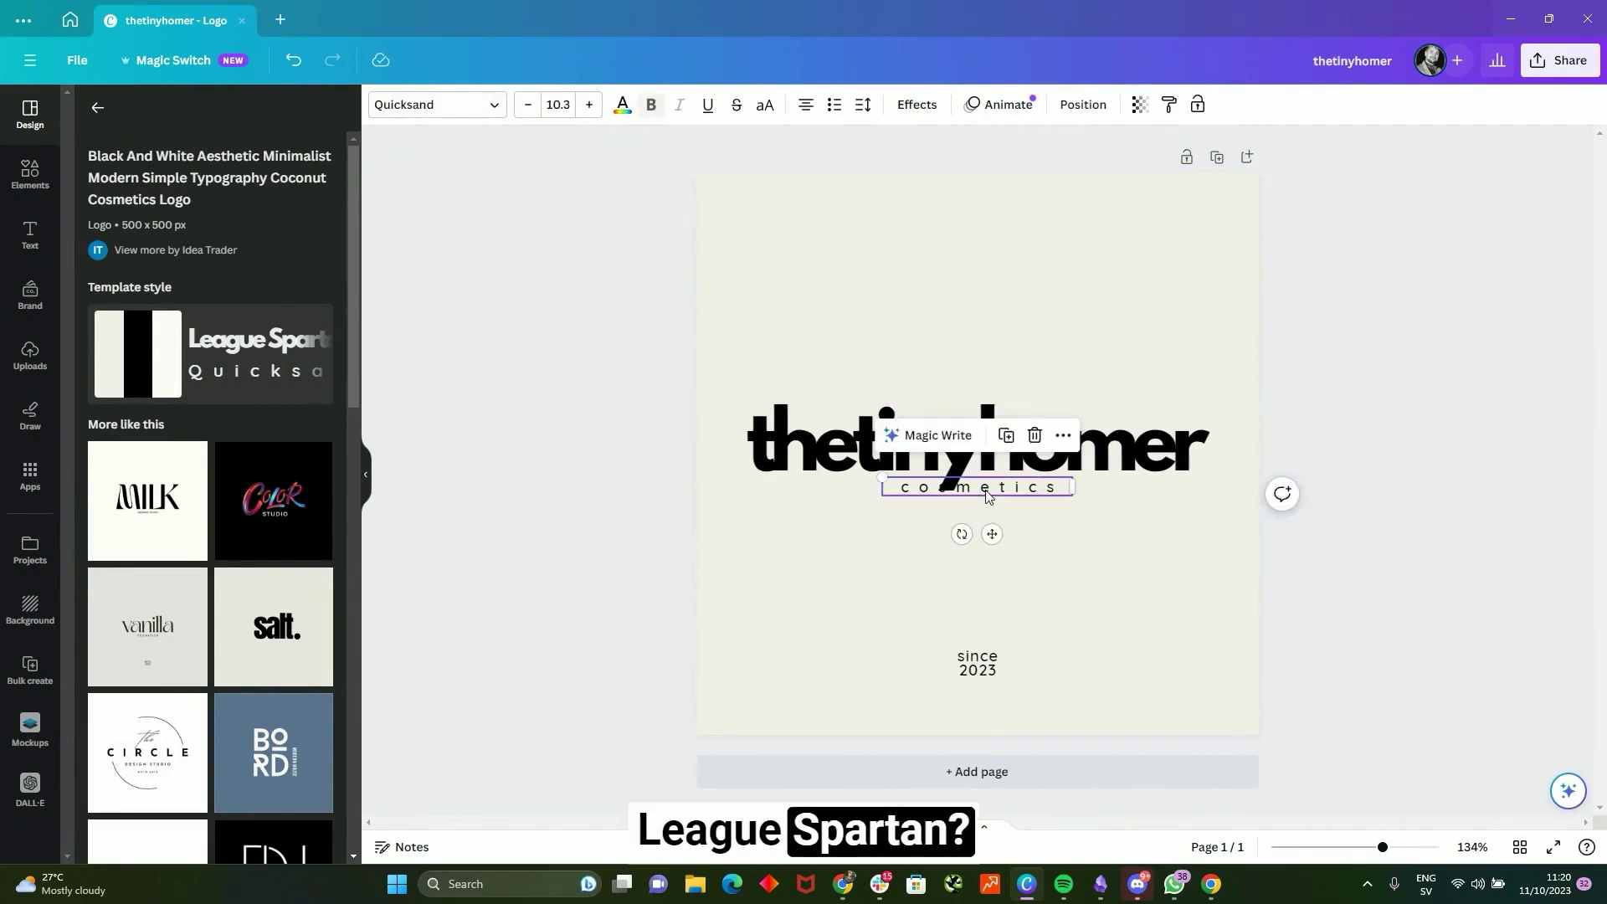
key(Delete)
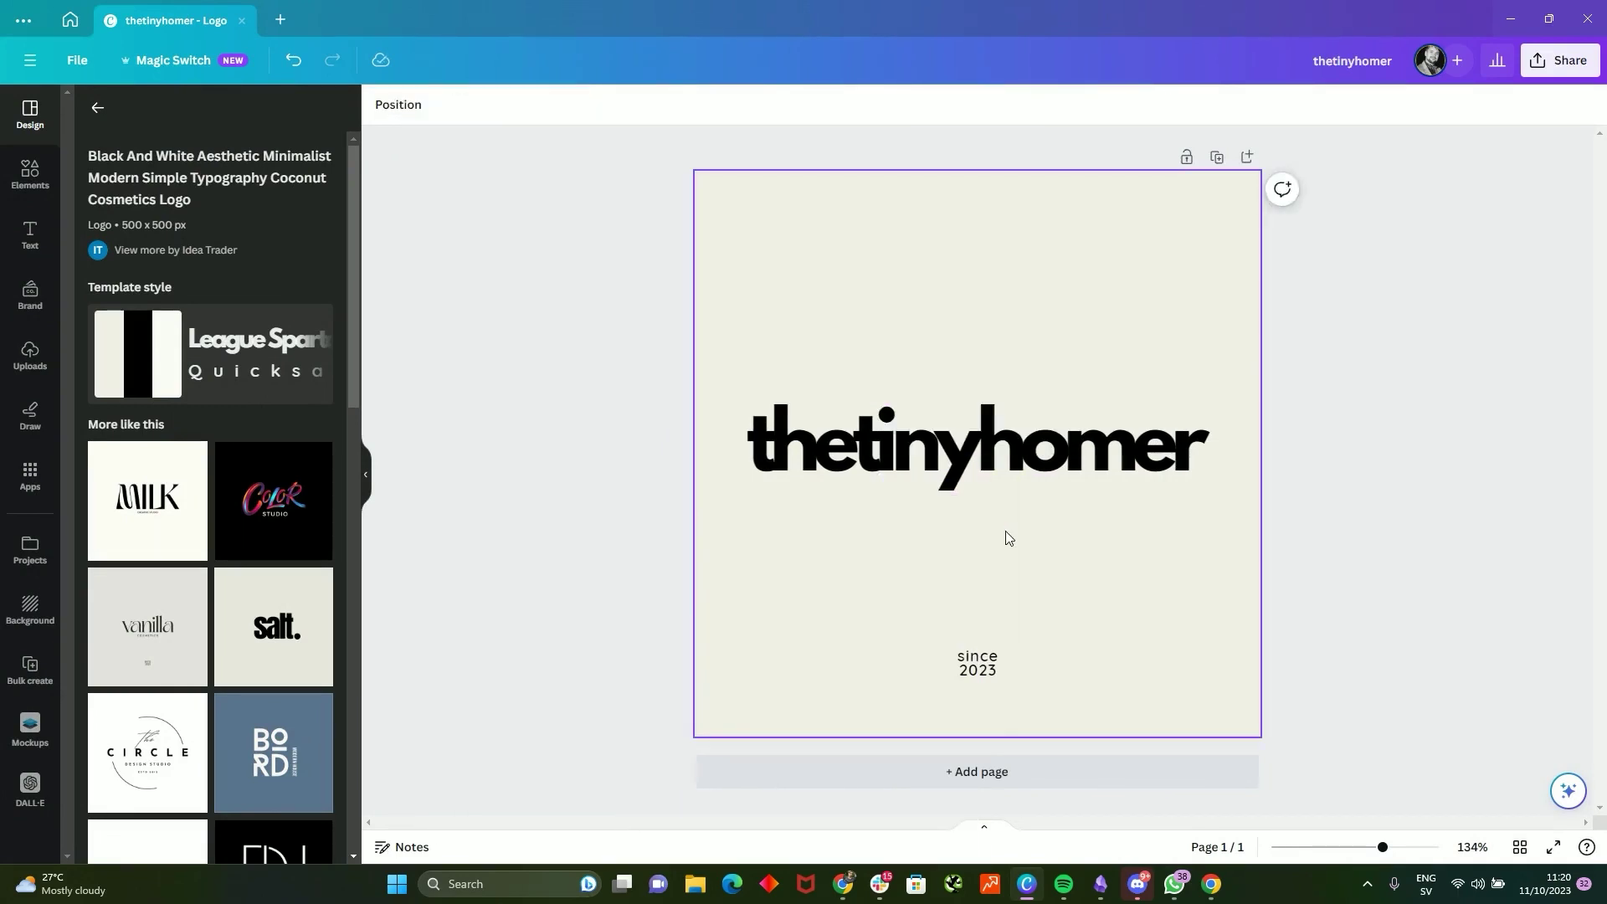
key(ctrl+z)
- Replace the "cosmetics" tagline with "live simply" and move it slightly down below the title
click(993, 493)
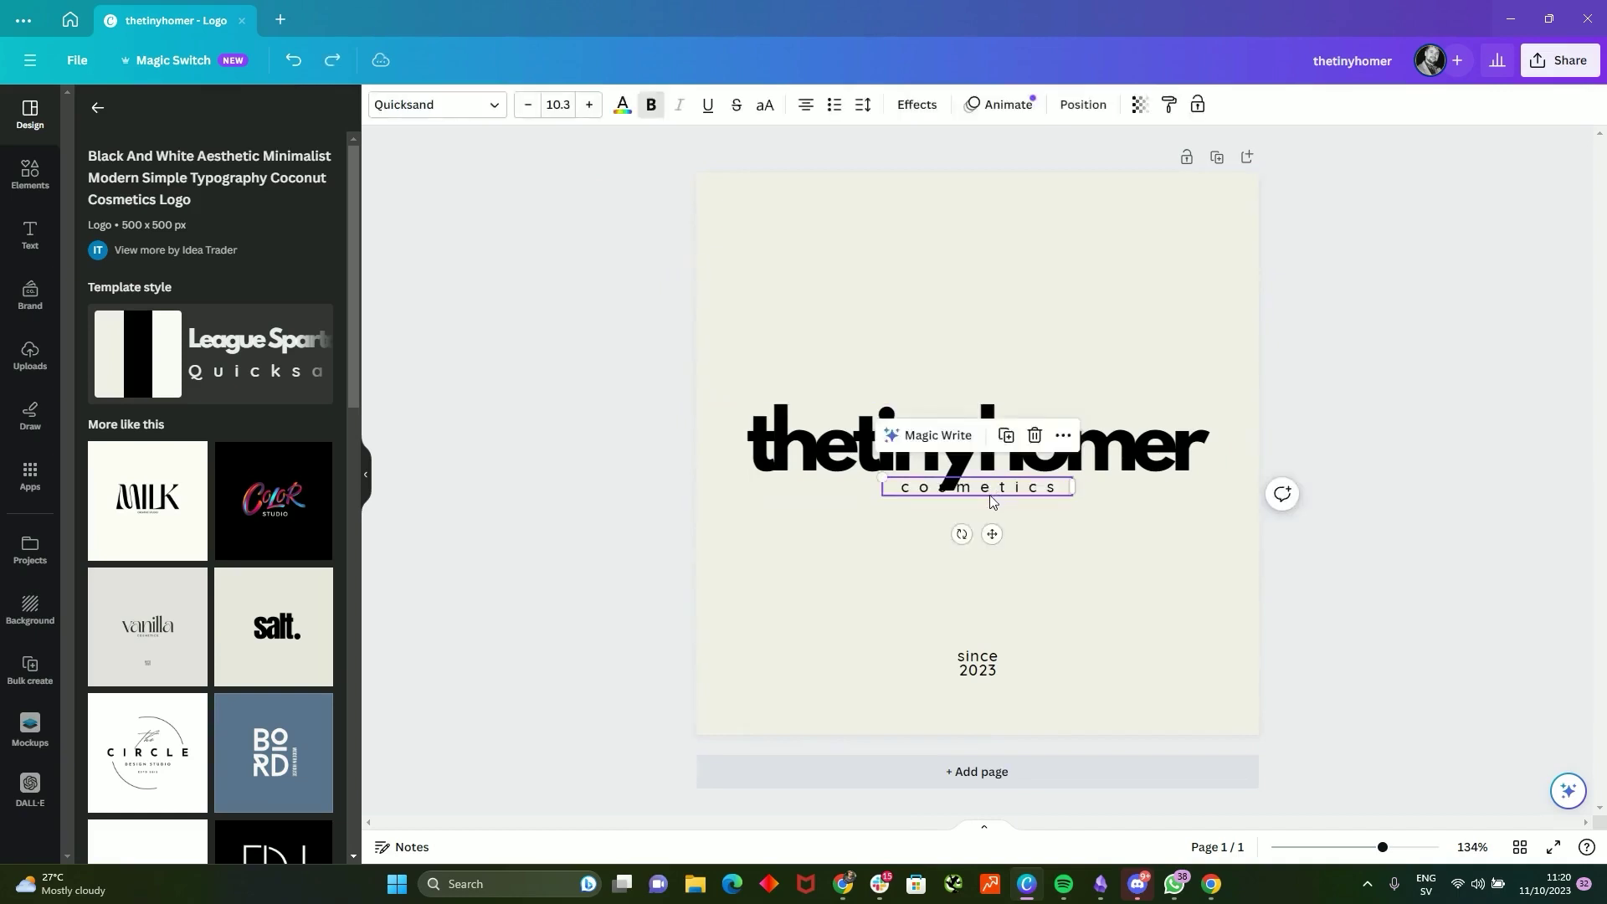
double_click(991, 495)
text(Live simply)
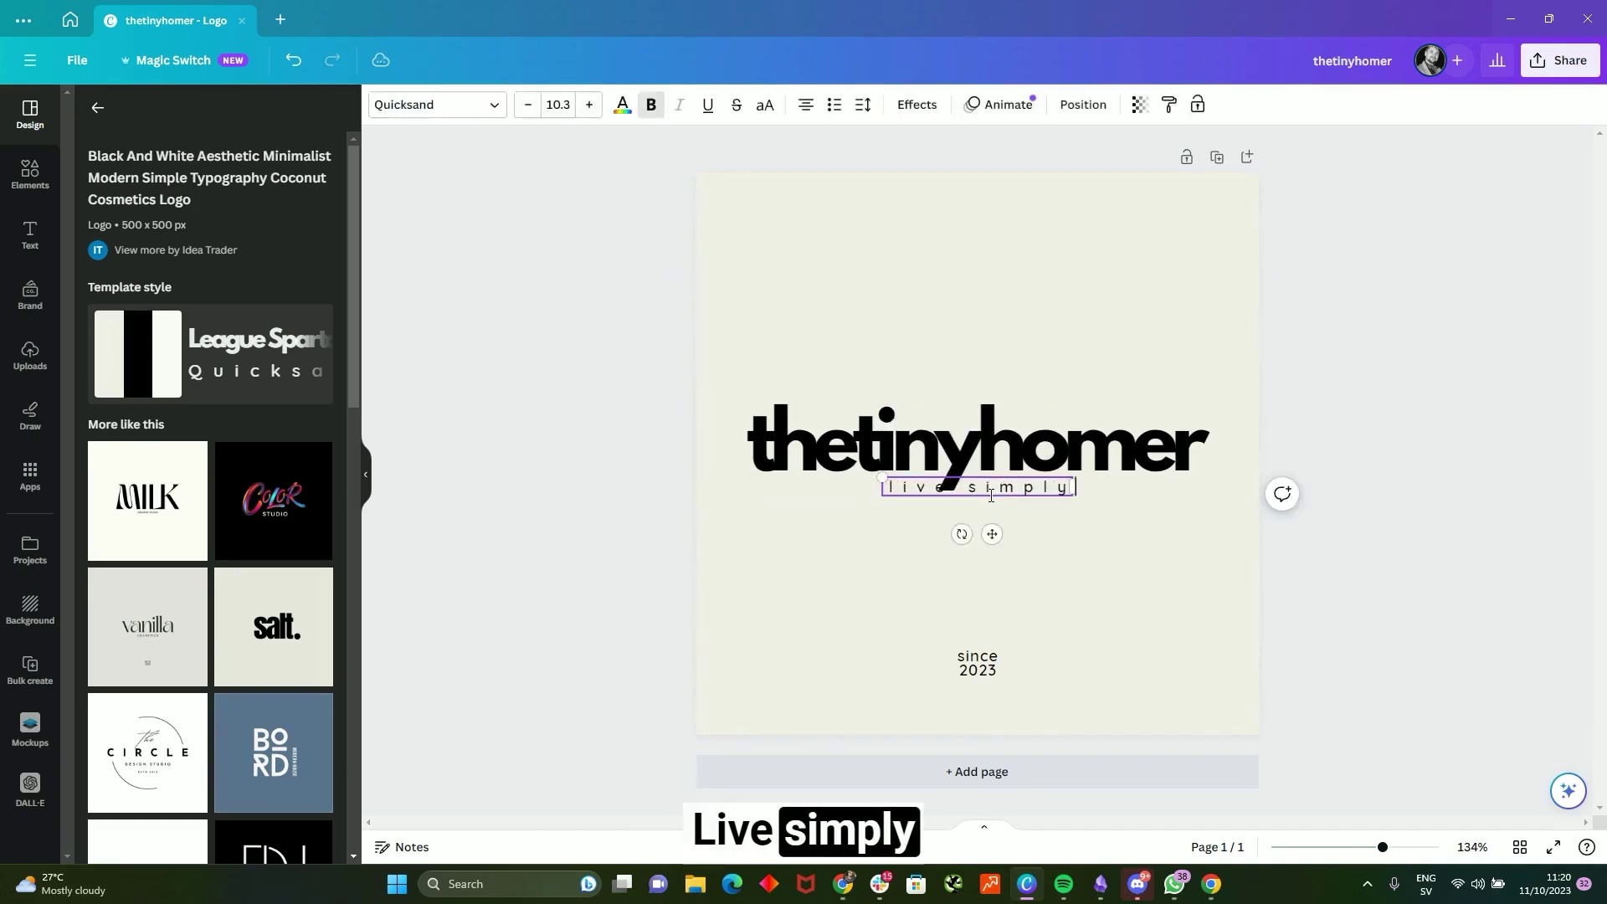
click(1013, 537)
click(1012, 497)
click(1012, 500)
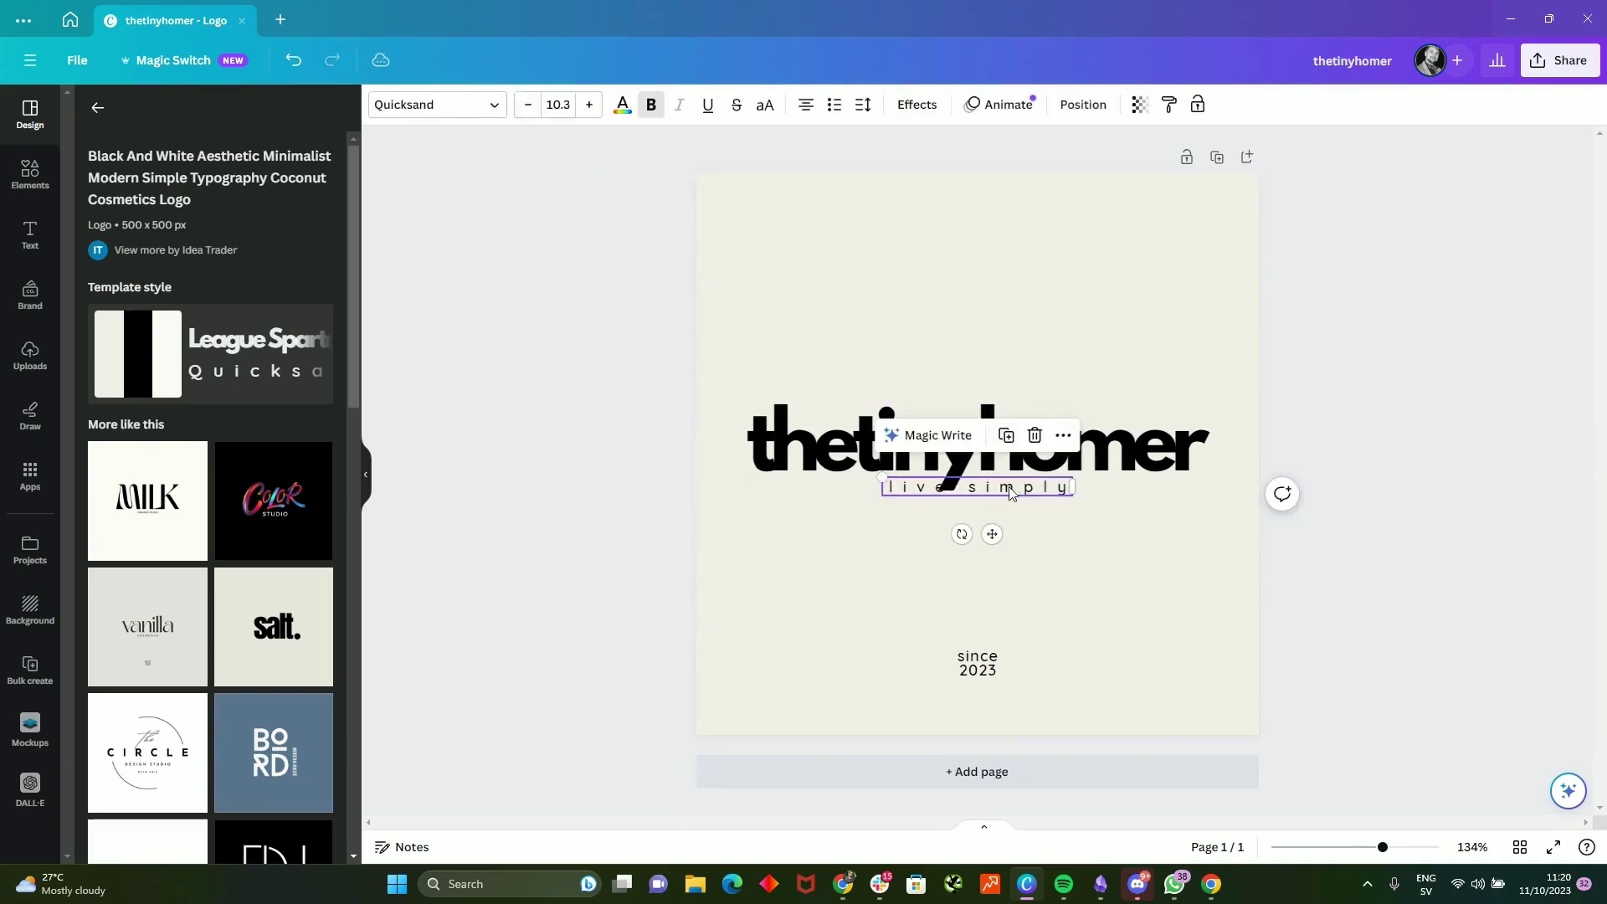
drag(1012, 499, 1012, 508)
click(1138, 611)
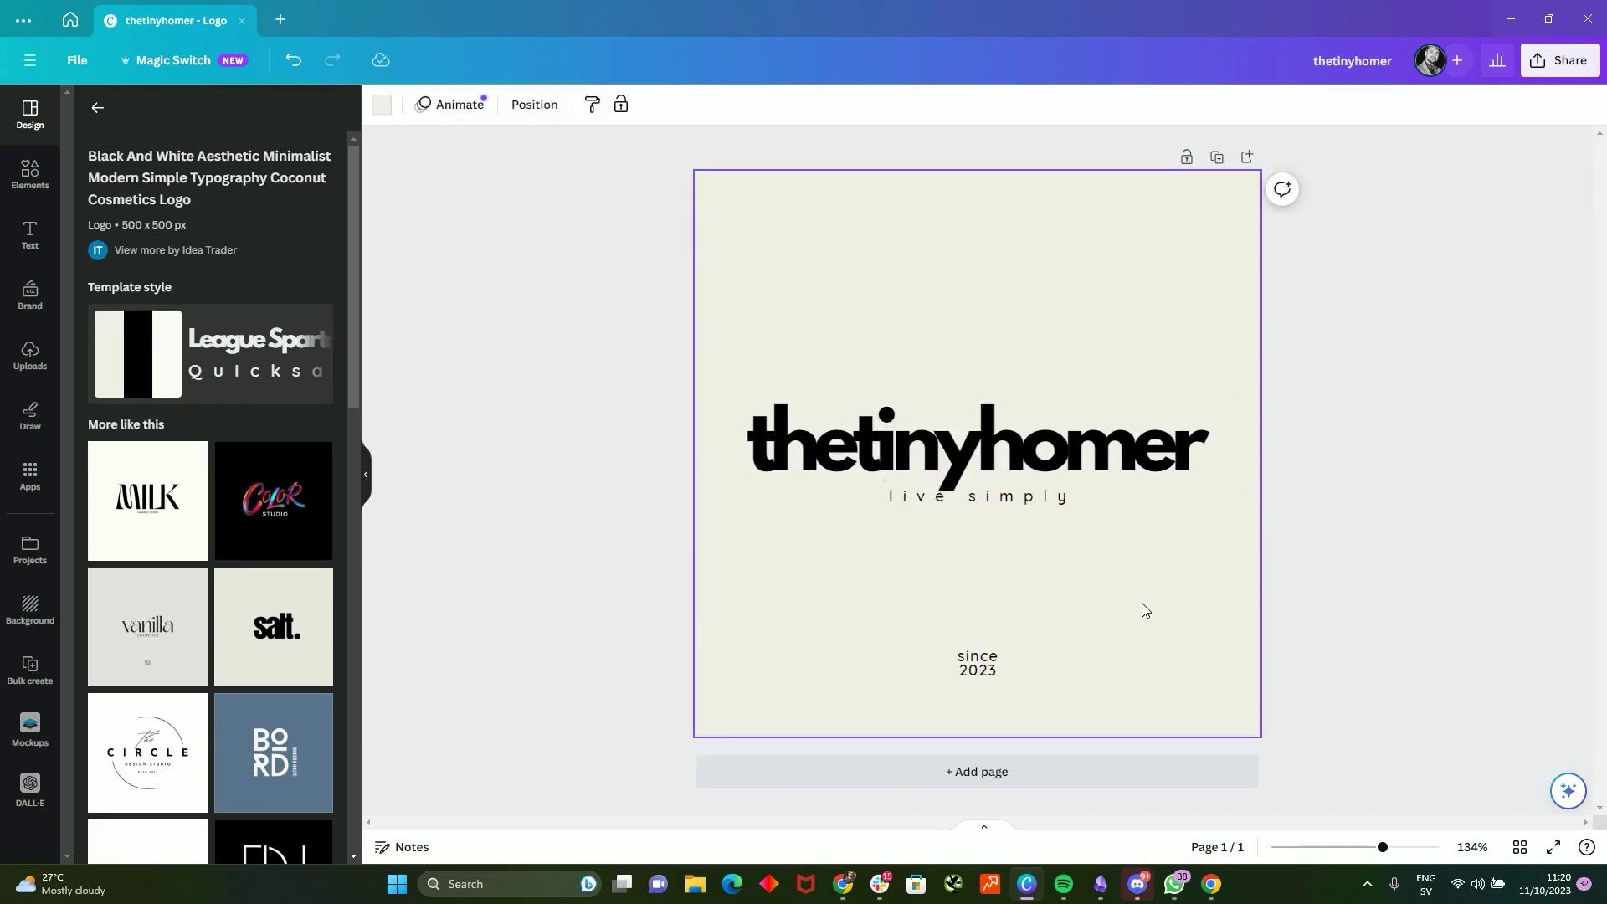
- Change the tagline's wording to "simply live"
click(999, 495)
text(si)
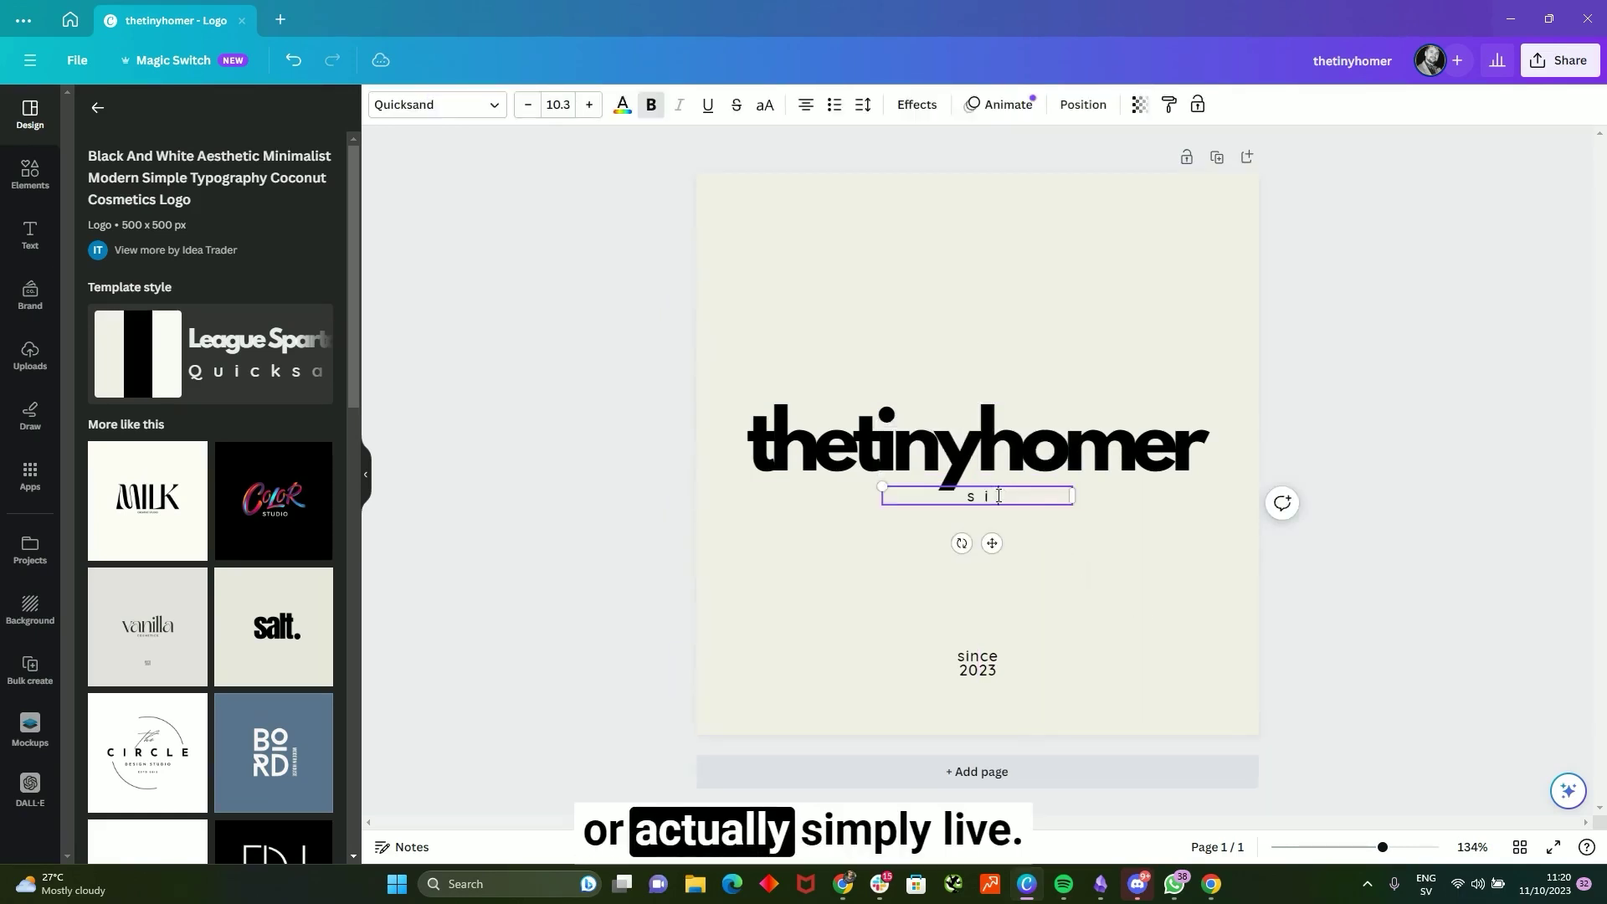
text(mply live)
click(1105, 552)
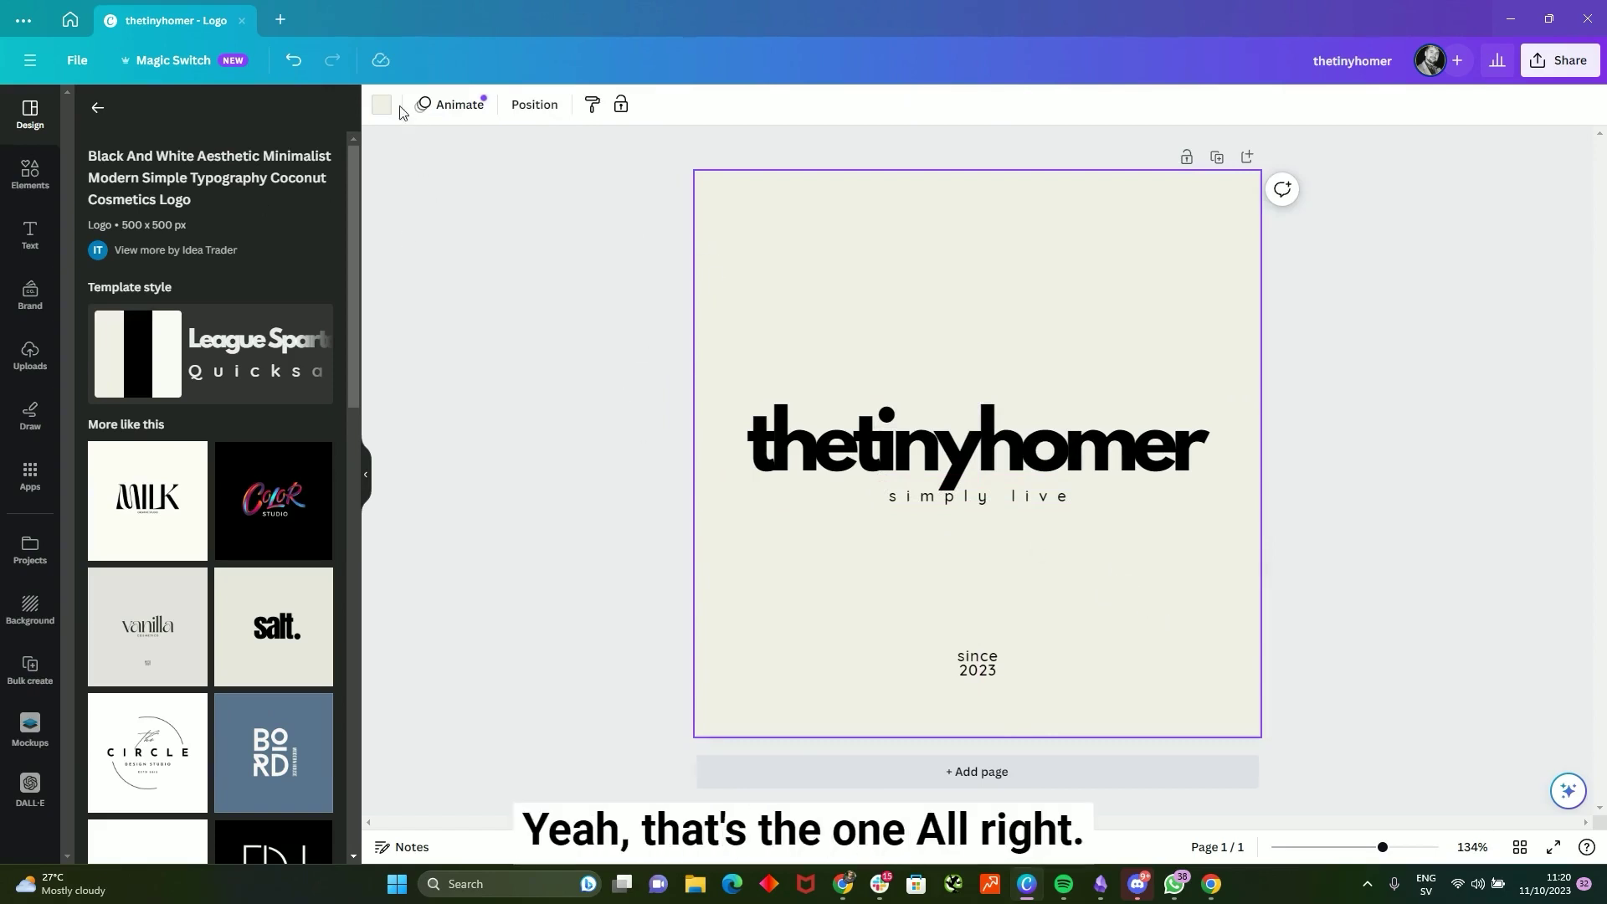
- Make a copy of the finished thetinyhomer logo design
click(893, 431)
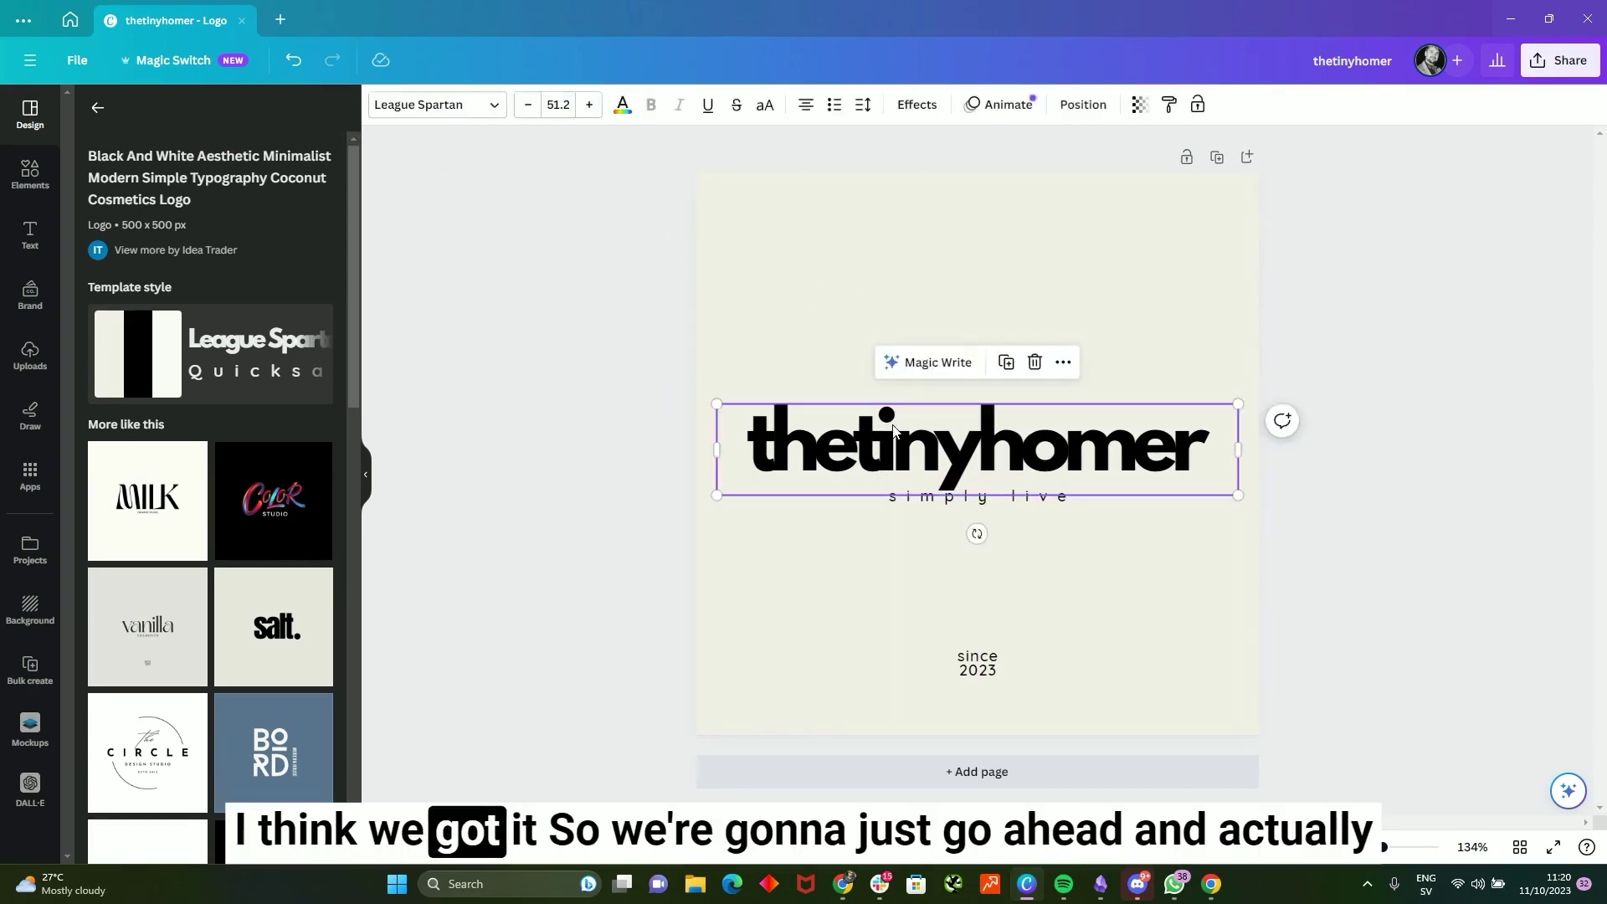
key(Escape)
click(77, 60)
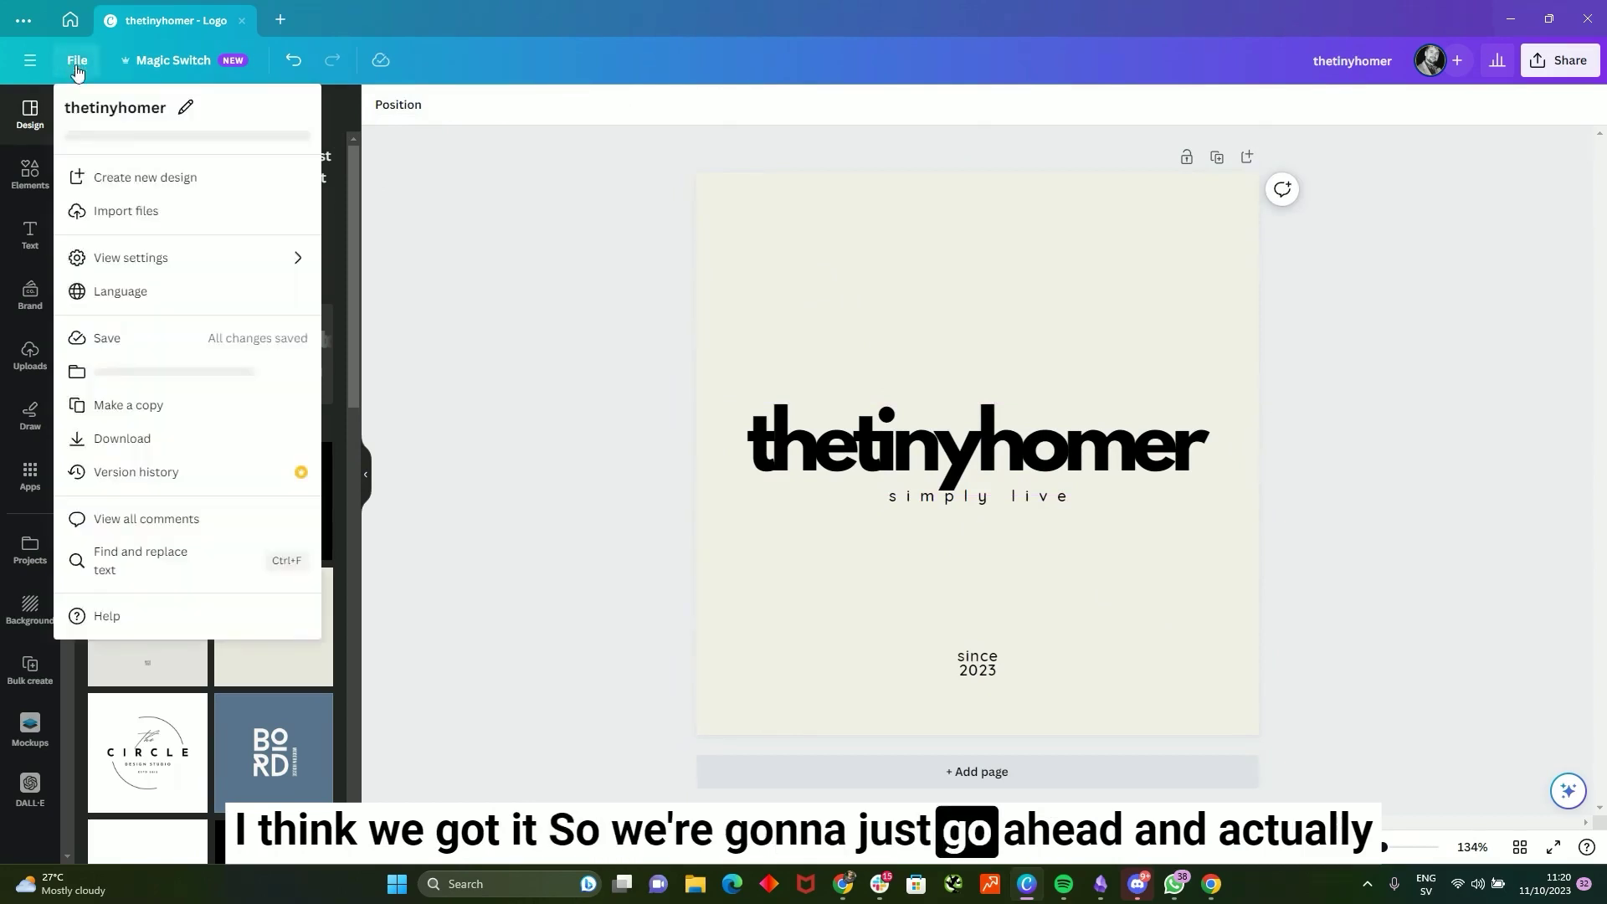
click(145, 406)
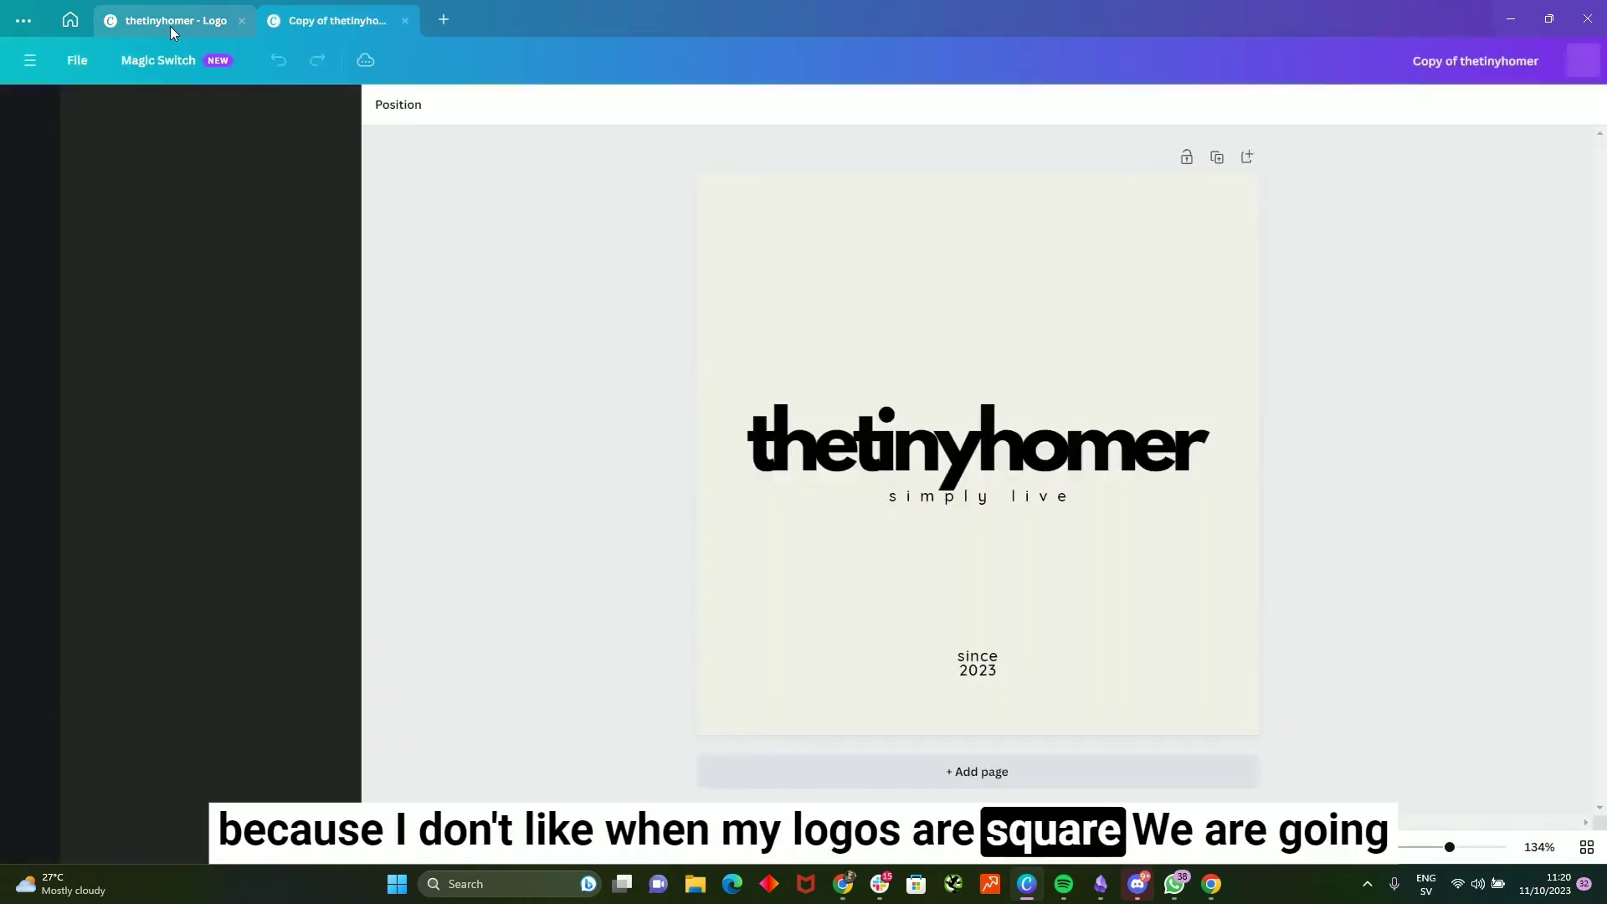
- Create a resized copy of the duplicated logo at a custom size of 500 × 300 px and open it
click(77, 61)
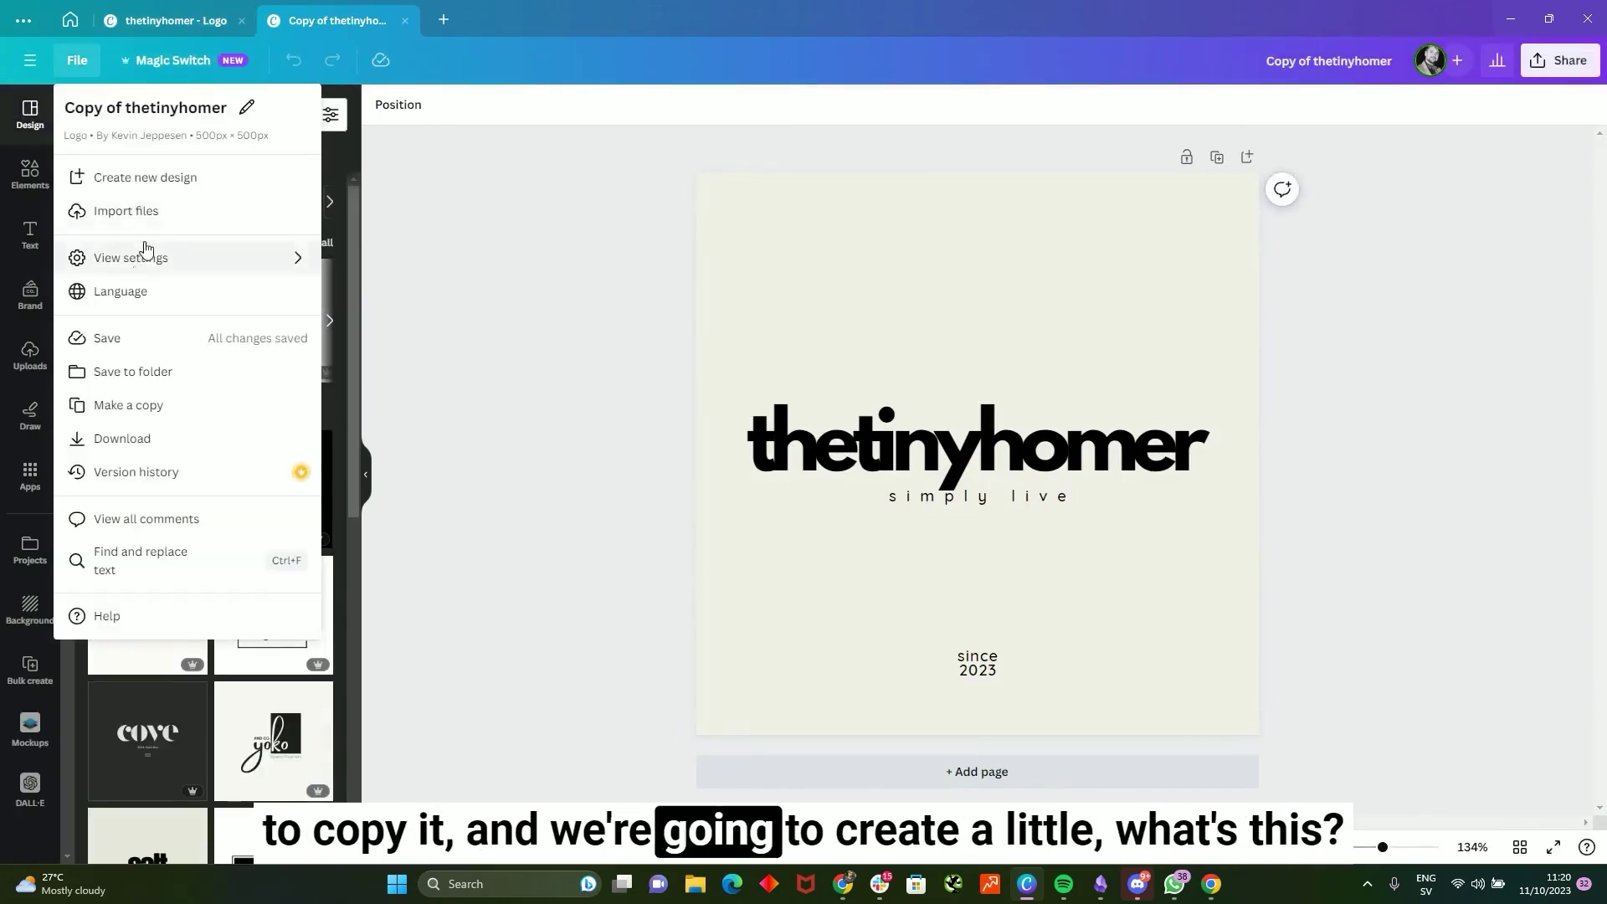
click(173, 61)
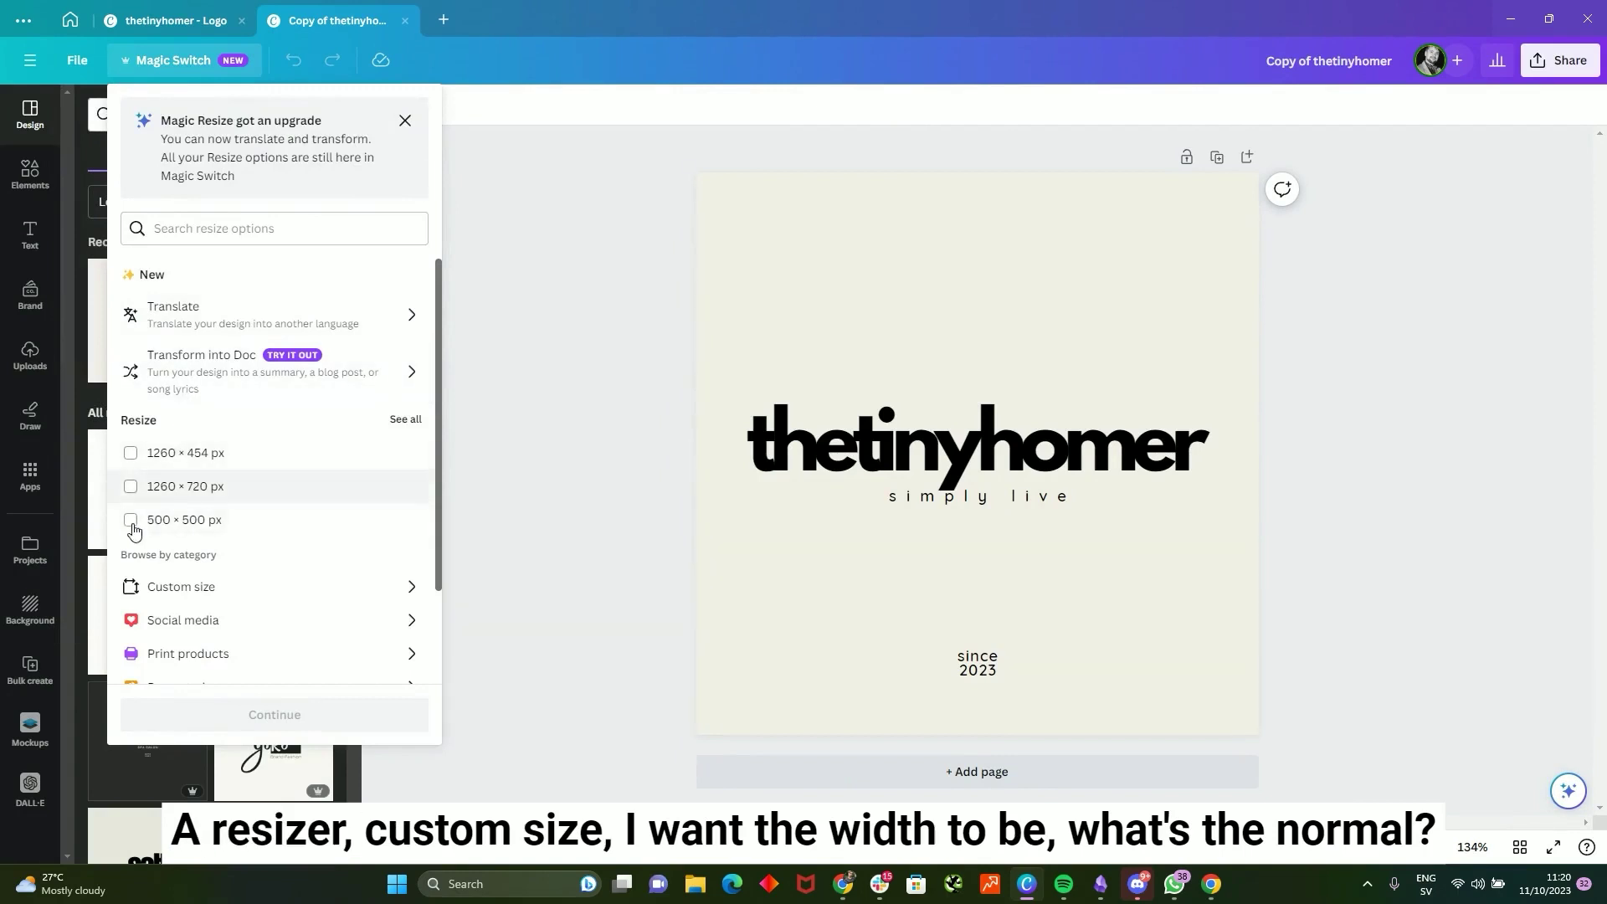
click(151, 587)
click(159, 335)
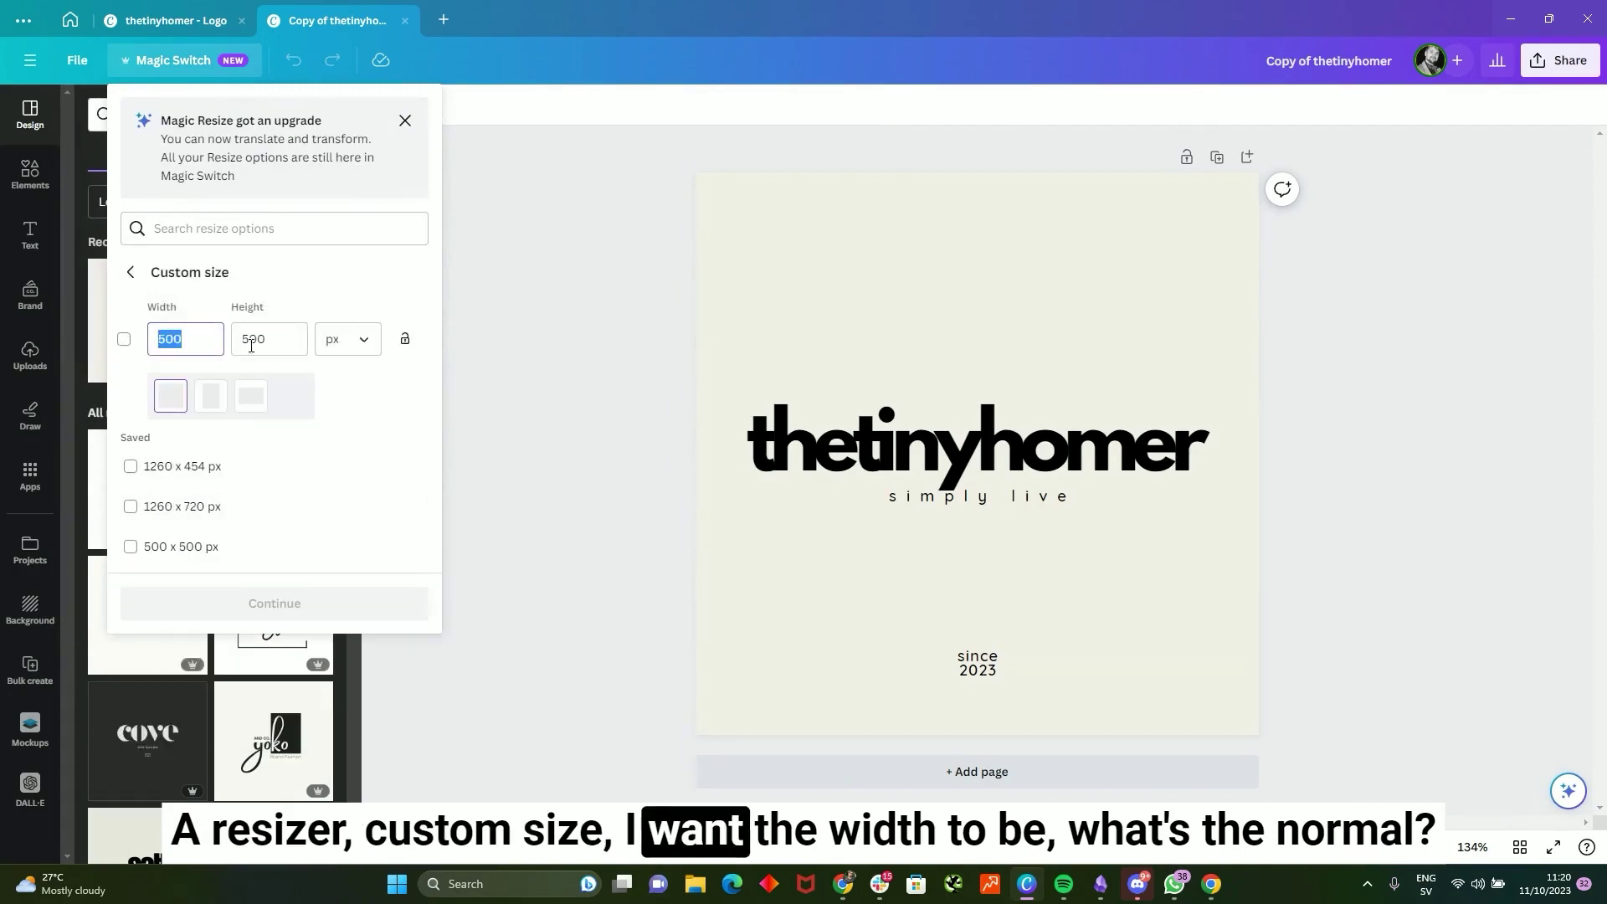
click(297, 336)
text(30)
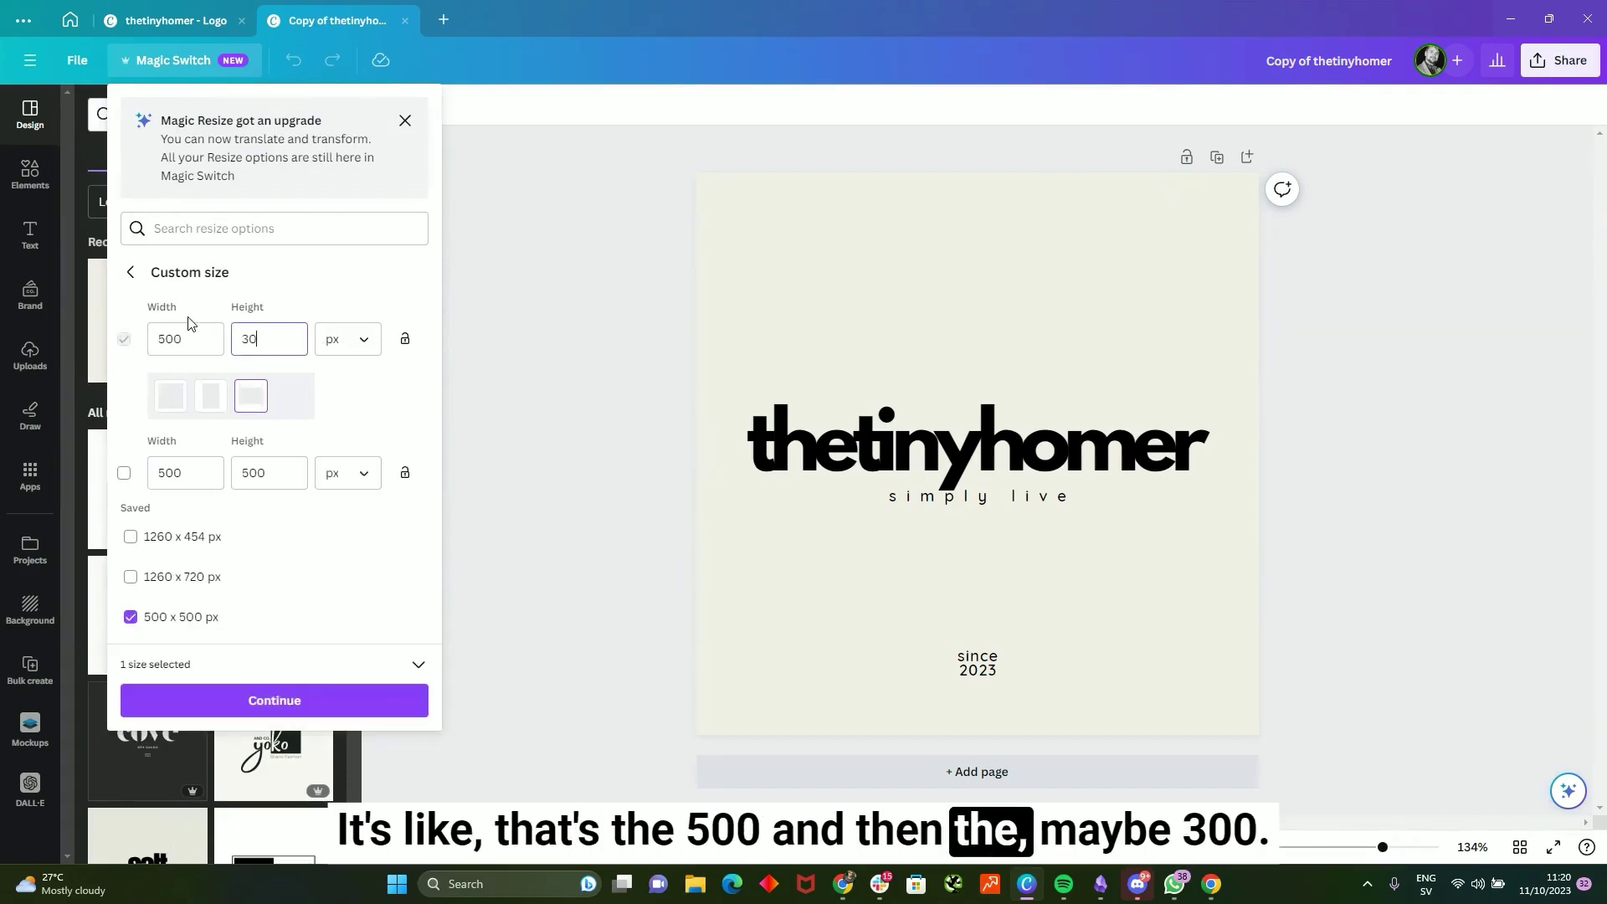
click(217, 335)
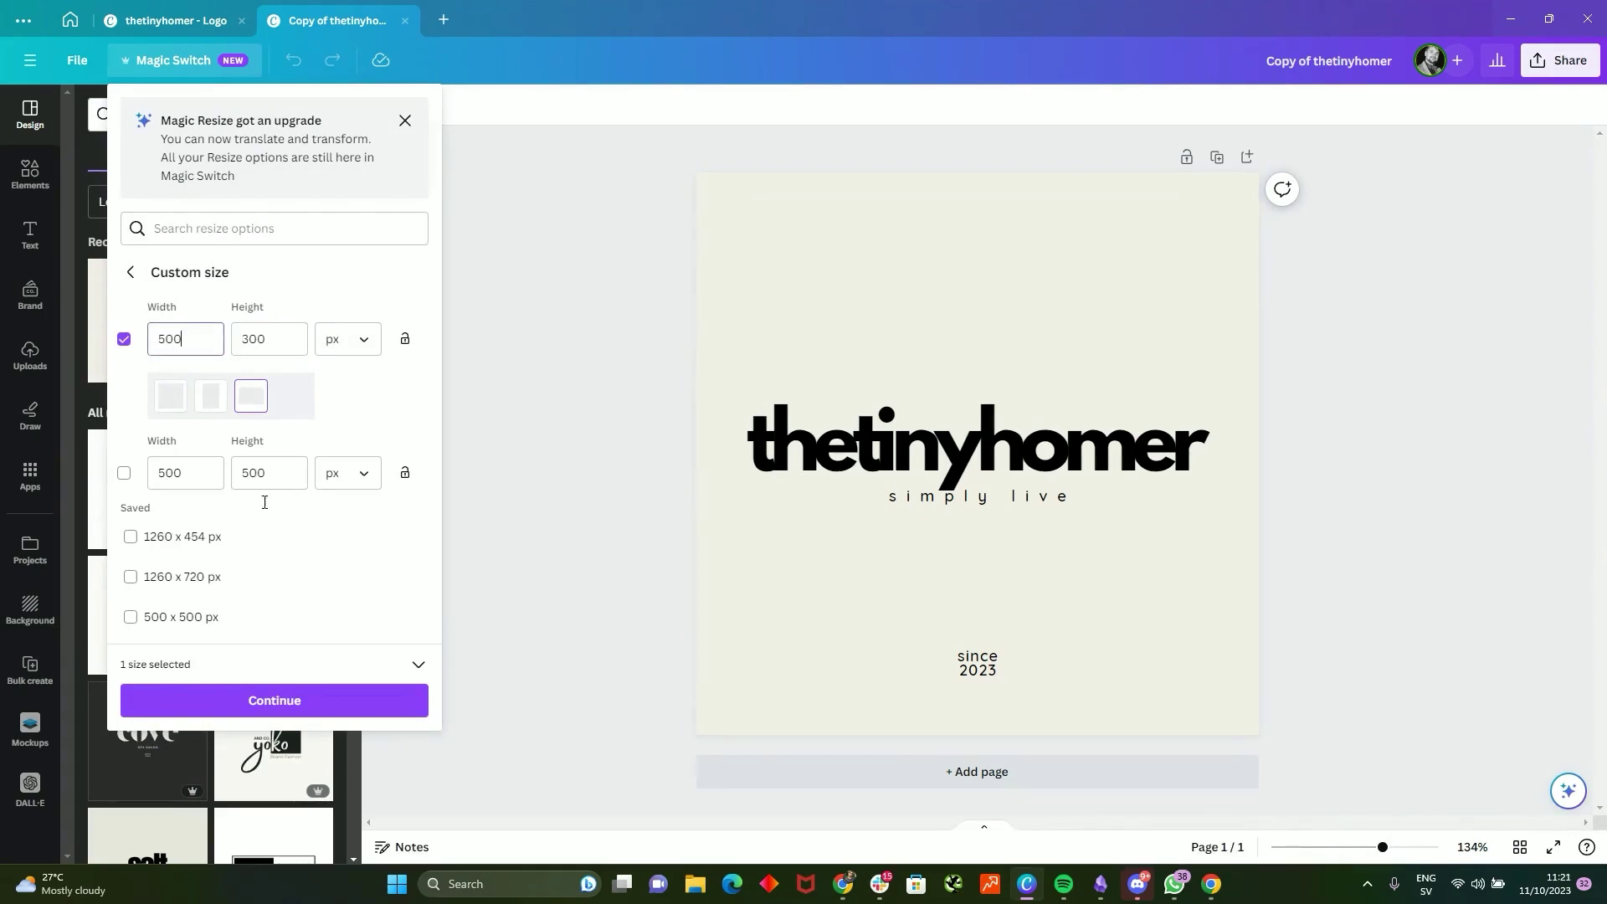
click(256, 713)
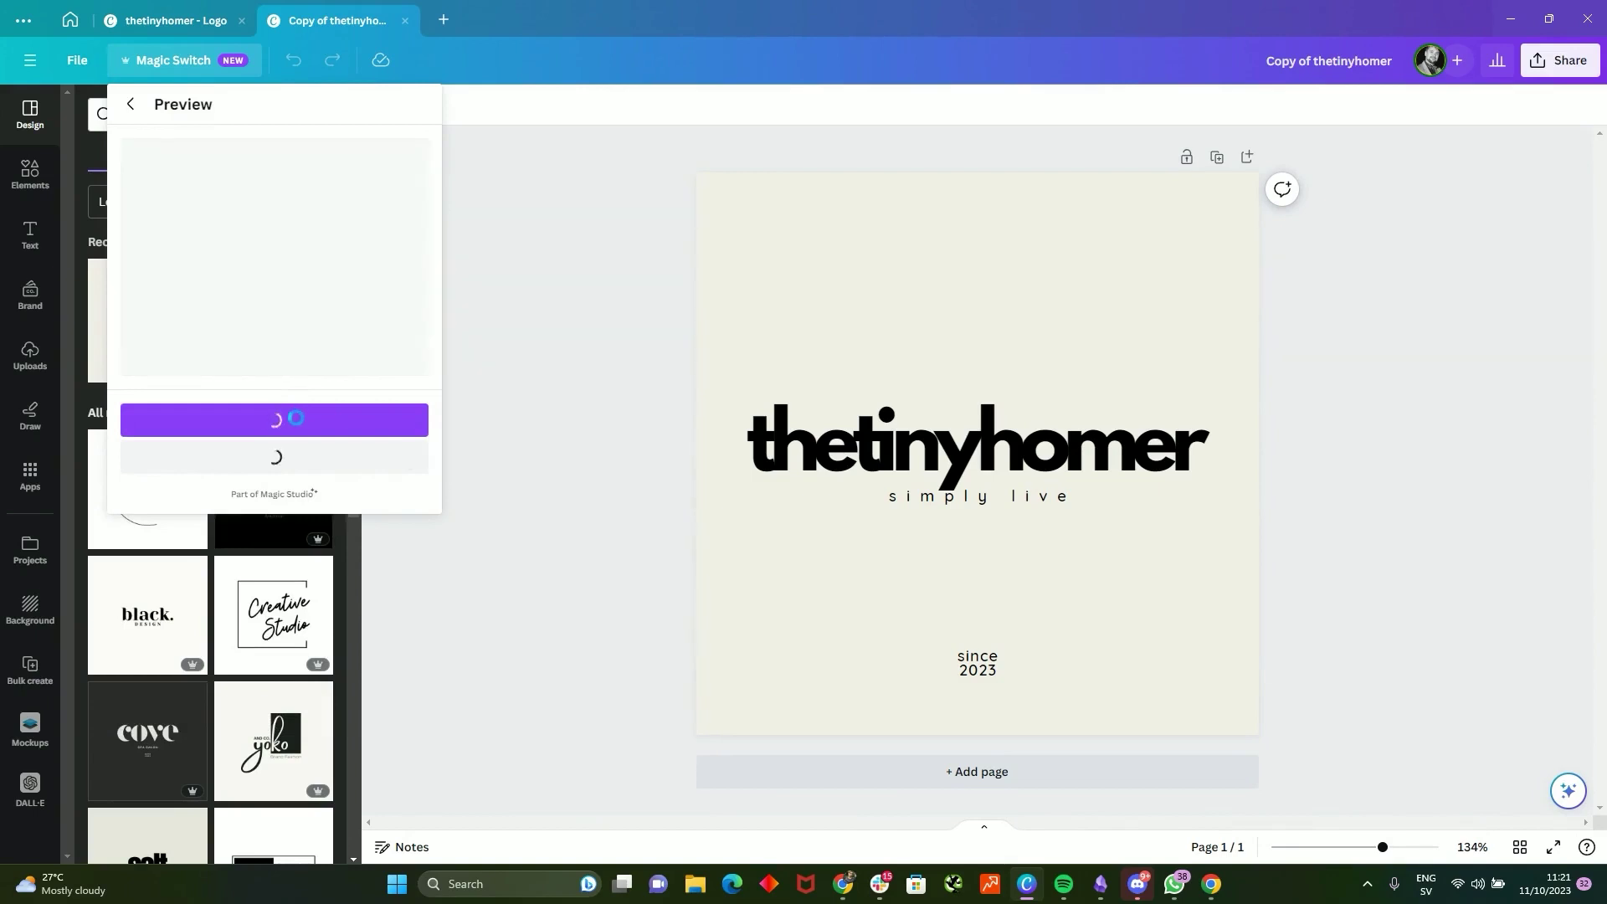
click(300, 423)
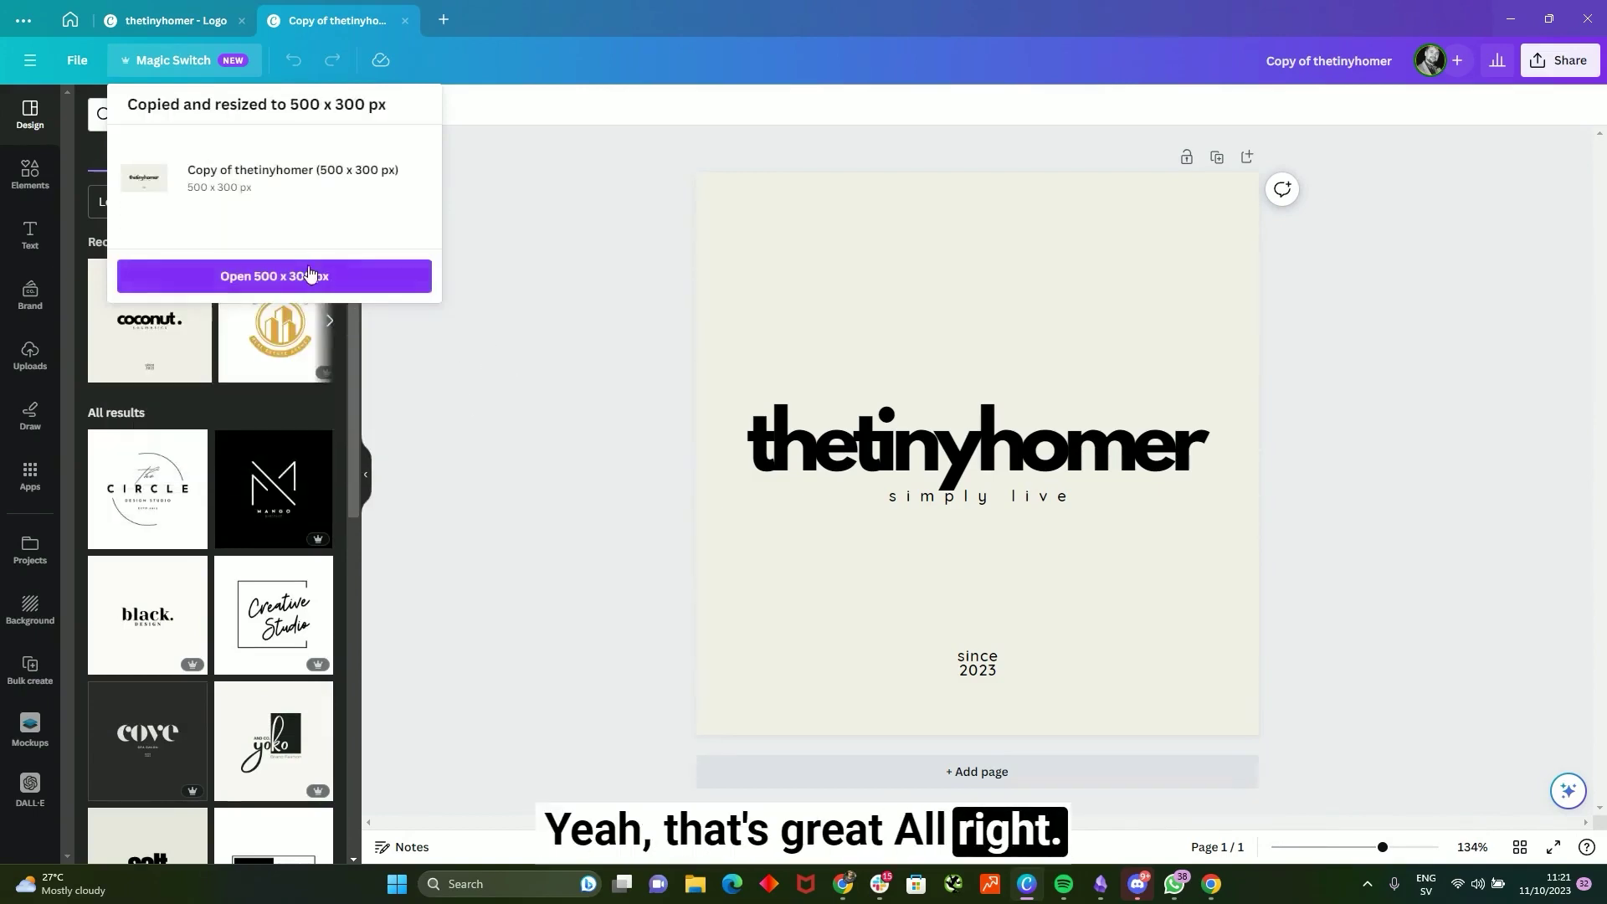
click(309, 275)
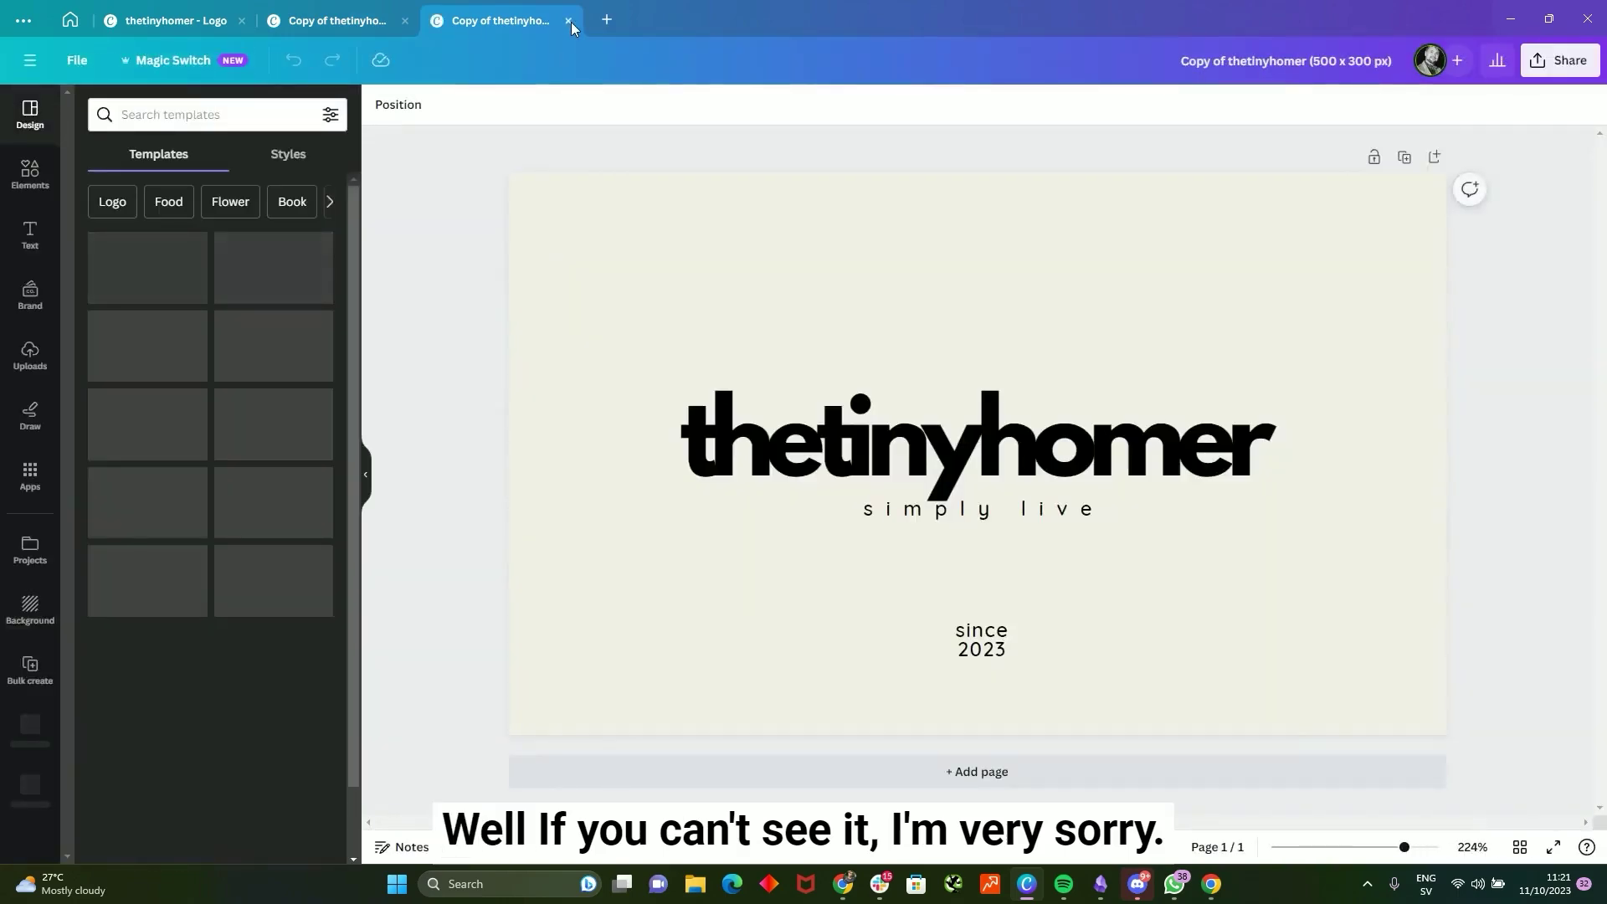
click(860, 445)
click(745, 566)
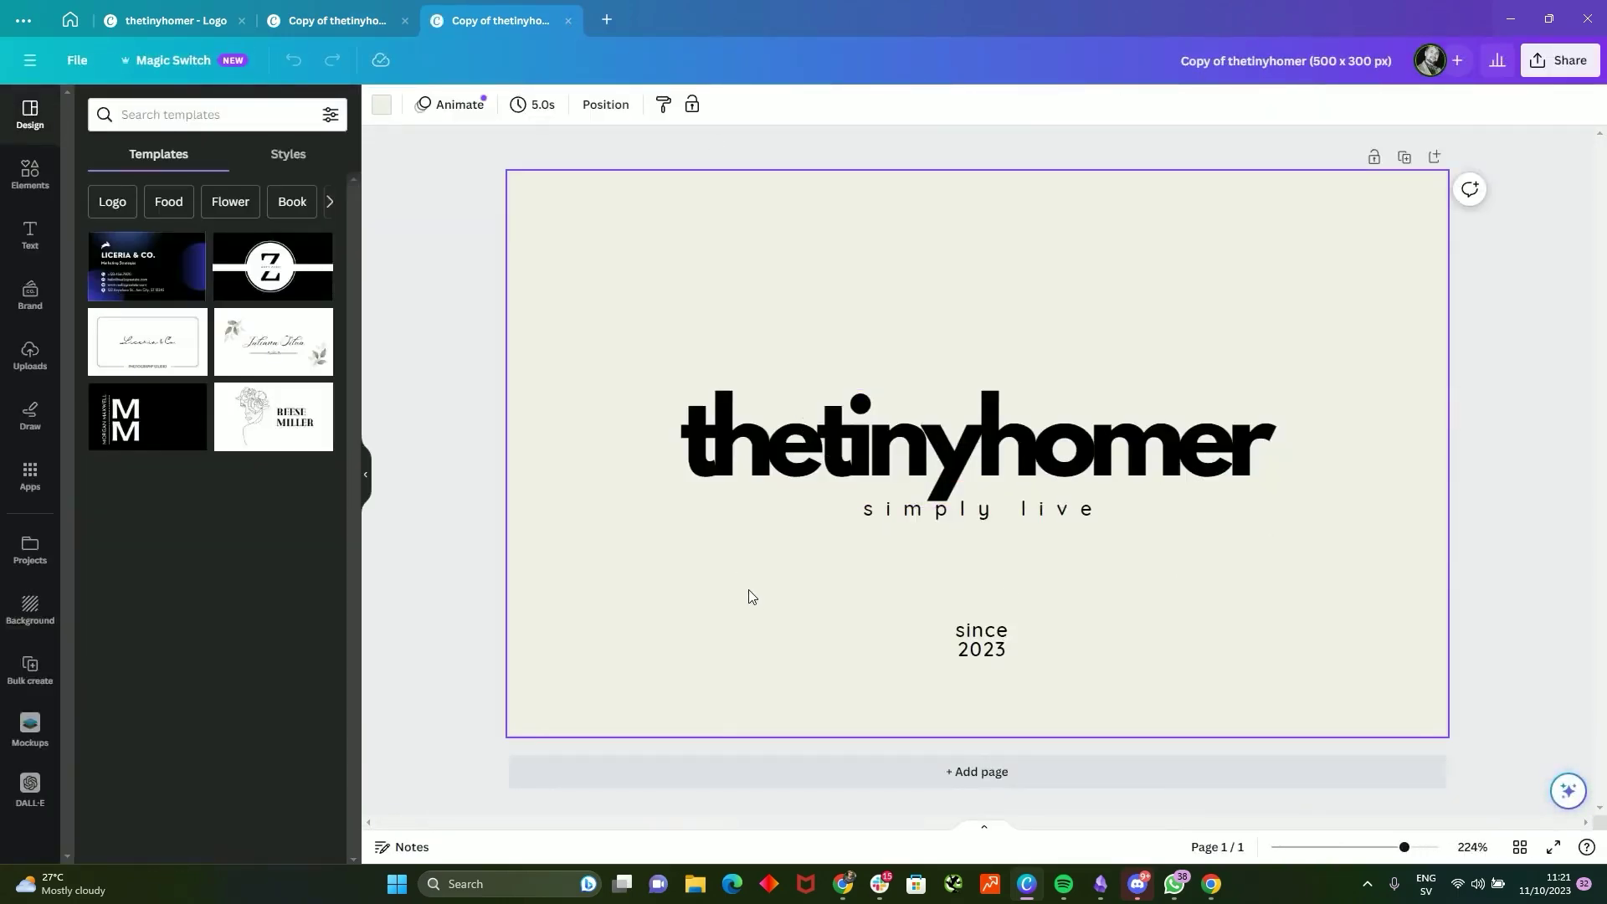
- Remove the beige background and the "since 2023" text from the 500 × 300 px logo
key(Delete)
click(981, 637)
key(Delete)
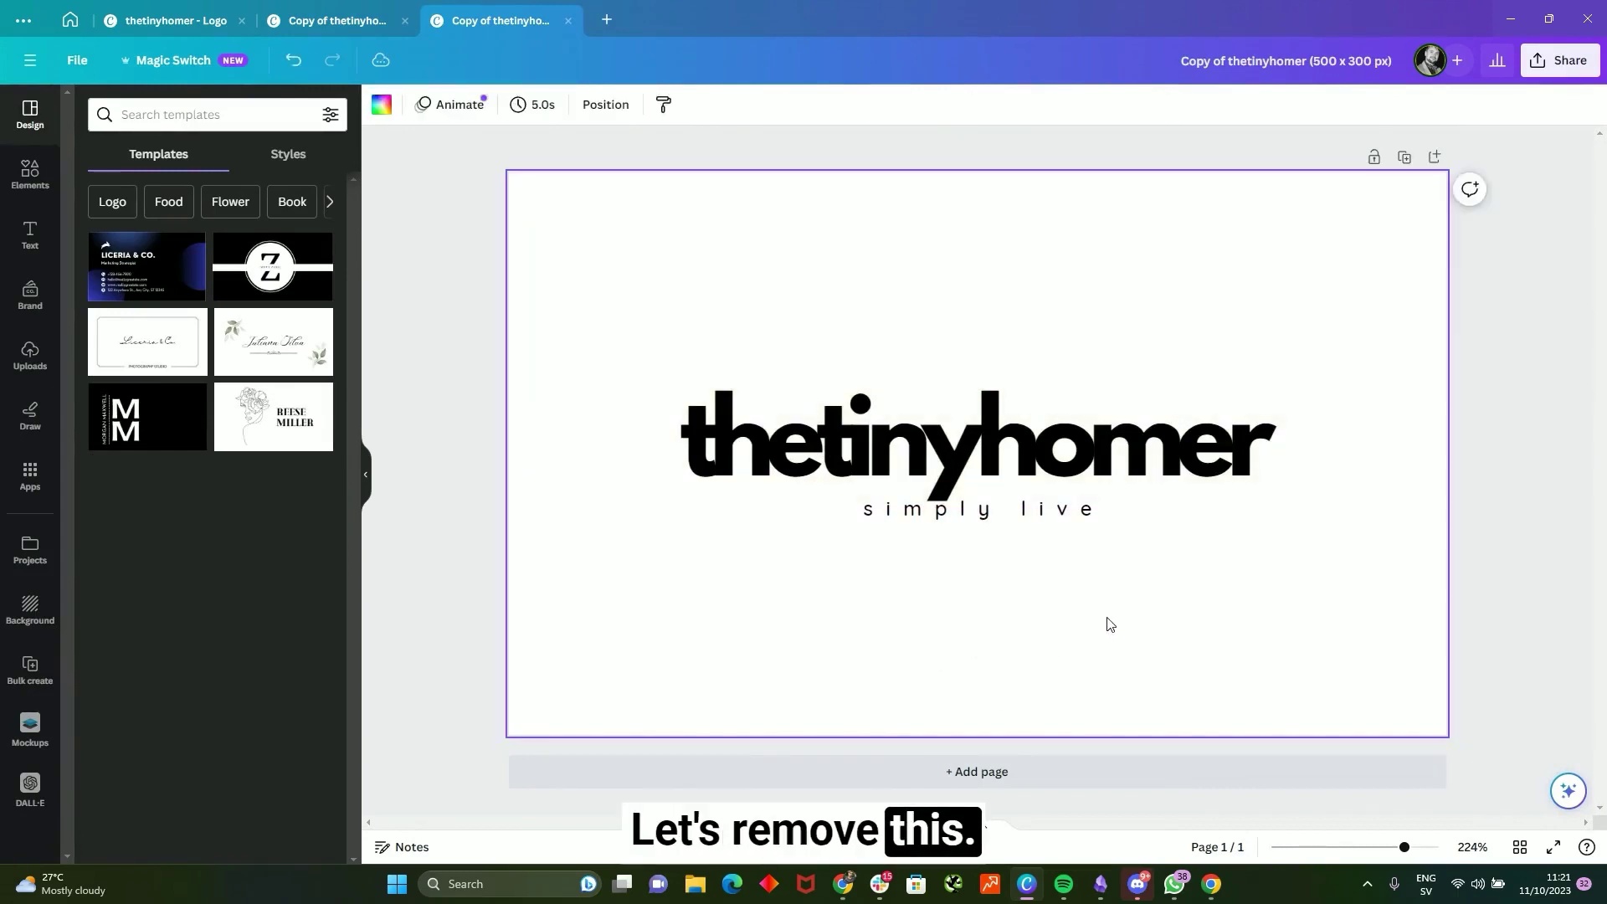
- Increase the font size of the "thetinyhomer" title to 54.6
click(777, 400)
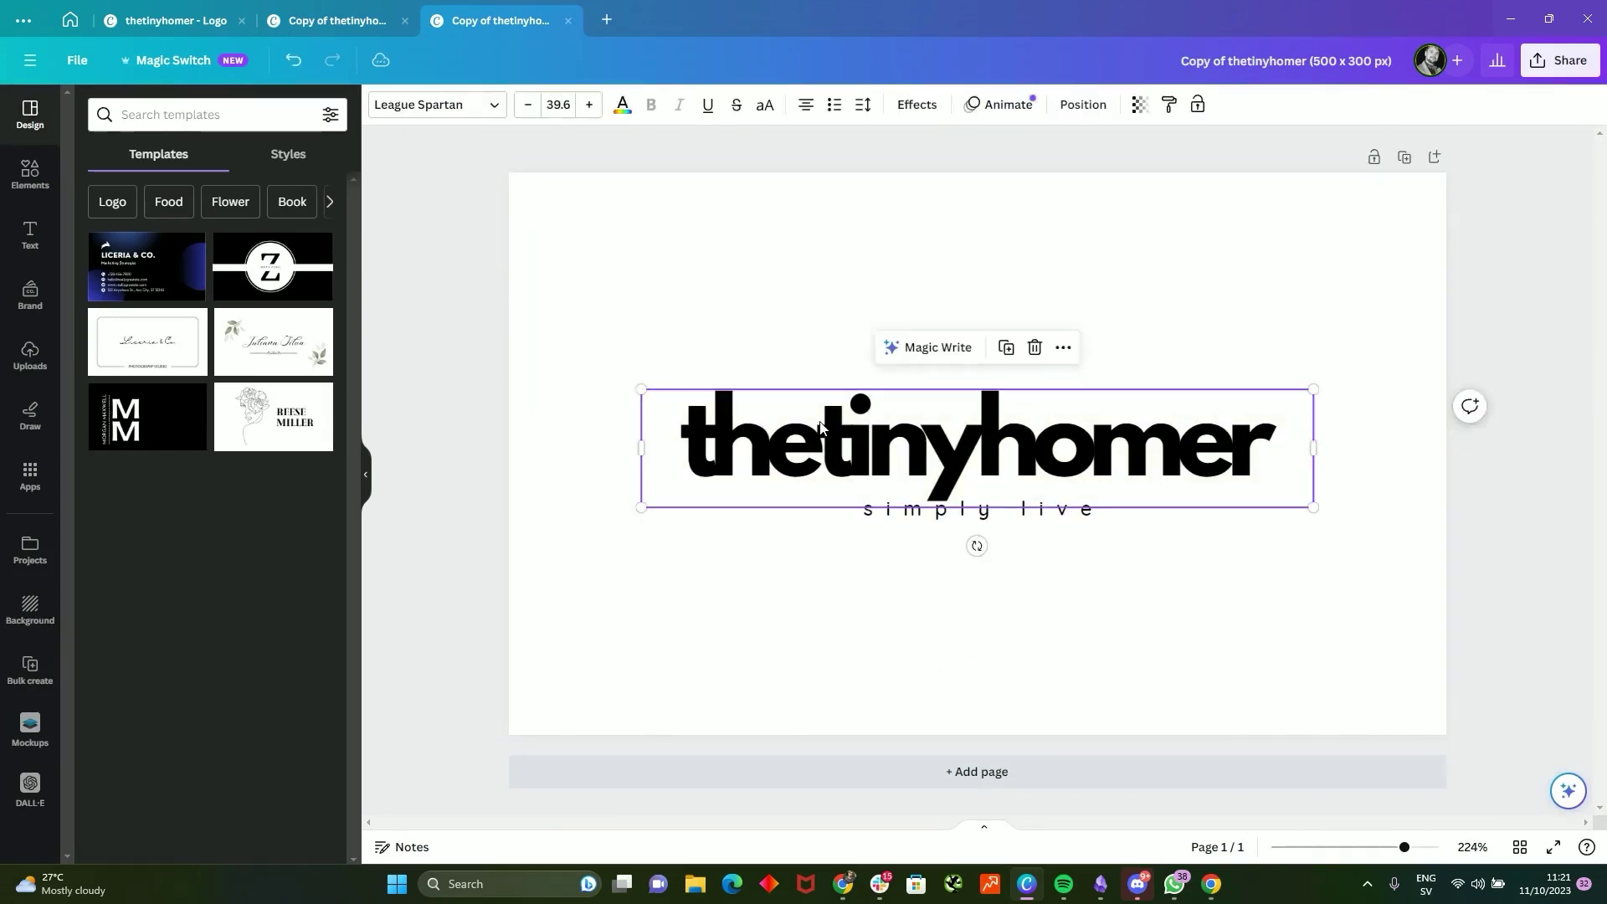
click(595, 107)
click(594, 107)
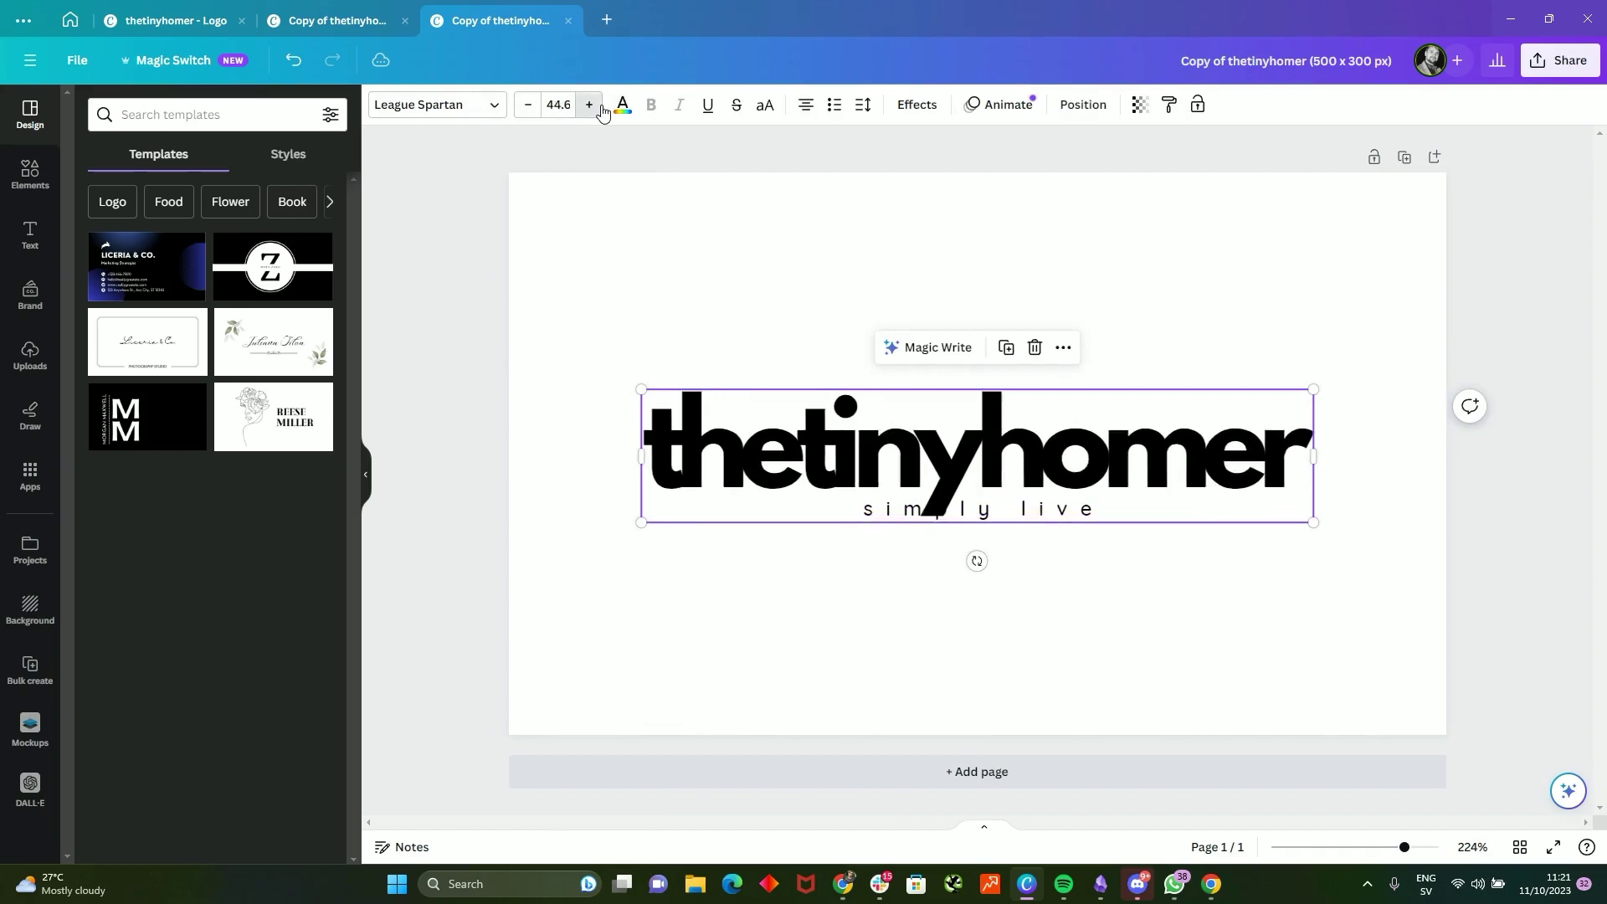
click(594, 107)
click(595, 107)
click(591, 106)
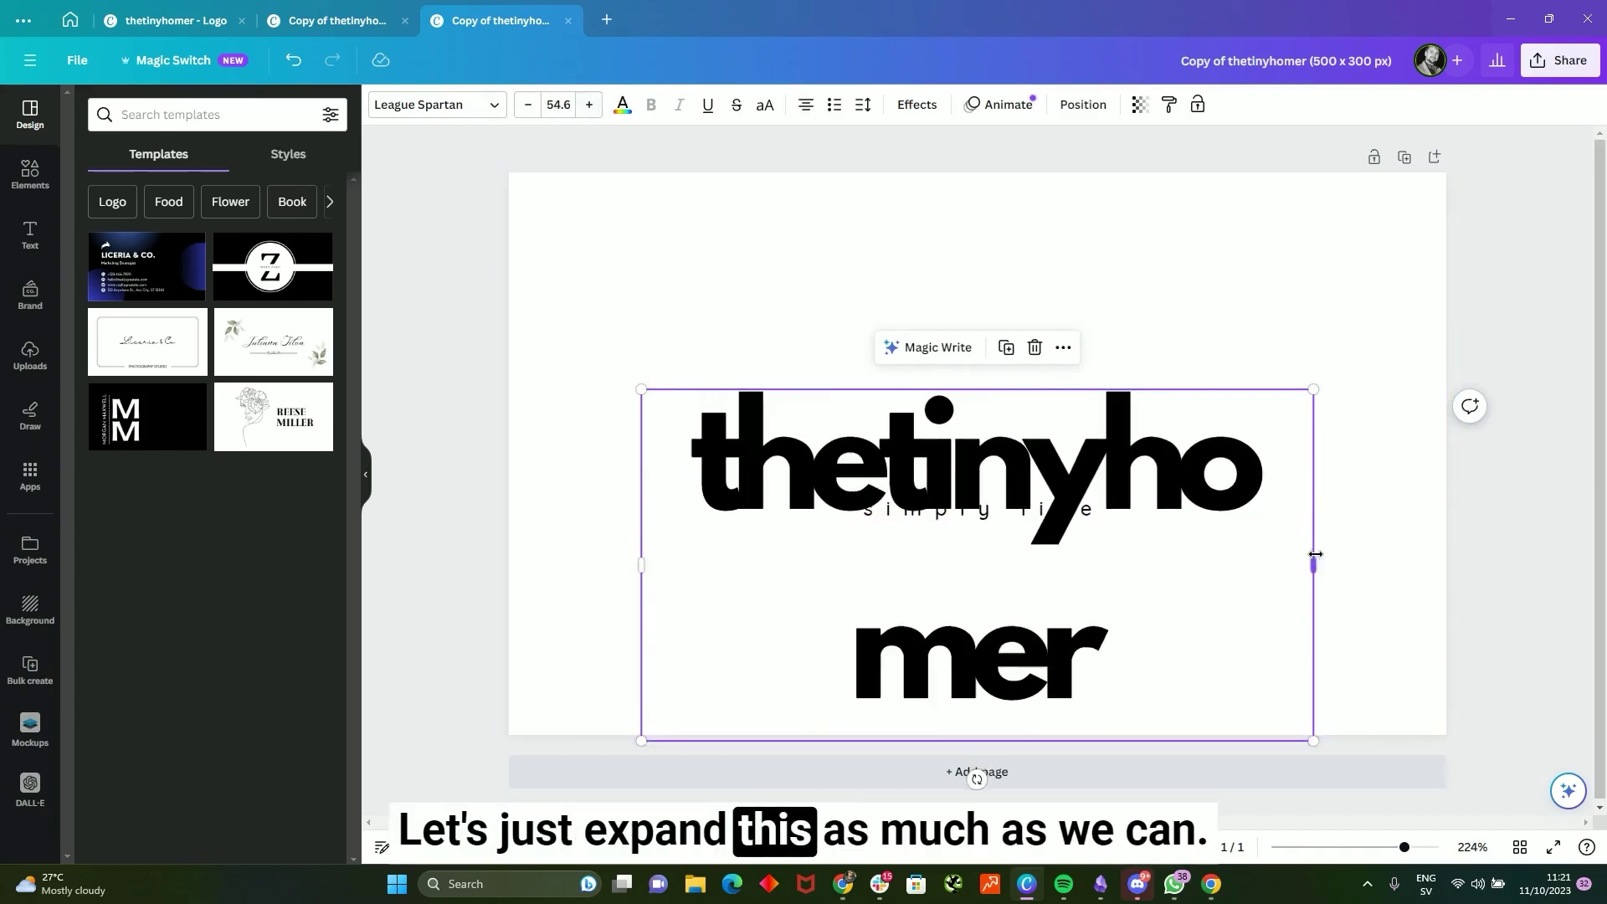
- Widen the title's text box so the name fits on one line, and position it centered just above the "simply live" tagline
drag(1314, 557, 1457, 556)
drag(1261, 487, 1188, 436)
click(1041, 514)
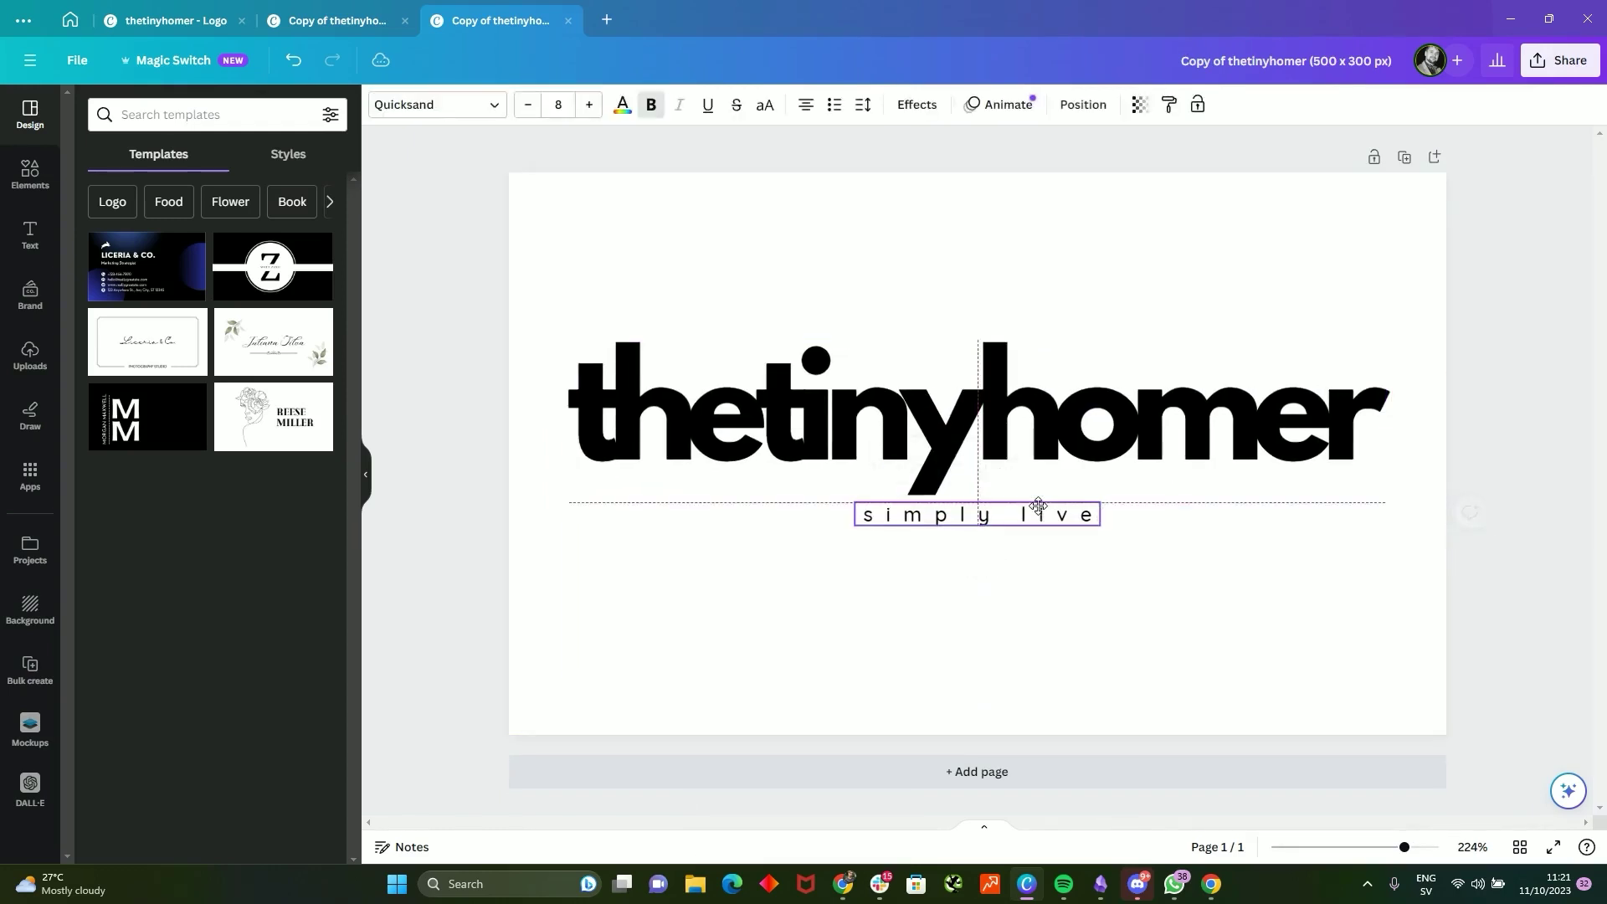
click(1073, 579)
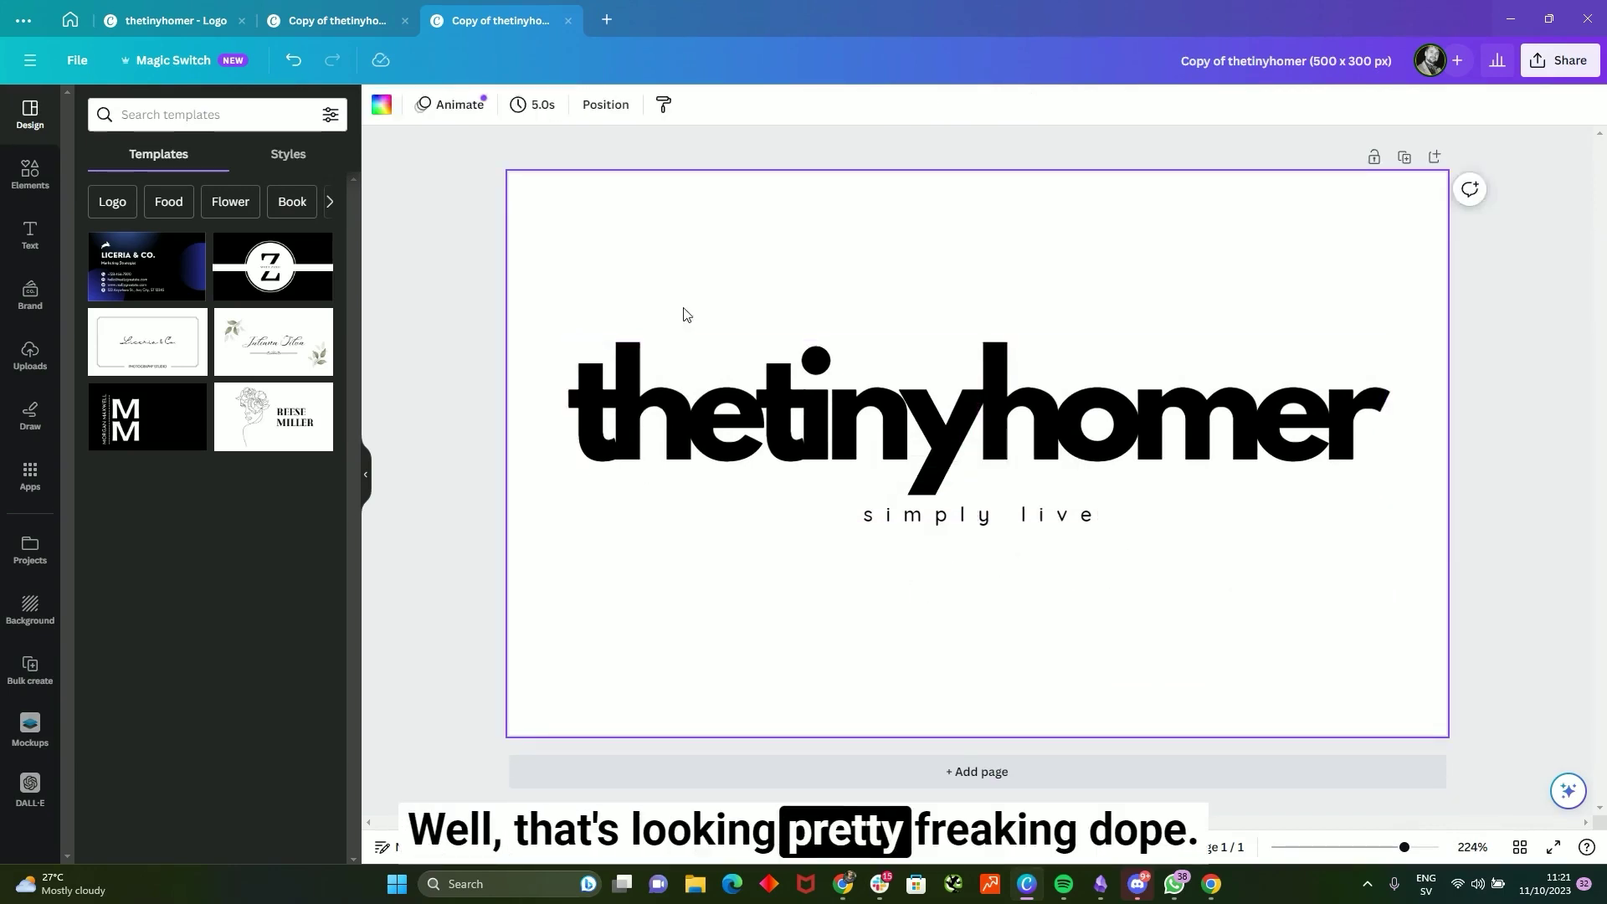
- Scale the title up from its corners to nearly the full canvas width, at a font size of about 61.3
click(630, 411)
drag(569, 339, 521, 315)
drag(1388, 334, 1434, 296)
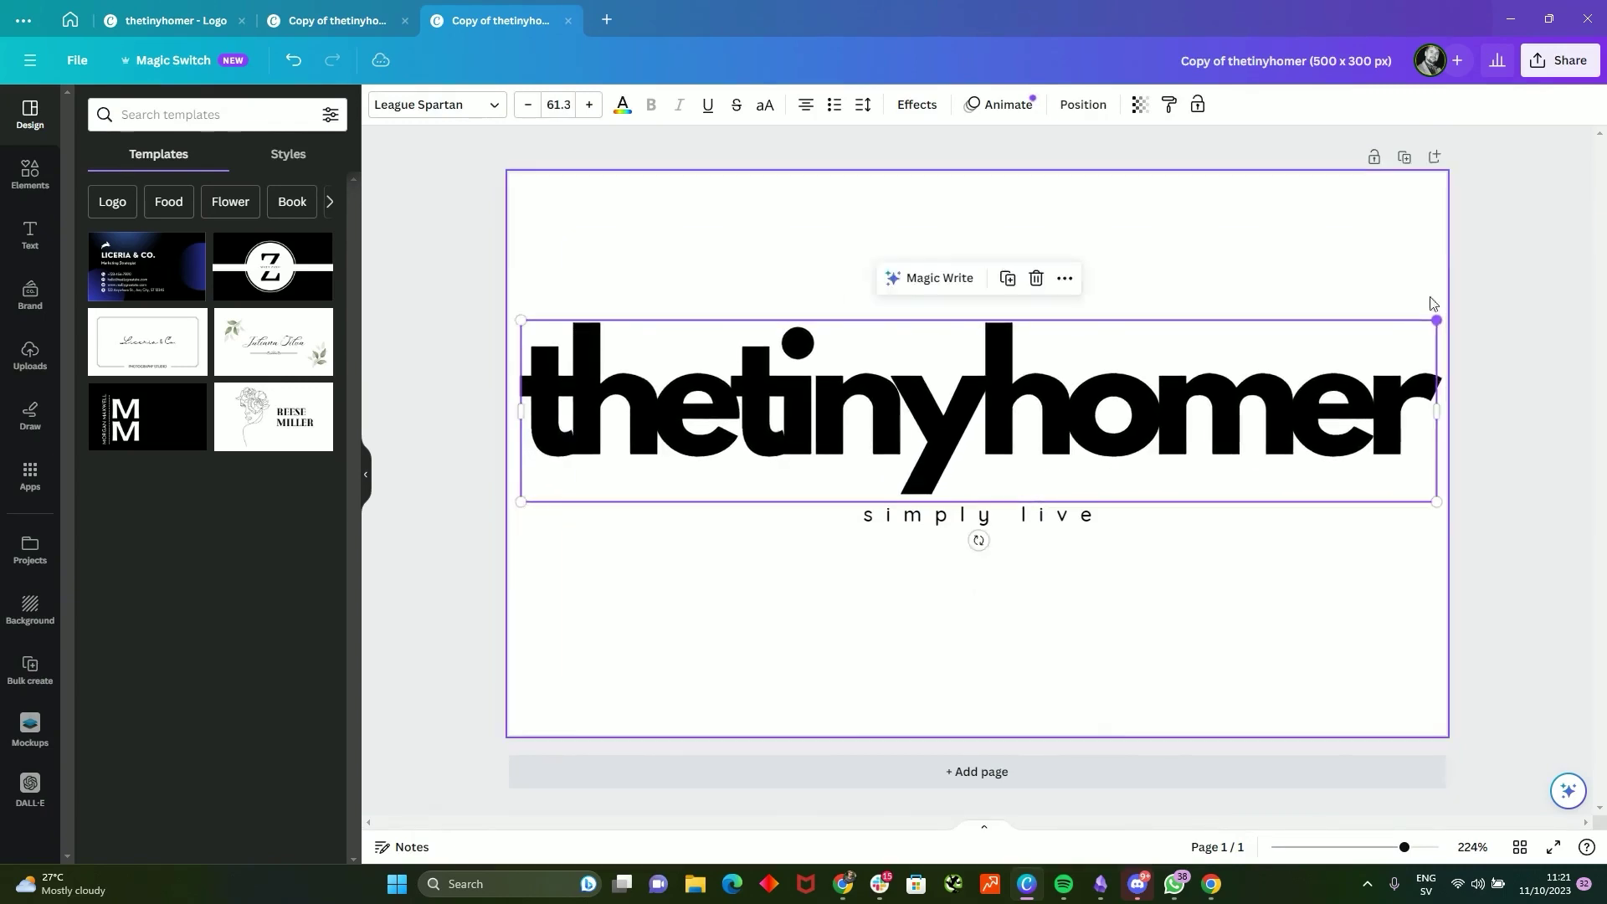
- Enlarge the "simply live" tagline and keep it centered just below the title
click(1099, 507)
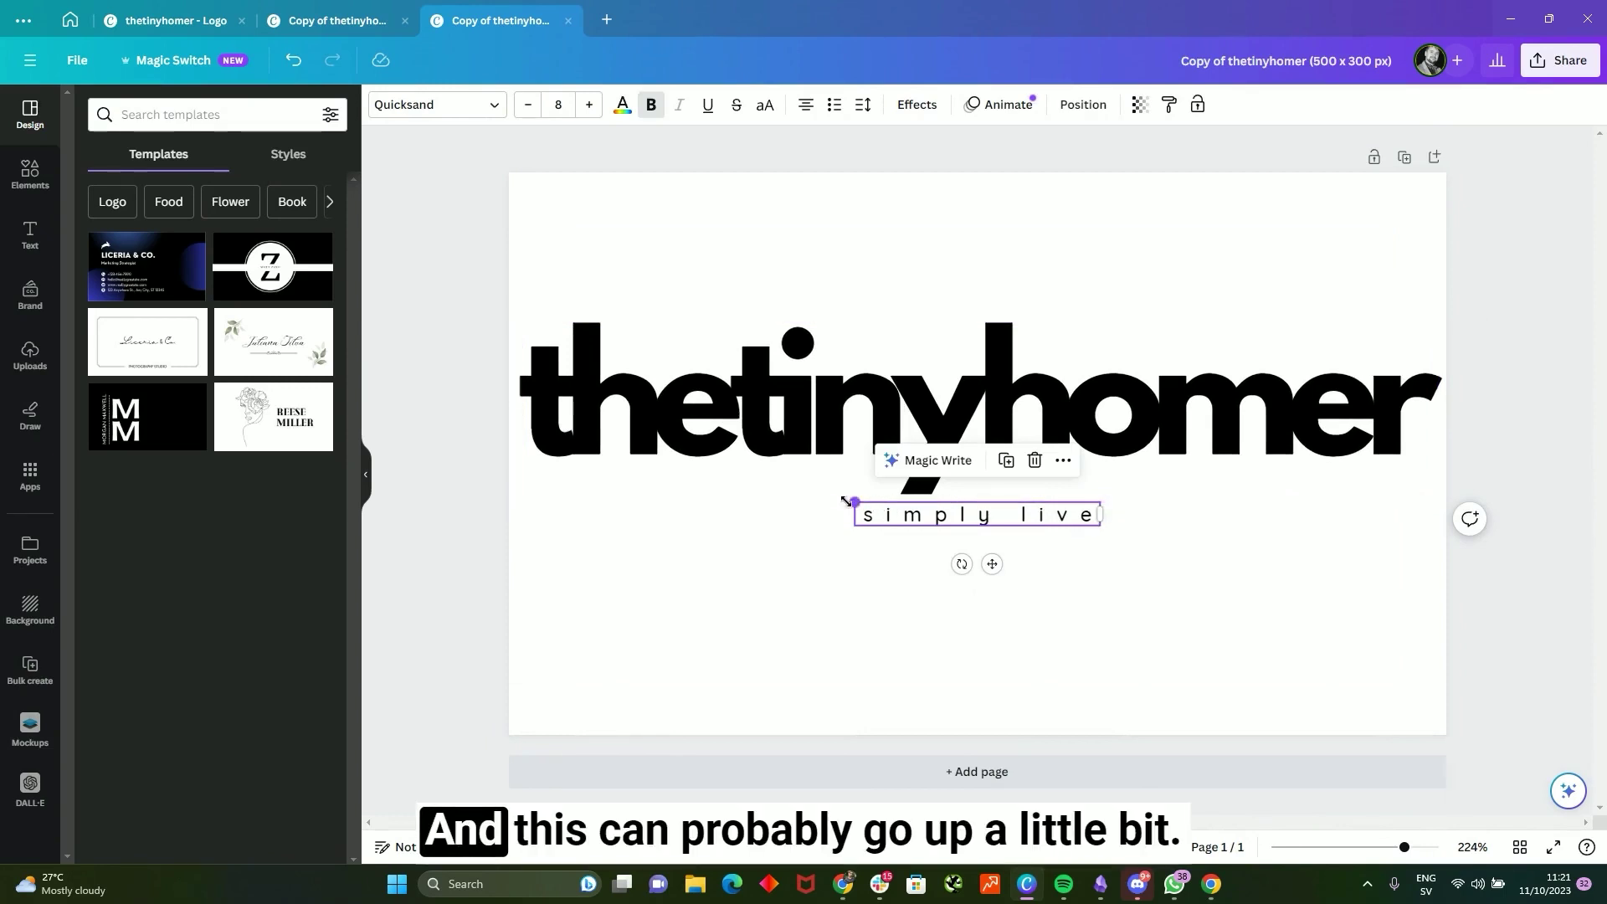
mouse_move(853, 502)
mouse_down()
mouse_move(771, 490)
mouse_move(886, 525)
mouse_move(764, 494)
mouse_move(868, 519)
mouse_up()
click(1234, 631)
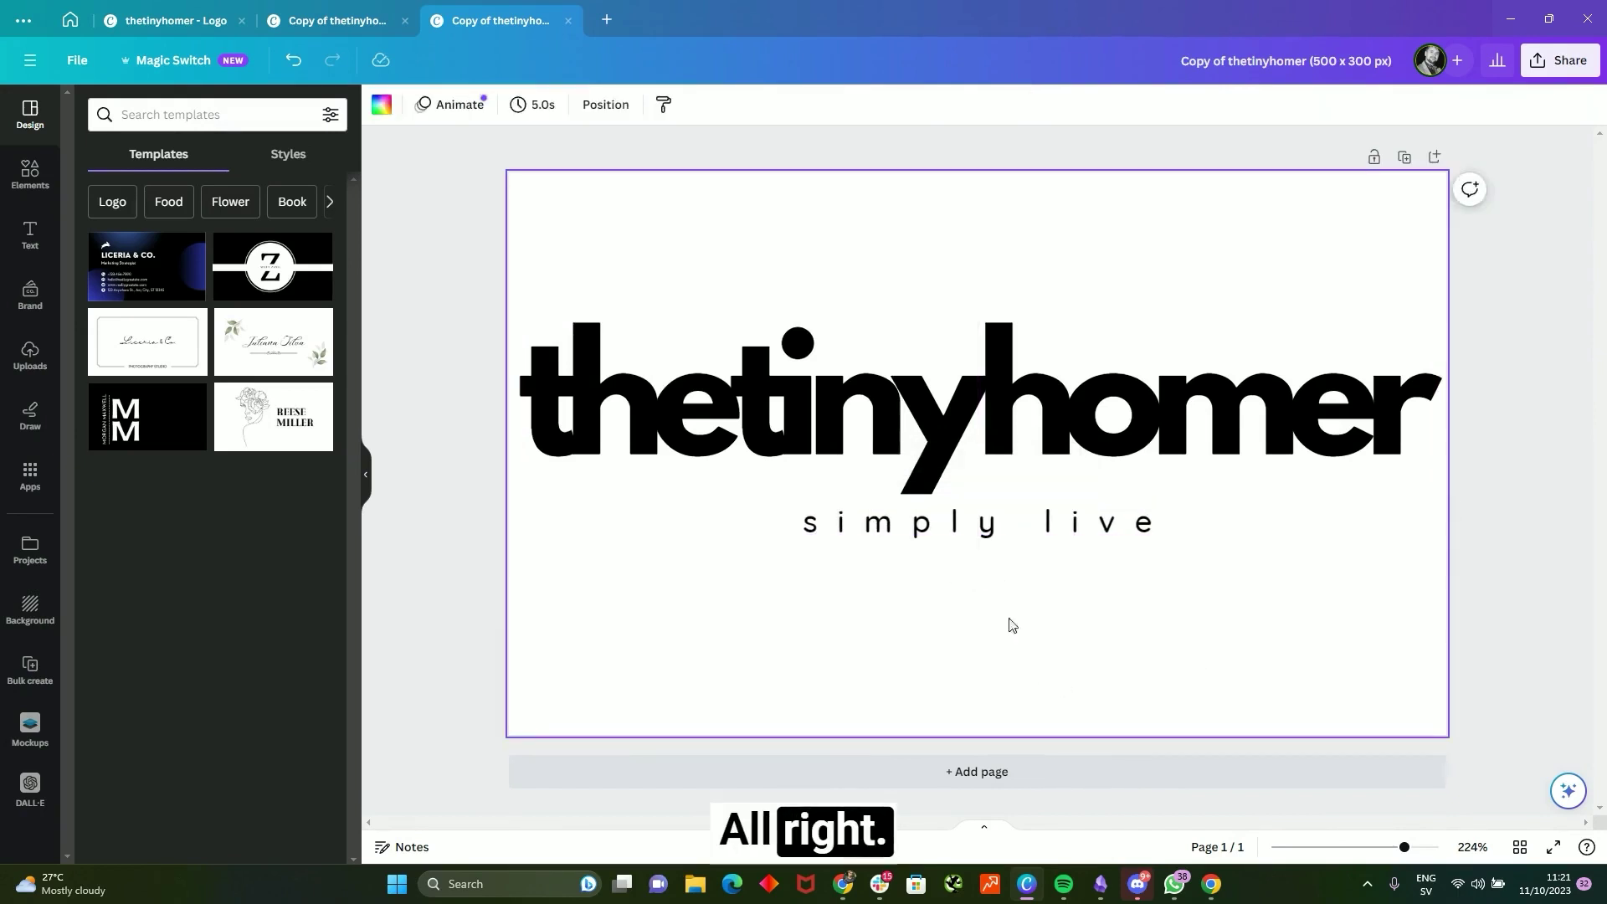
- Download the logo as an SVG with a transparent background, saving it in Downloads as "THE TINY HOMER"
click(1561, 60)
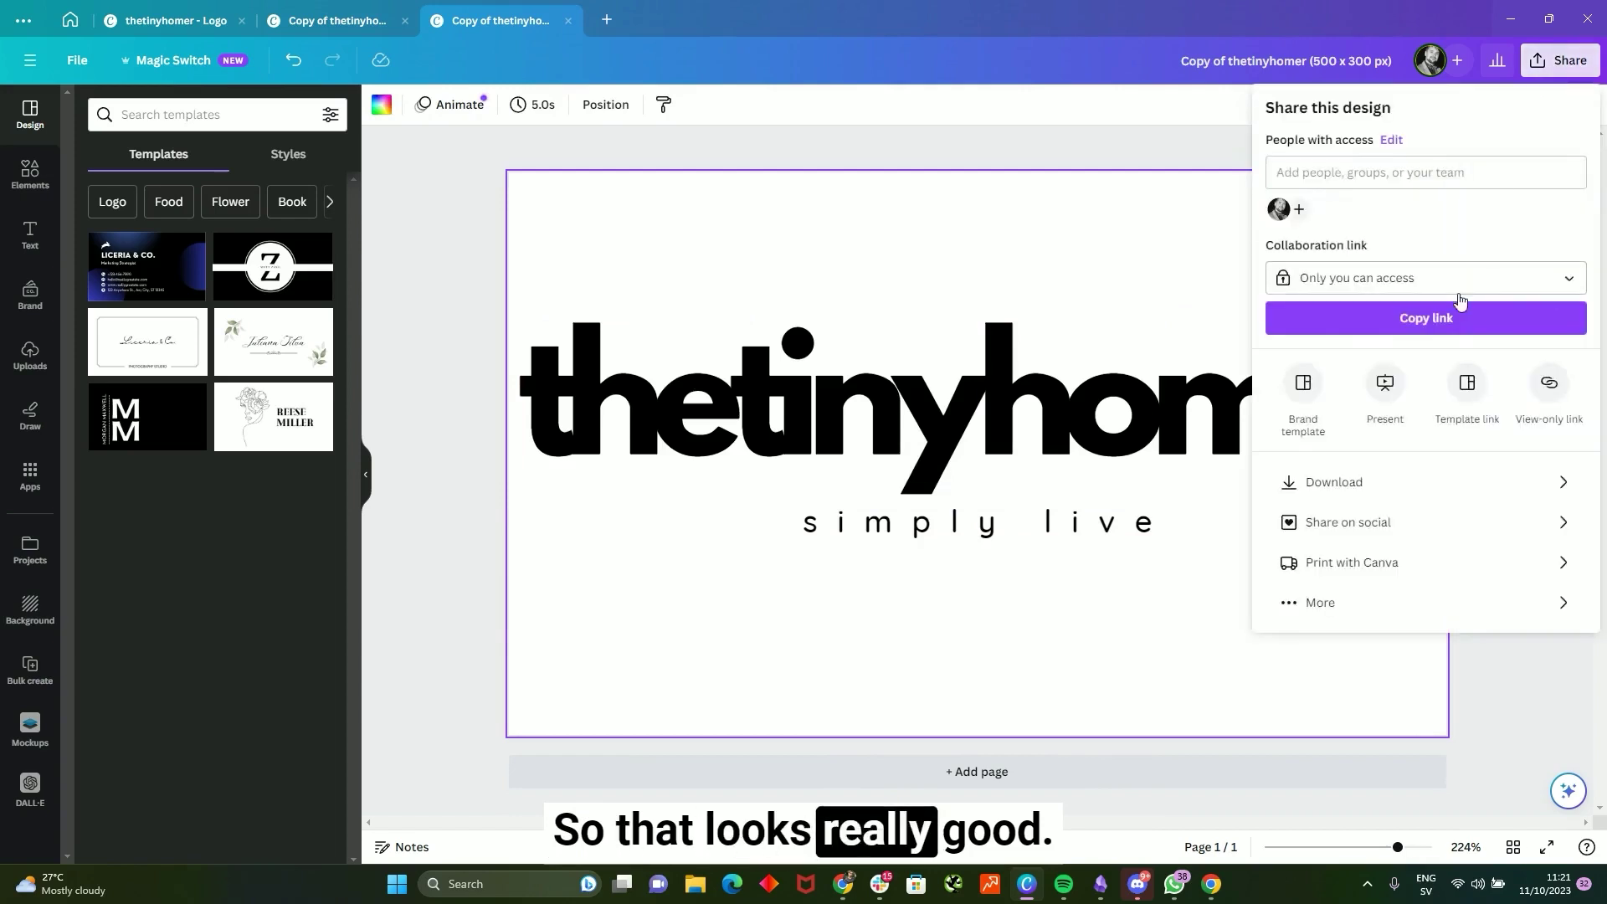
click(1337, 478)
click(1382, 177)
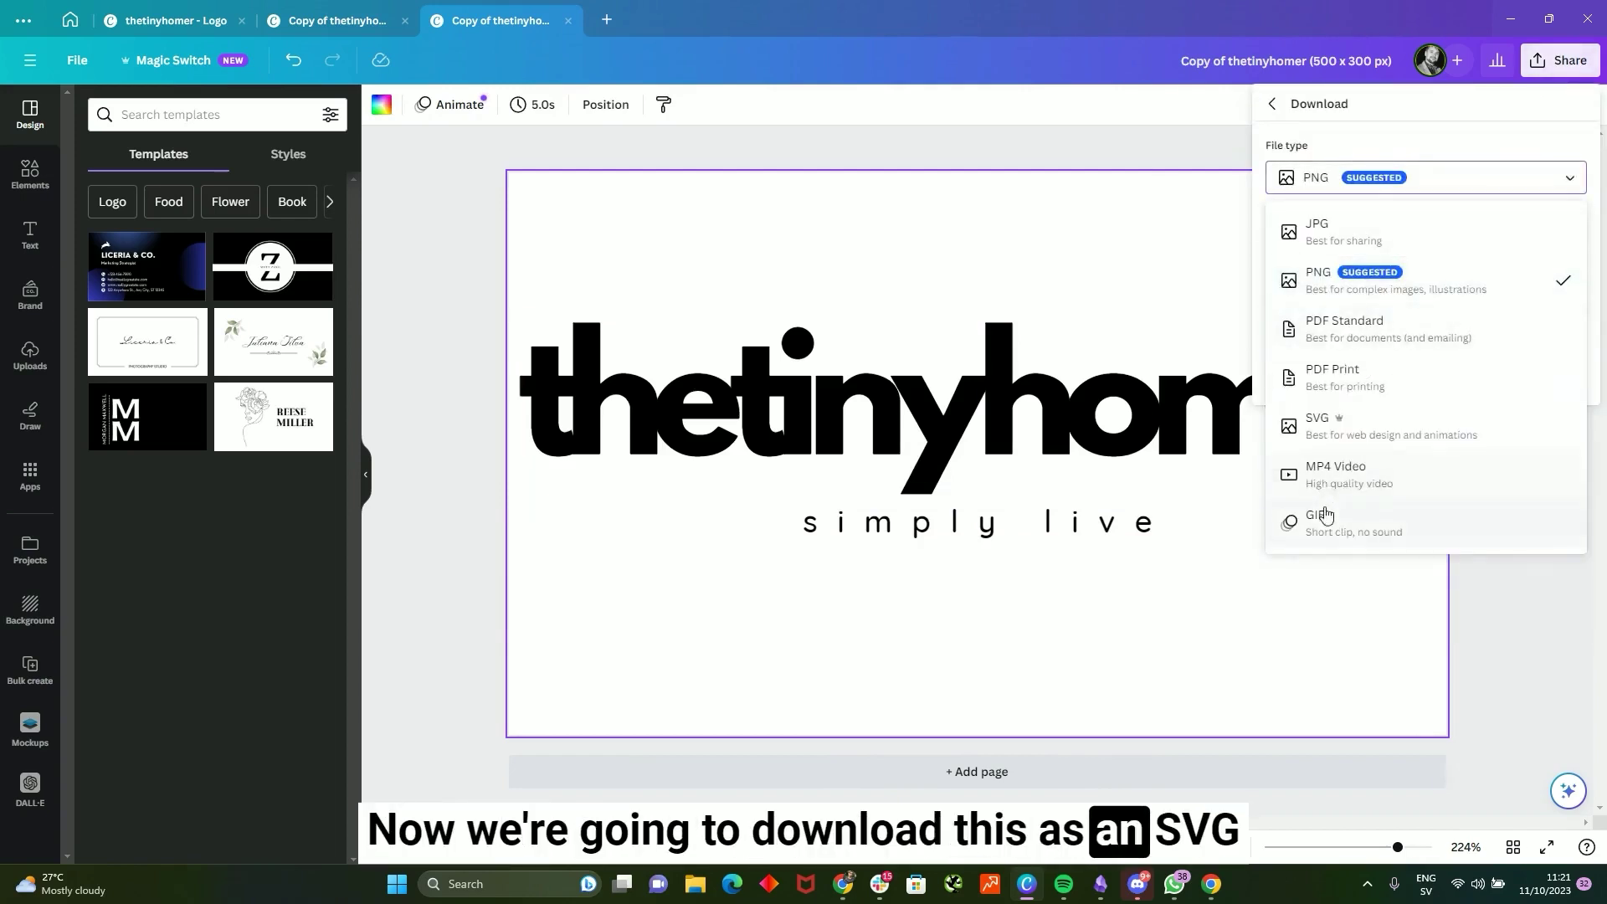
click(1306, 419)
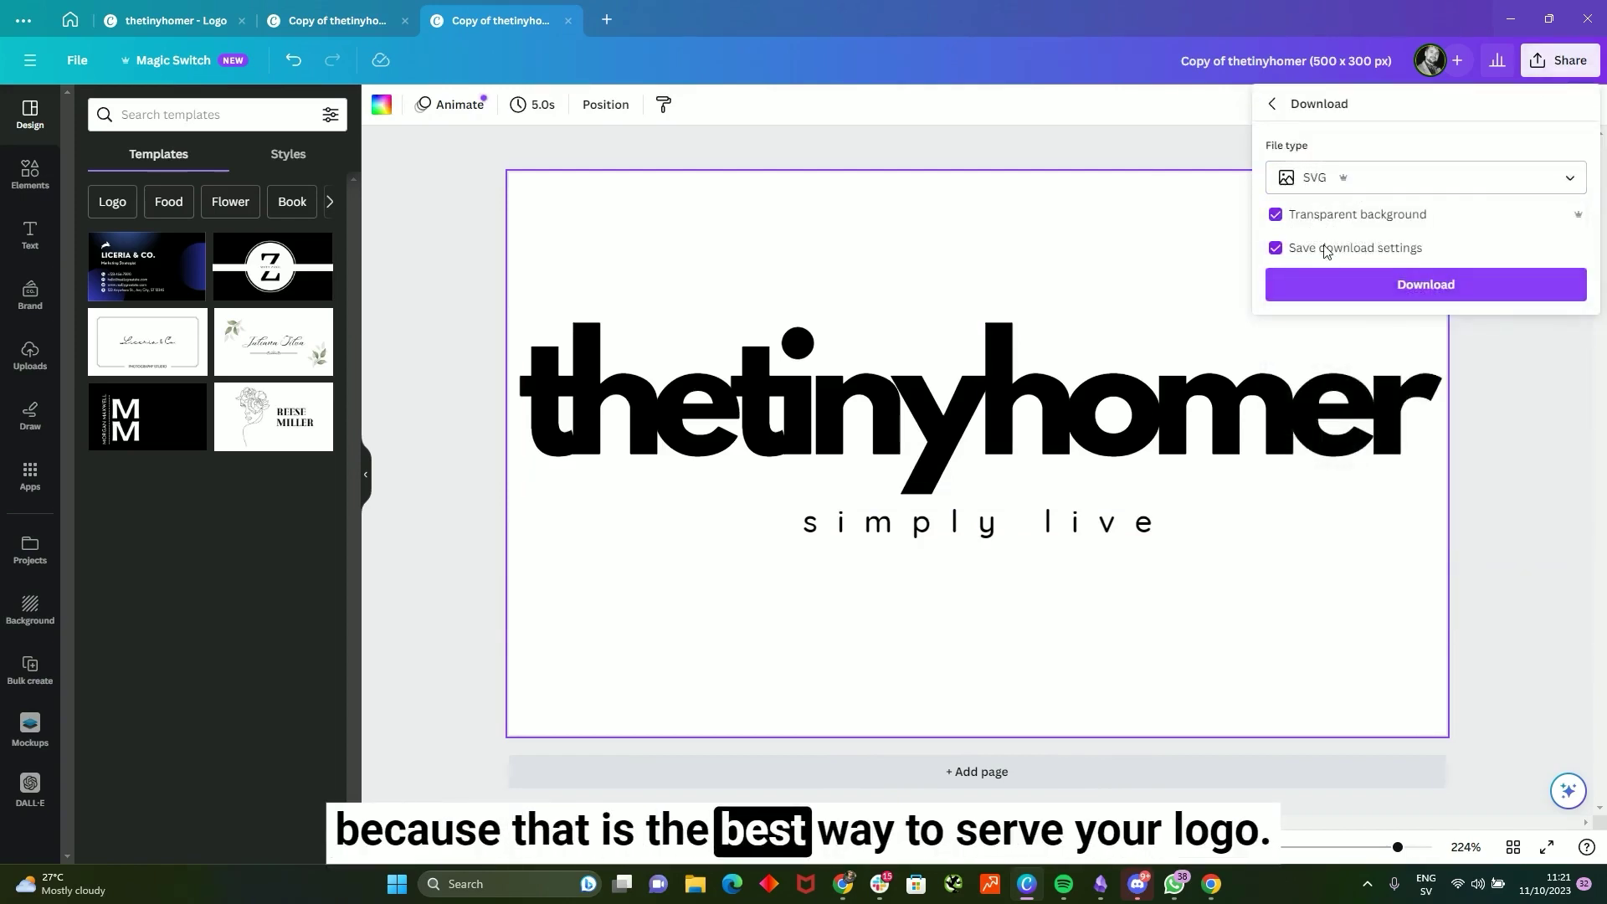
click(1364, 283)
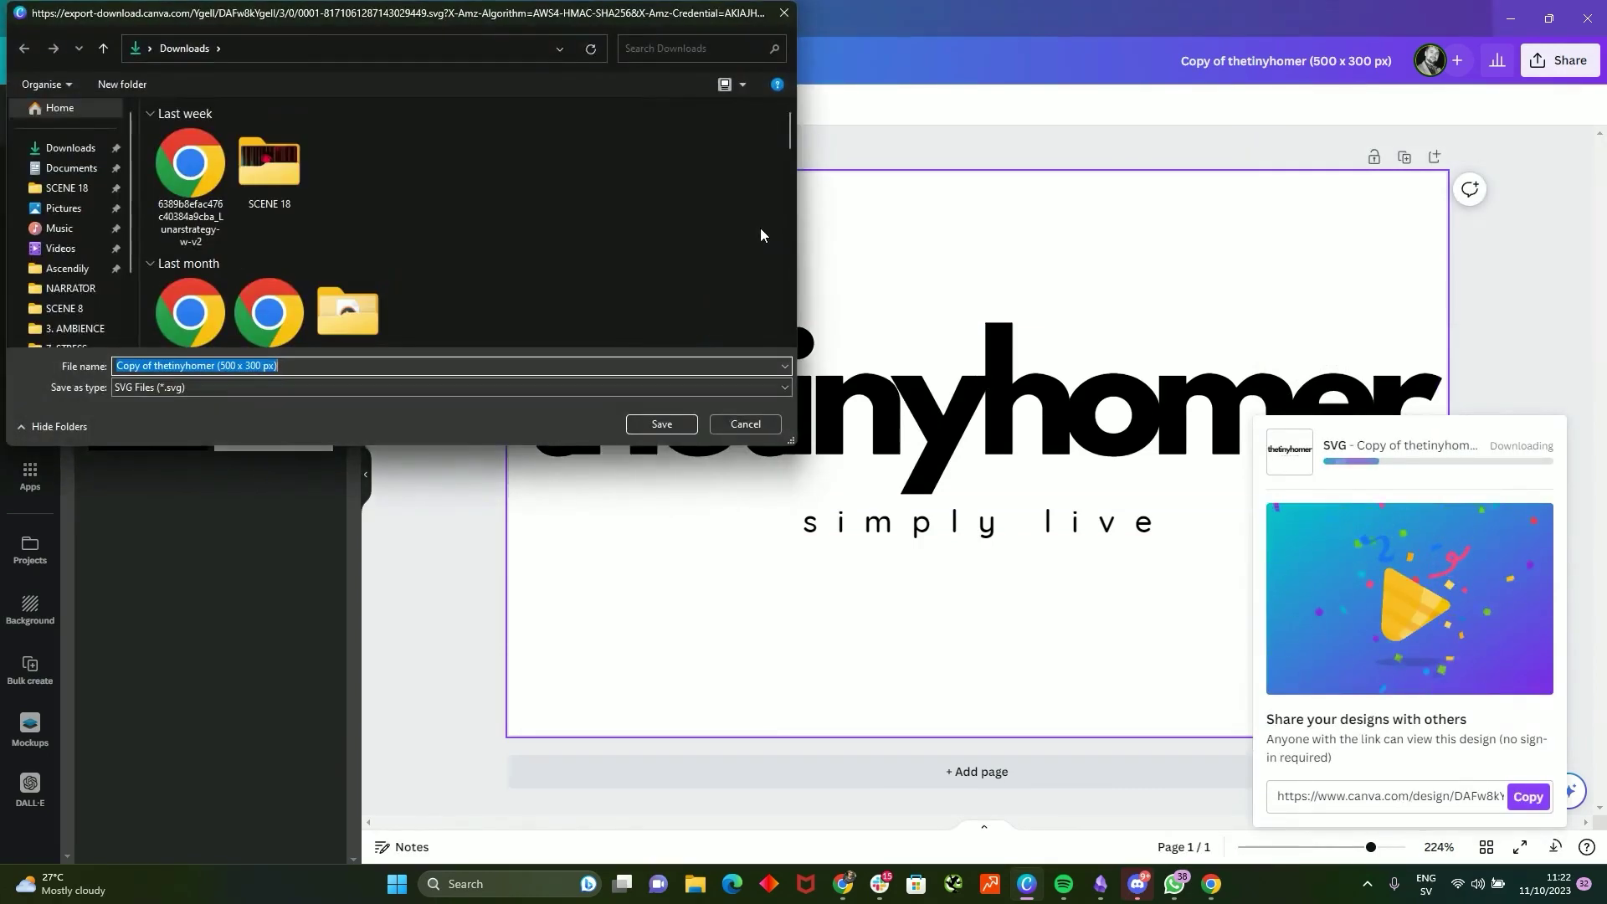
text(THE TINY HOMER)
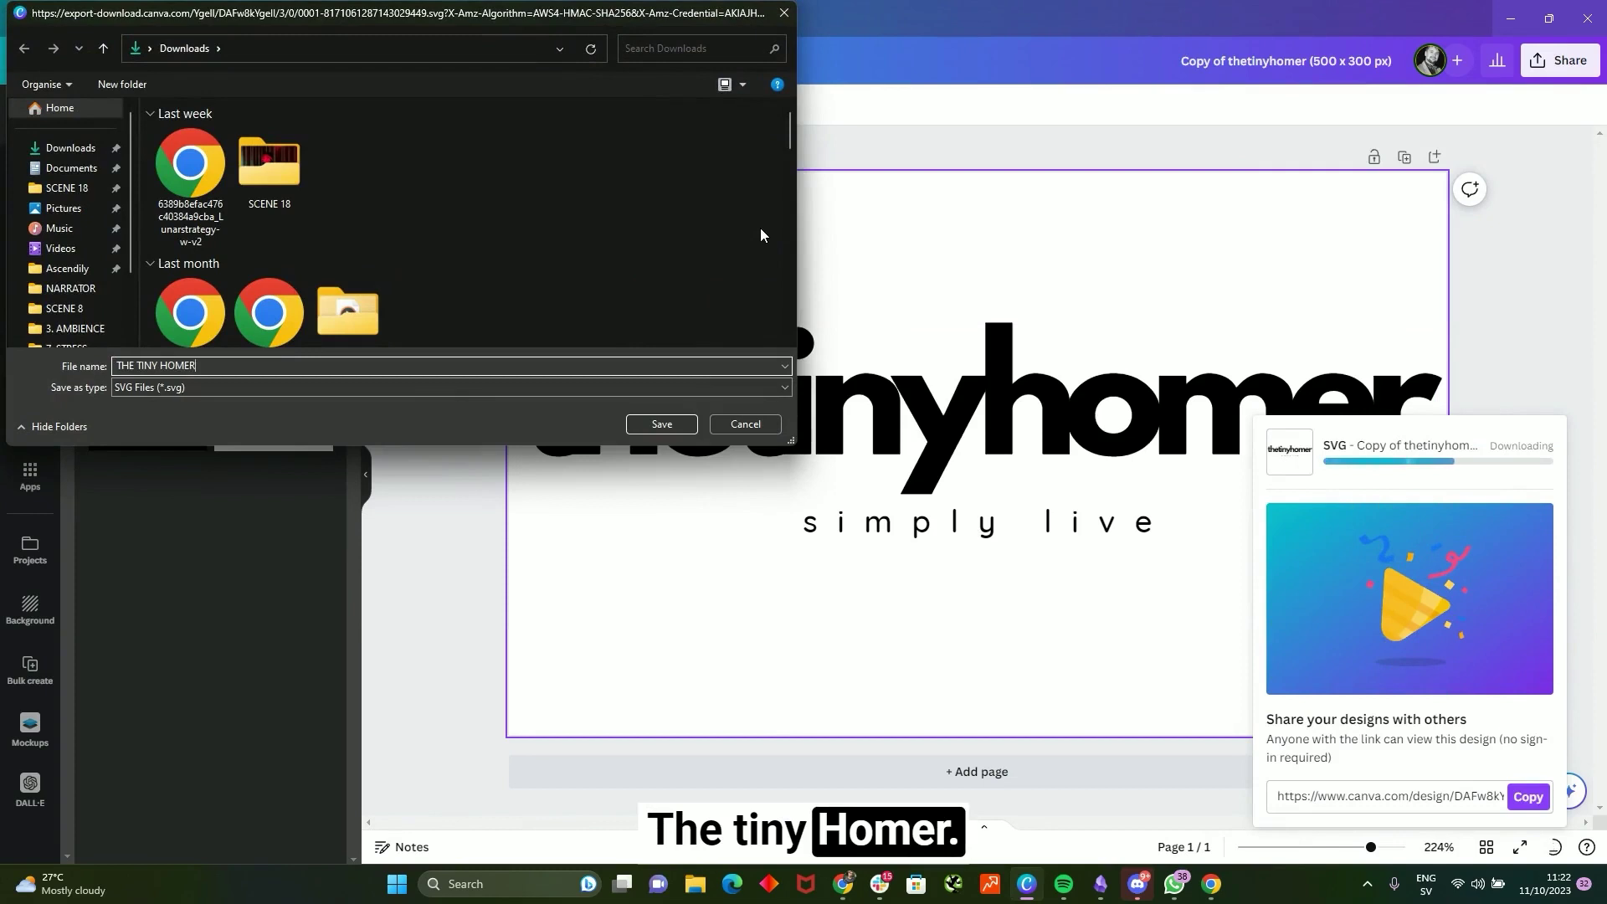
key(Return)
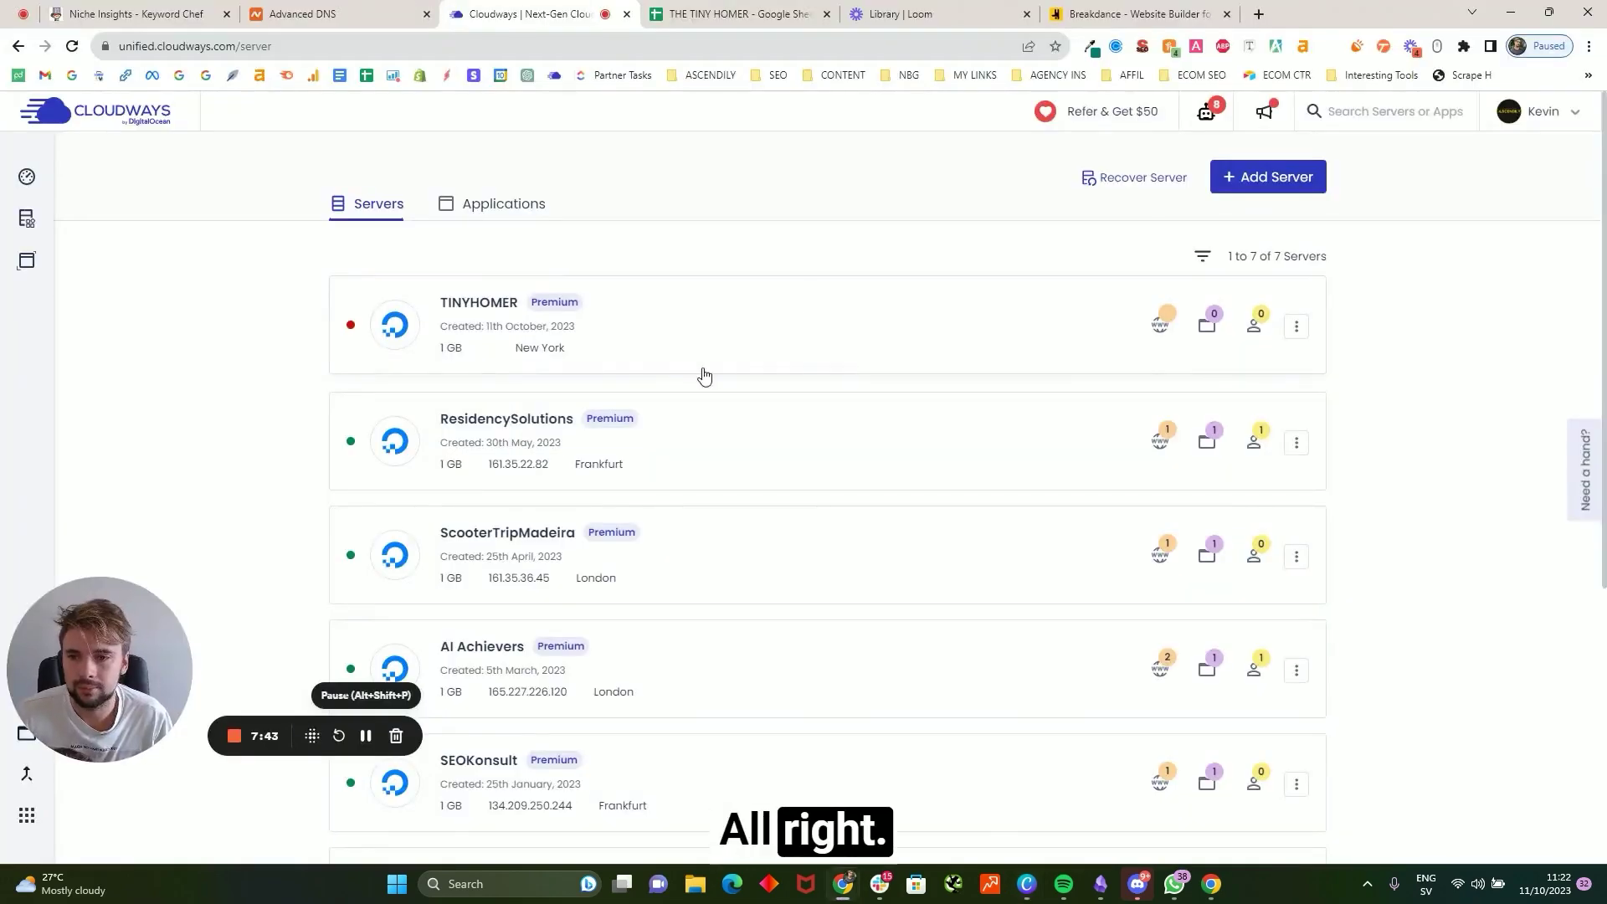
- Switch to Cloudways and reload the server list to check on the TINYHOMER server, with a brief look at the keyword spreadsheet
key(F5)
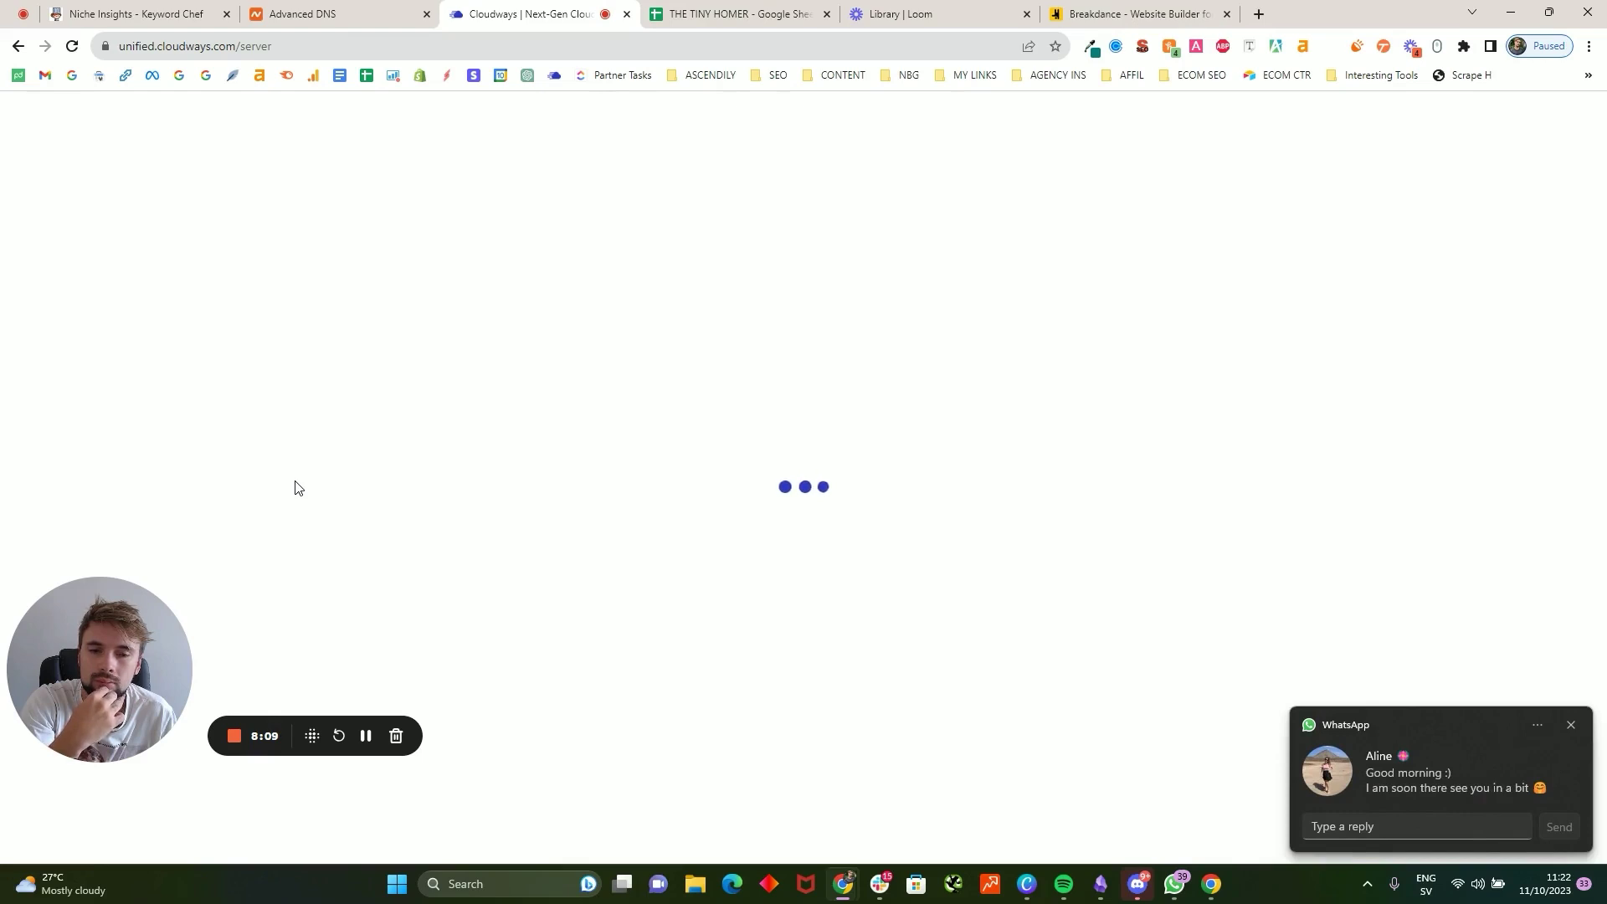
click(1571, 726)
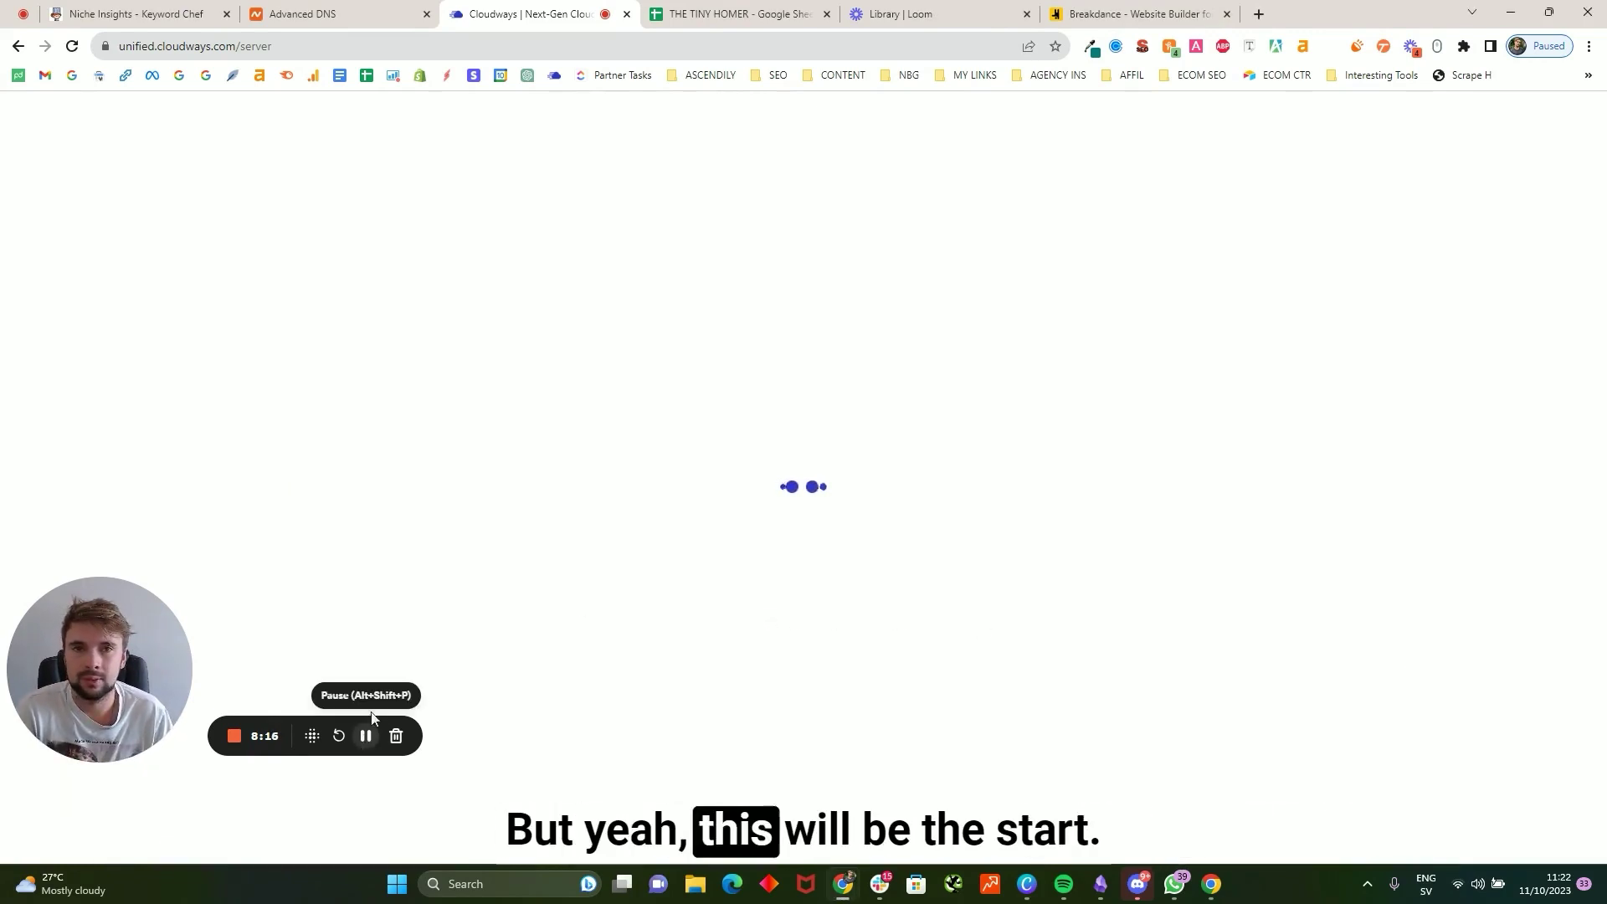
click(707, 13)
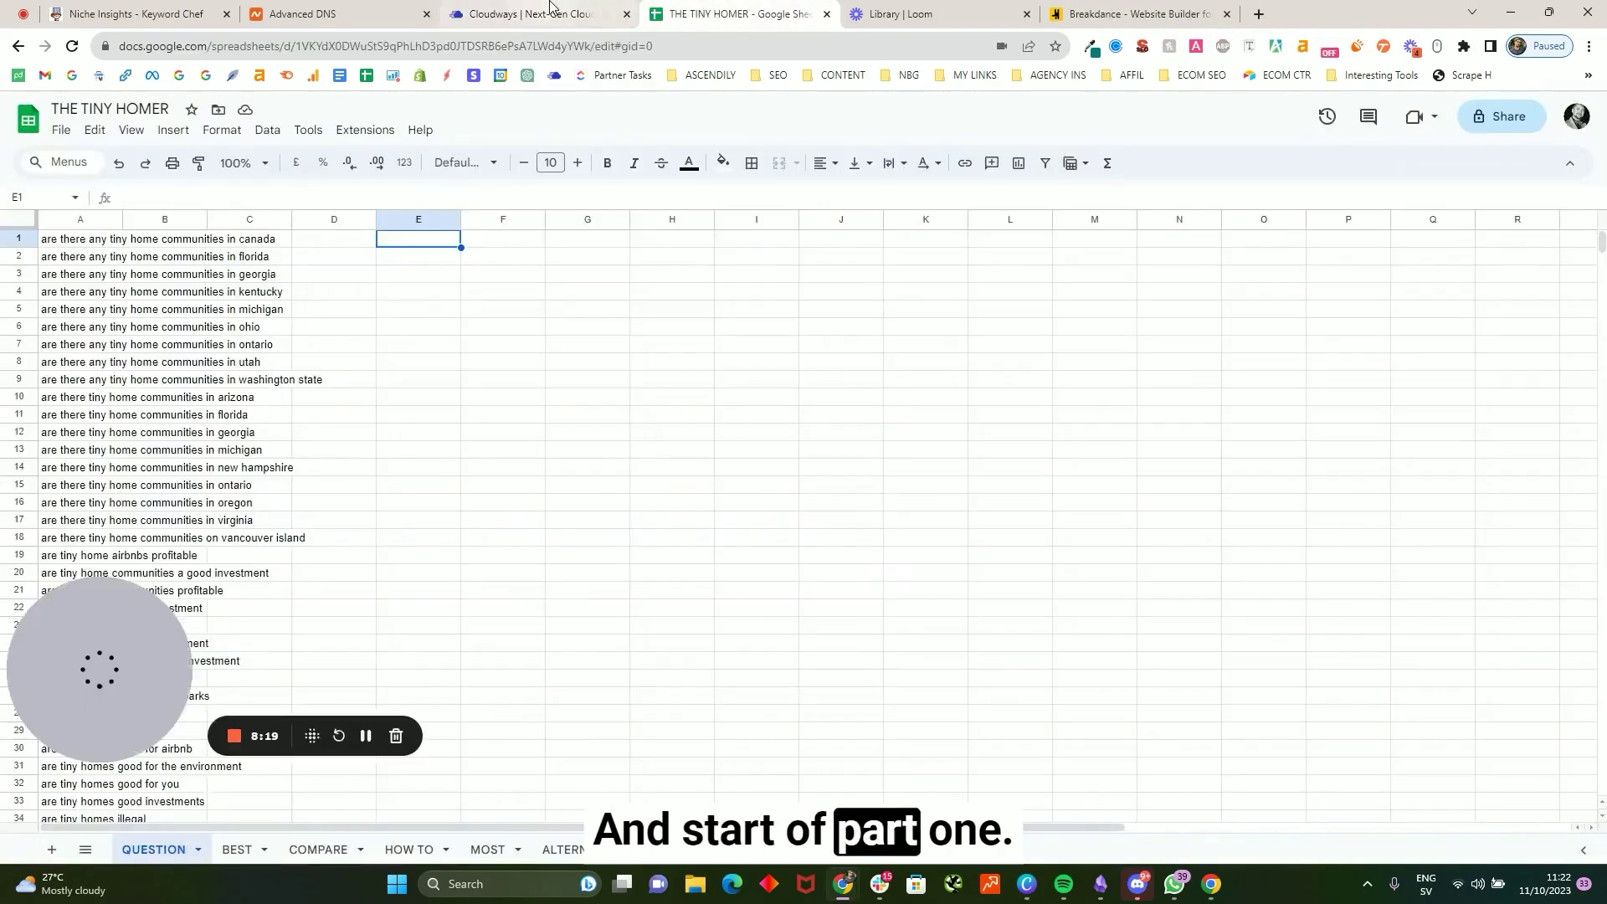
key(ctrl+shift+Tab)
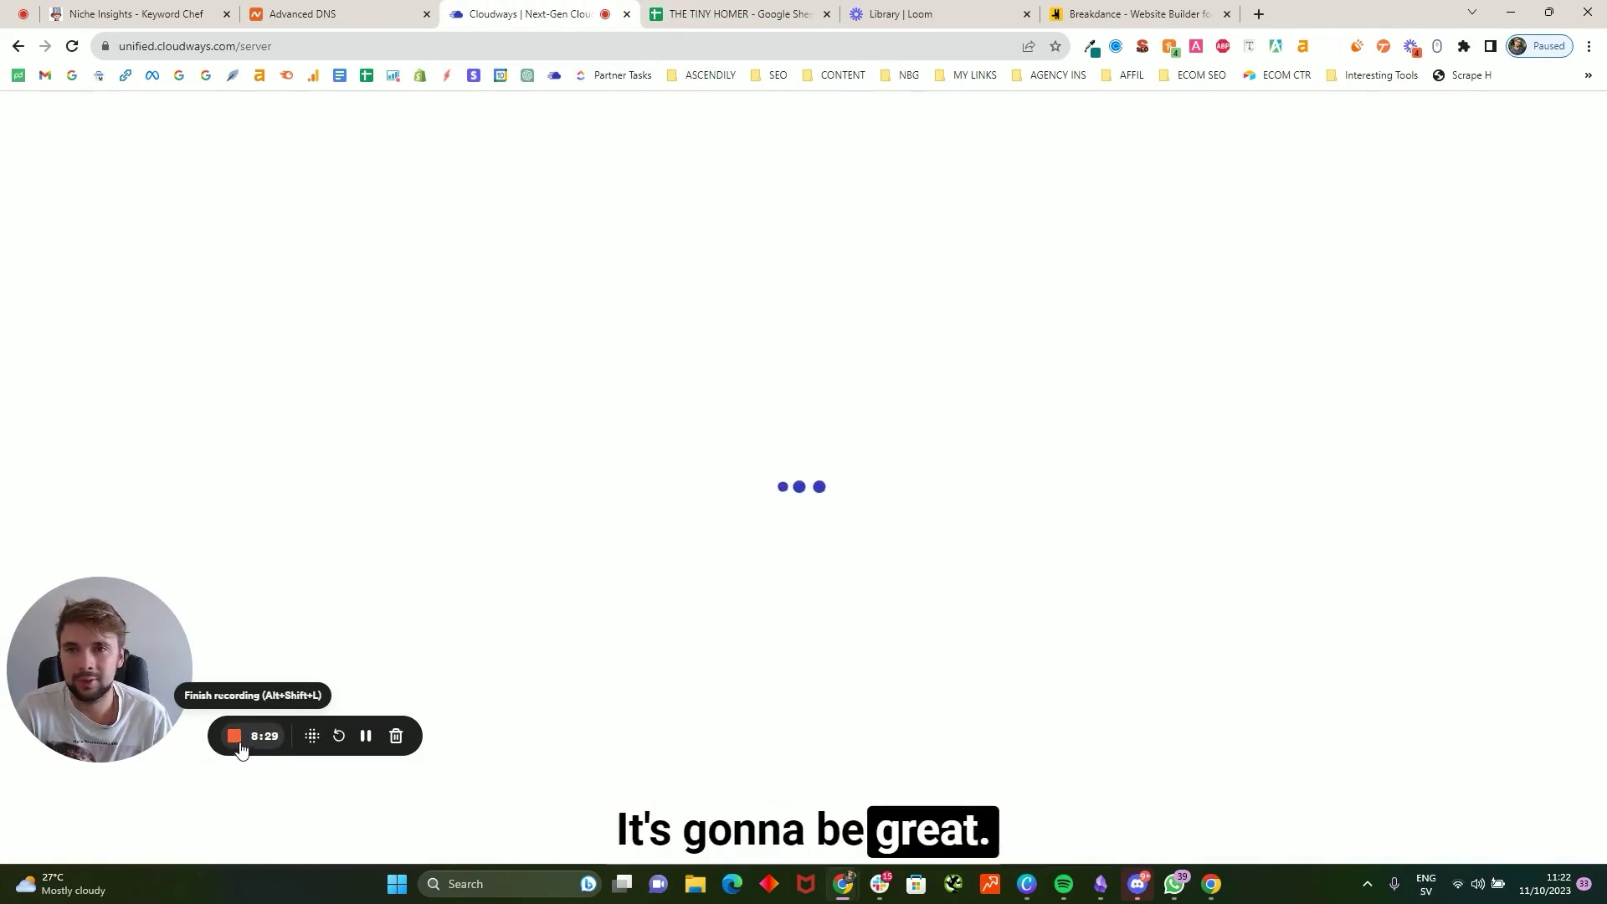
click(801, 601)
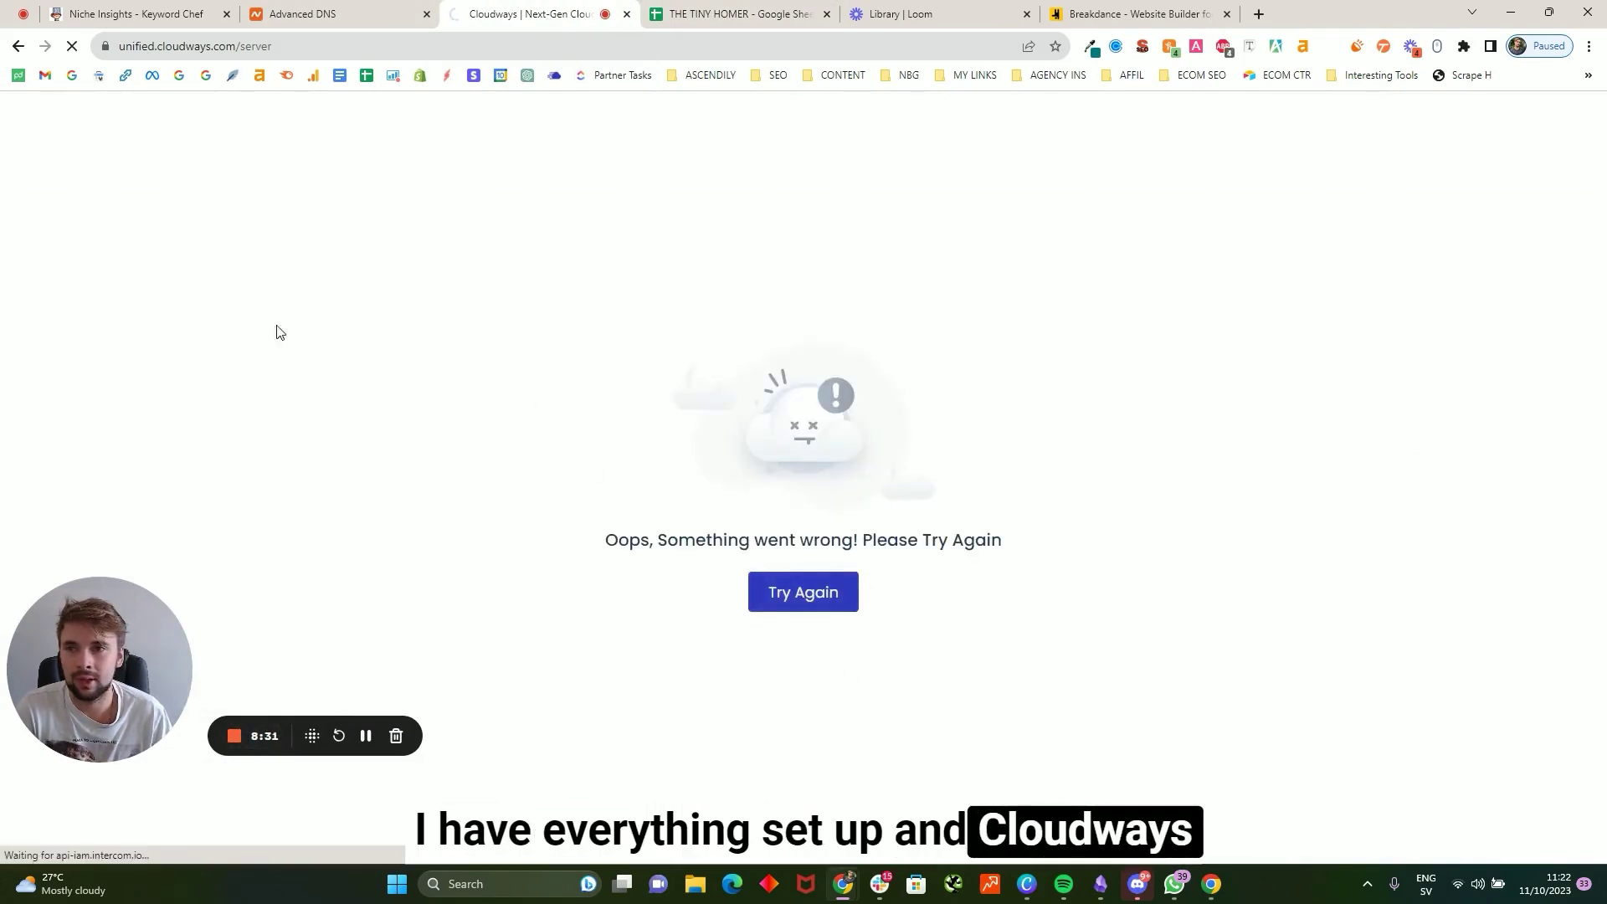